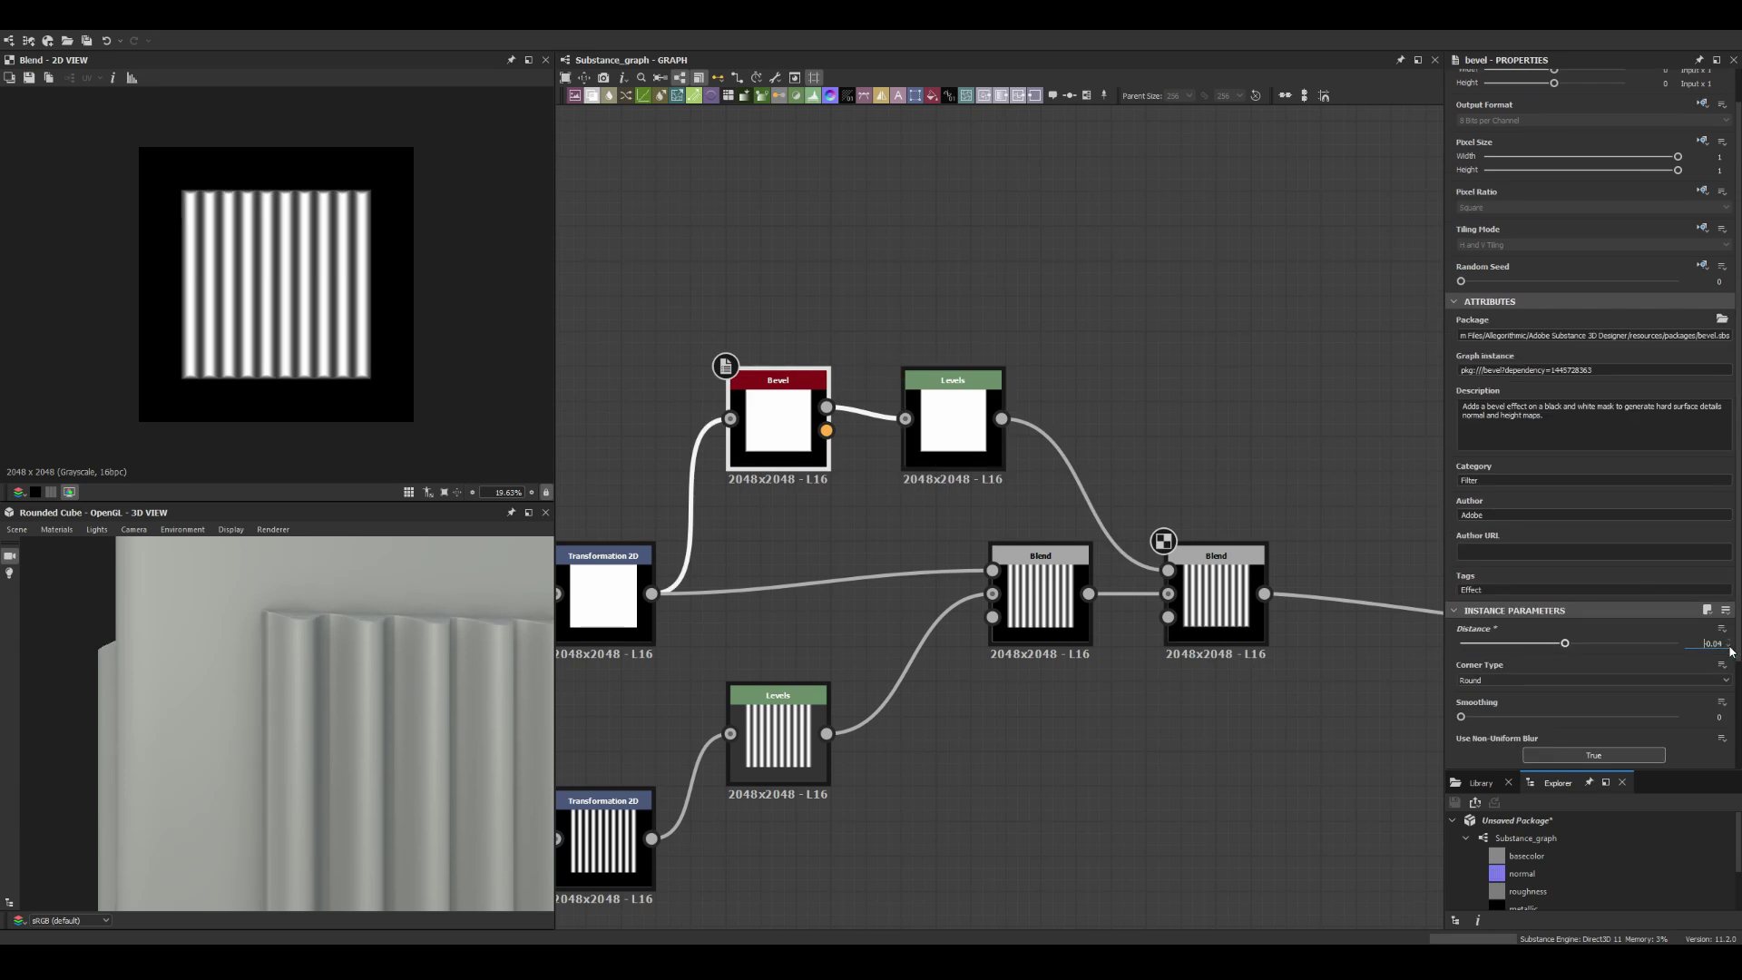
Step: Preview the Transformation 2D node's output in the corrugated stripe chain
click(890, 641)
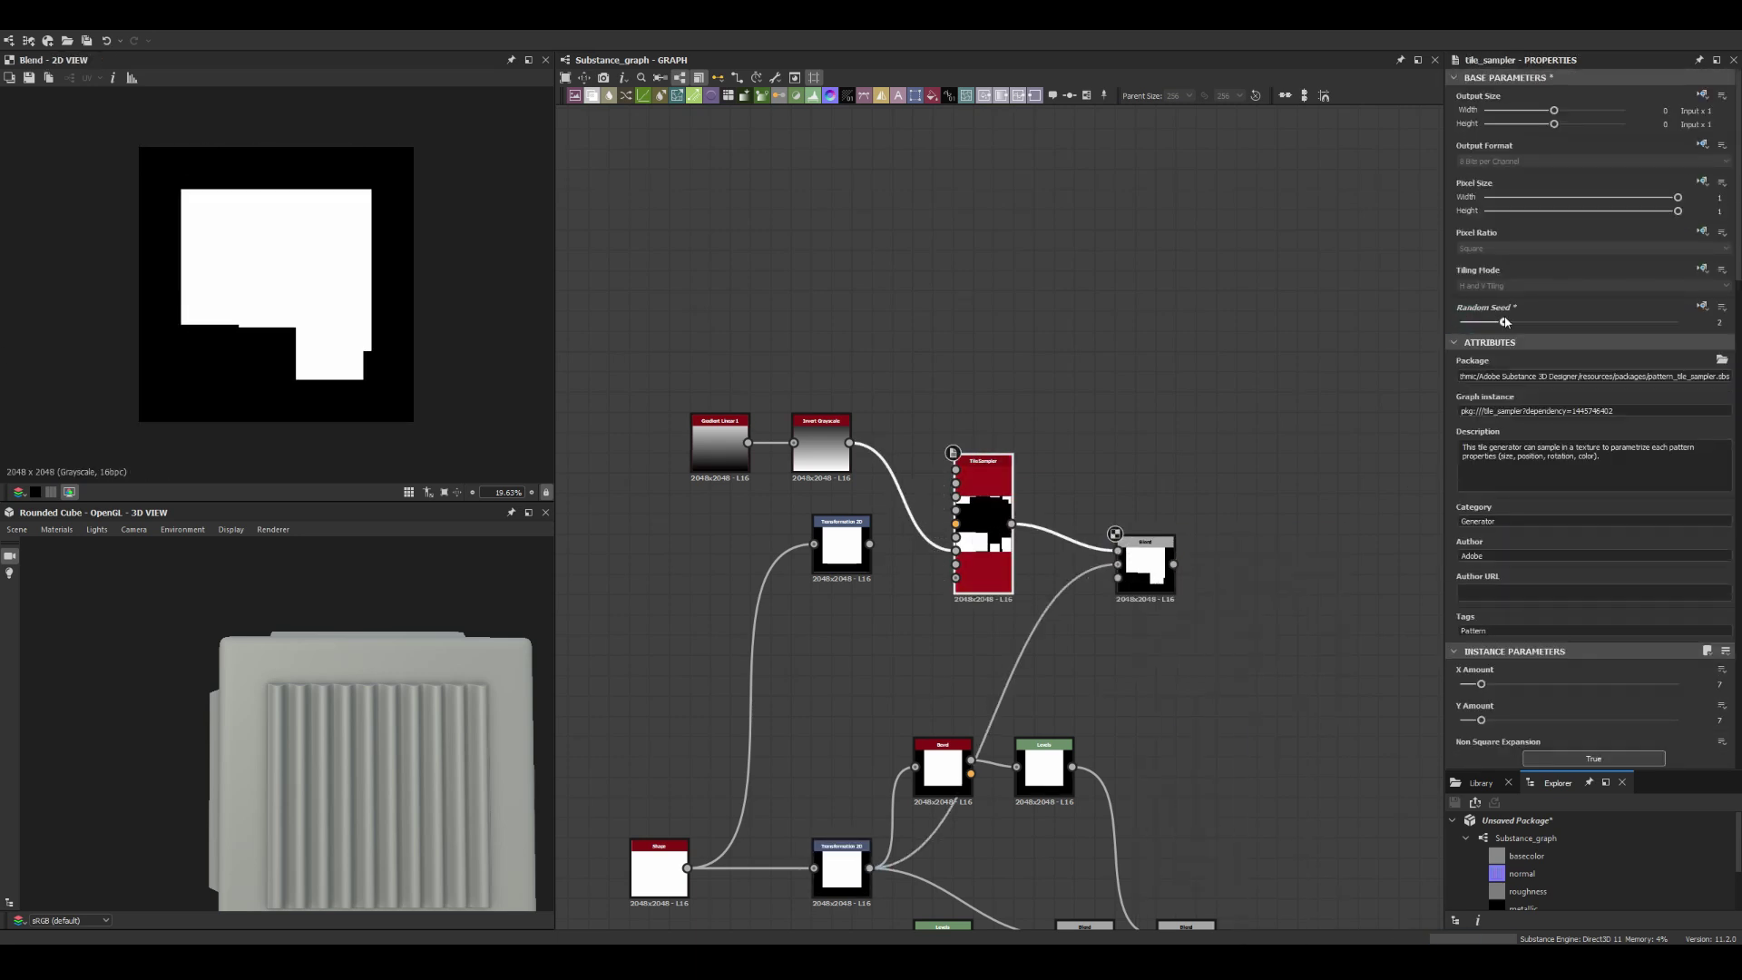
Step: Vary the sheet mask's random cutout and raise its vertical tile count
scroll(1343, 490, down, 2)
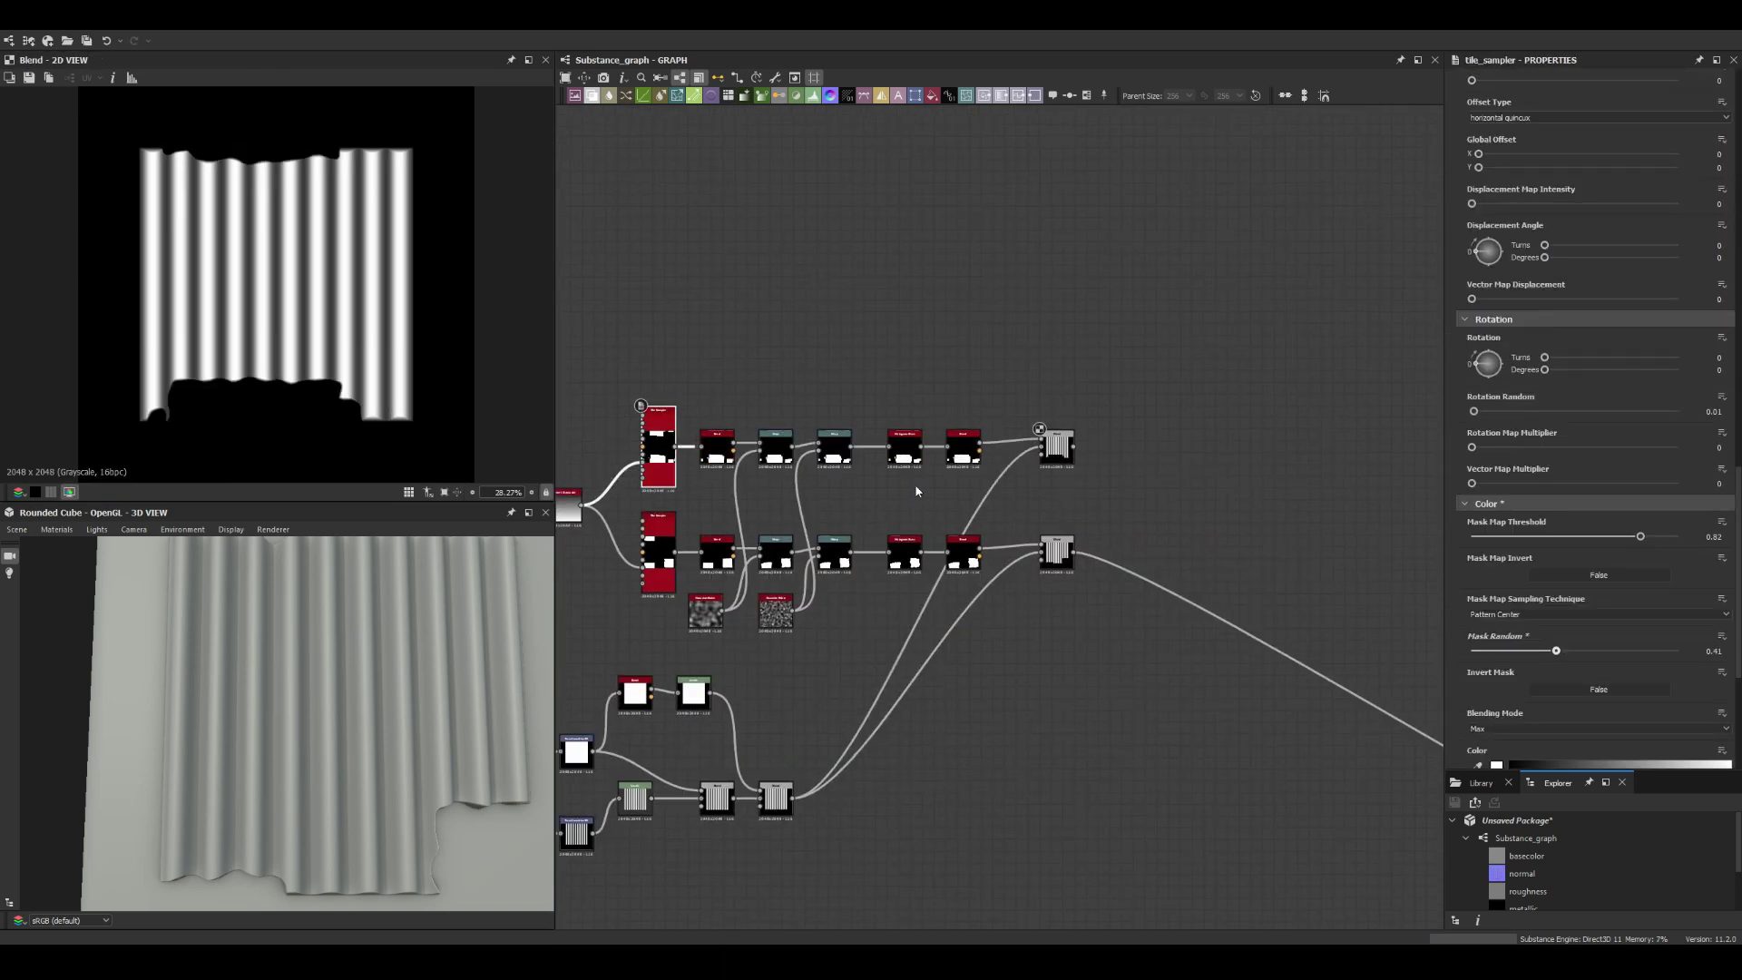
scroll(1557, 650, down, 3)
drag(1649, 487, 1652, 488)
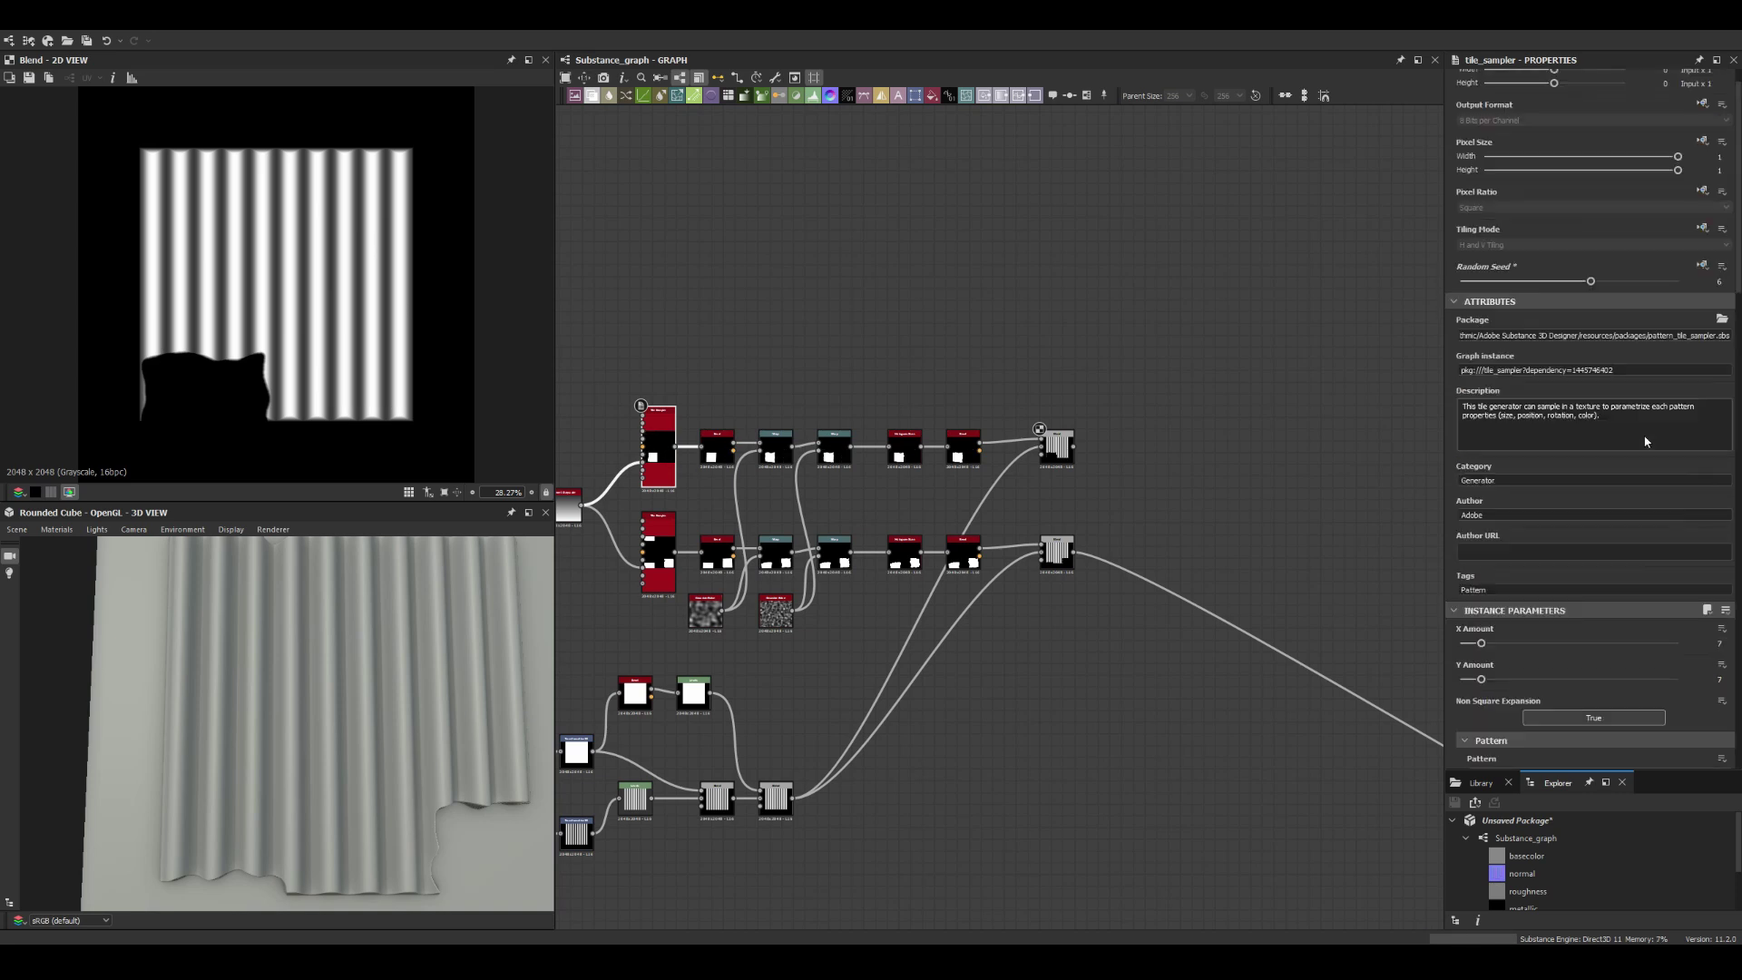
scroll(1577, 528, up, 15)
drag(1486, 476, 1491, 478)
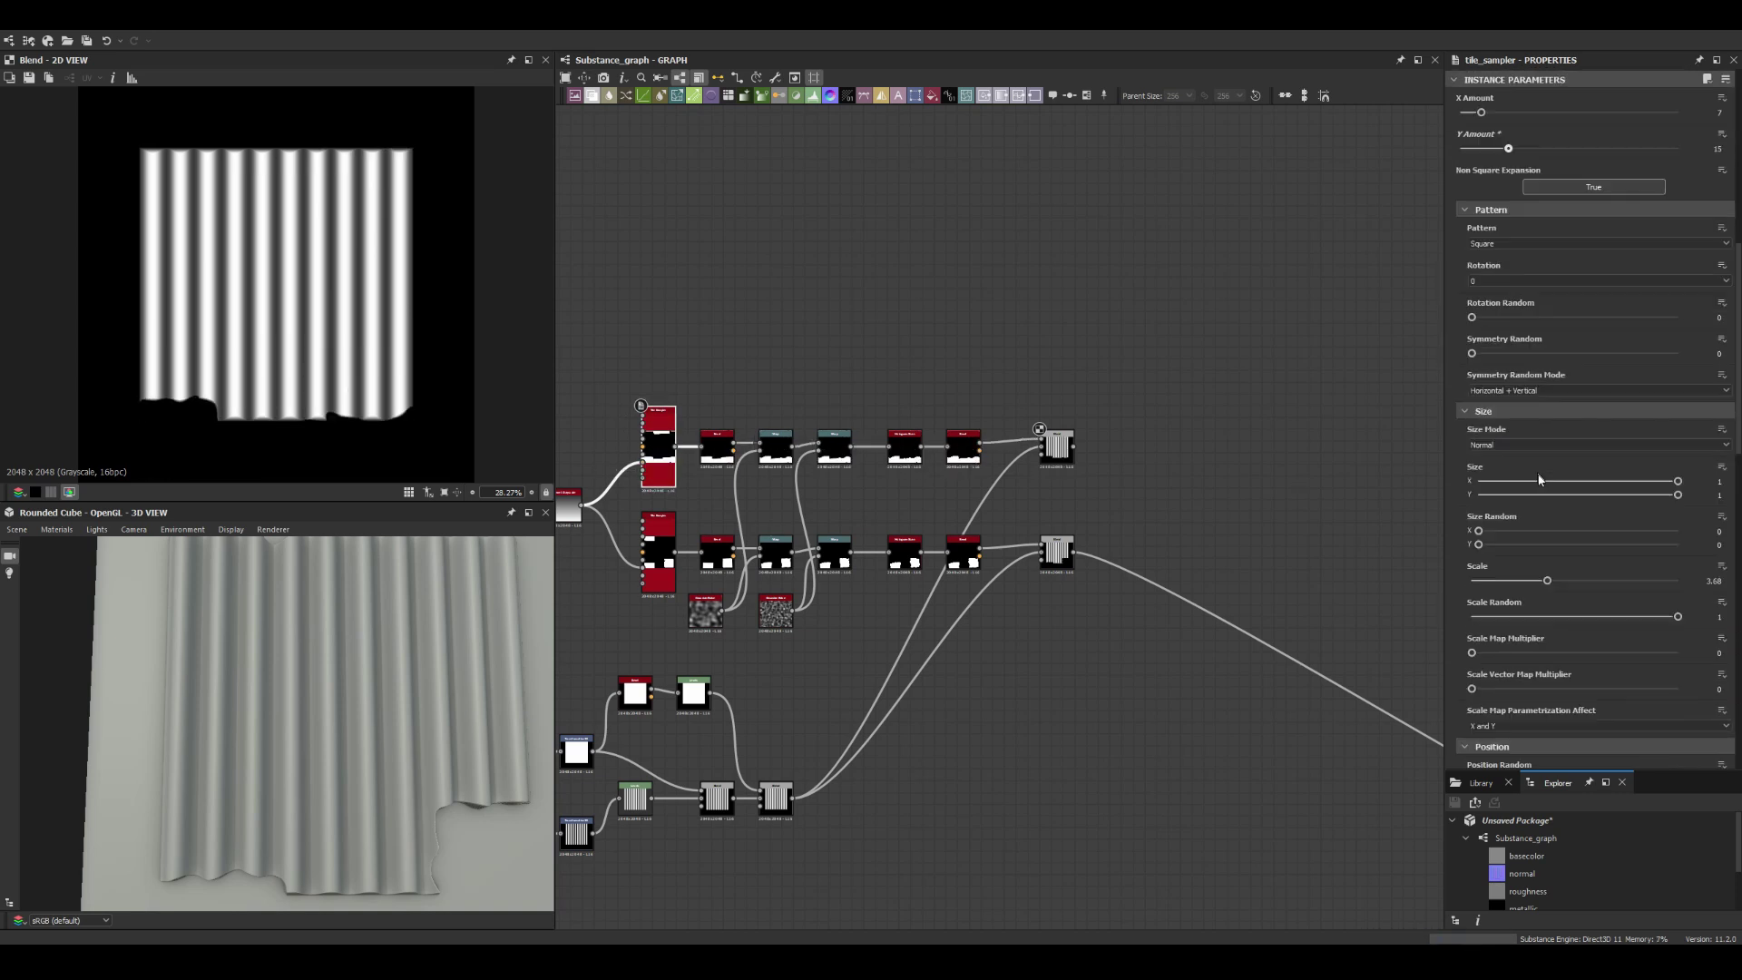
Step: Frame the whole node graph and bring its left part into view
key(f)
scroll(1303, 456, up, 3)
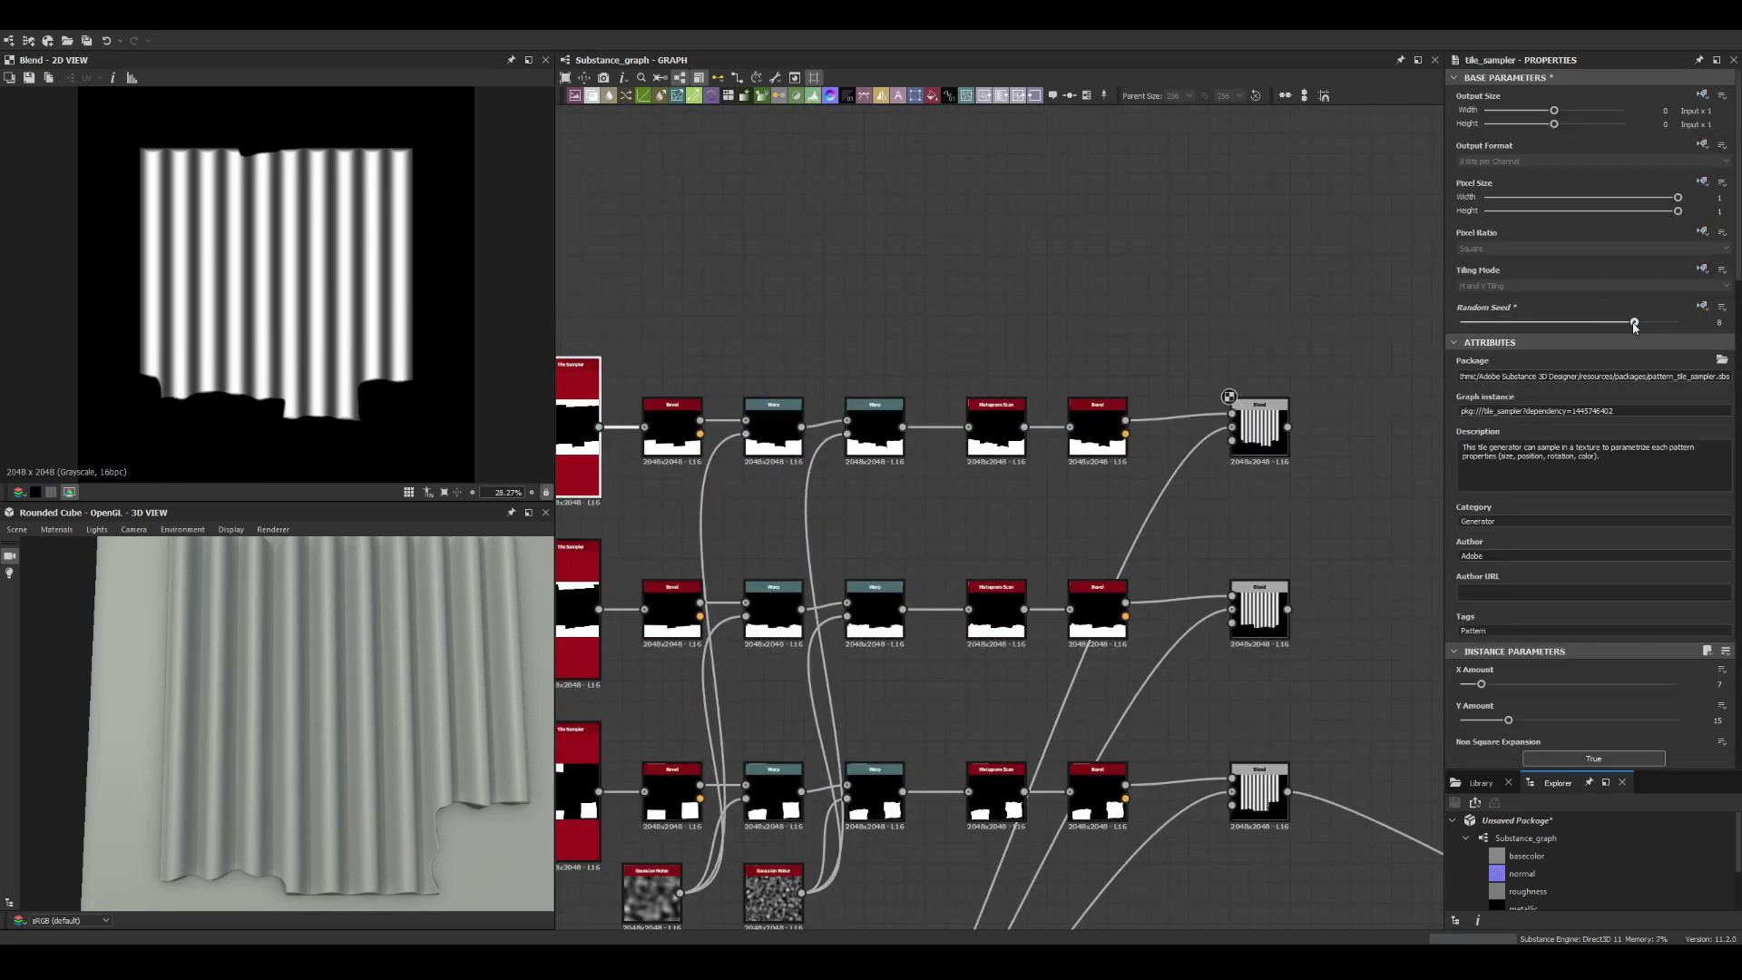
scroll(1551, 541, up, 3)
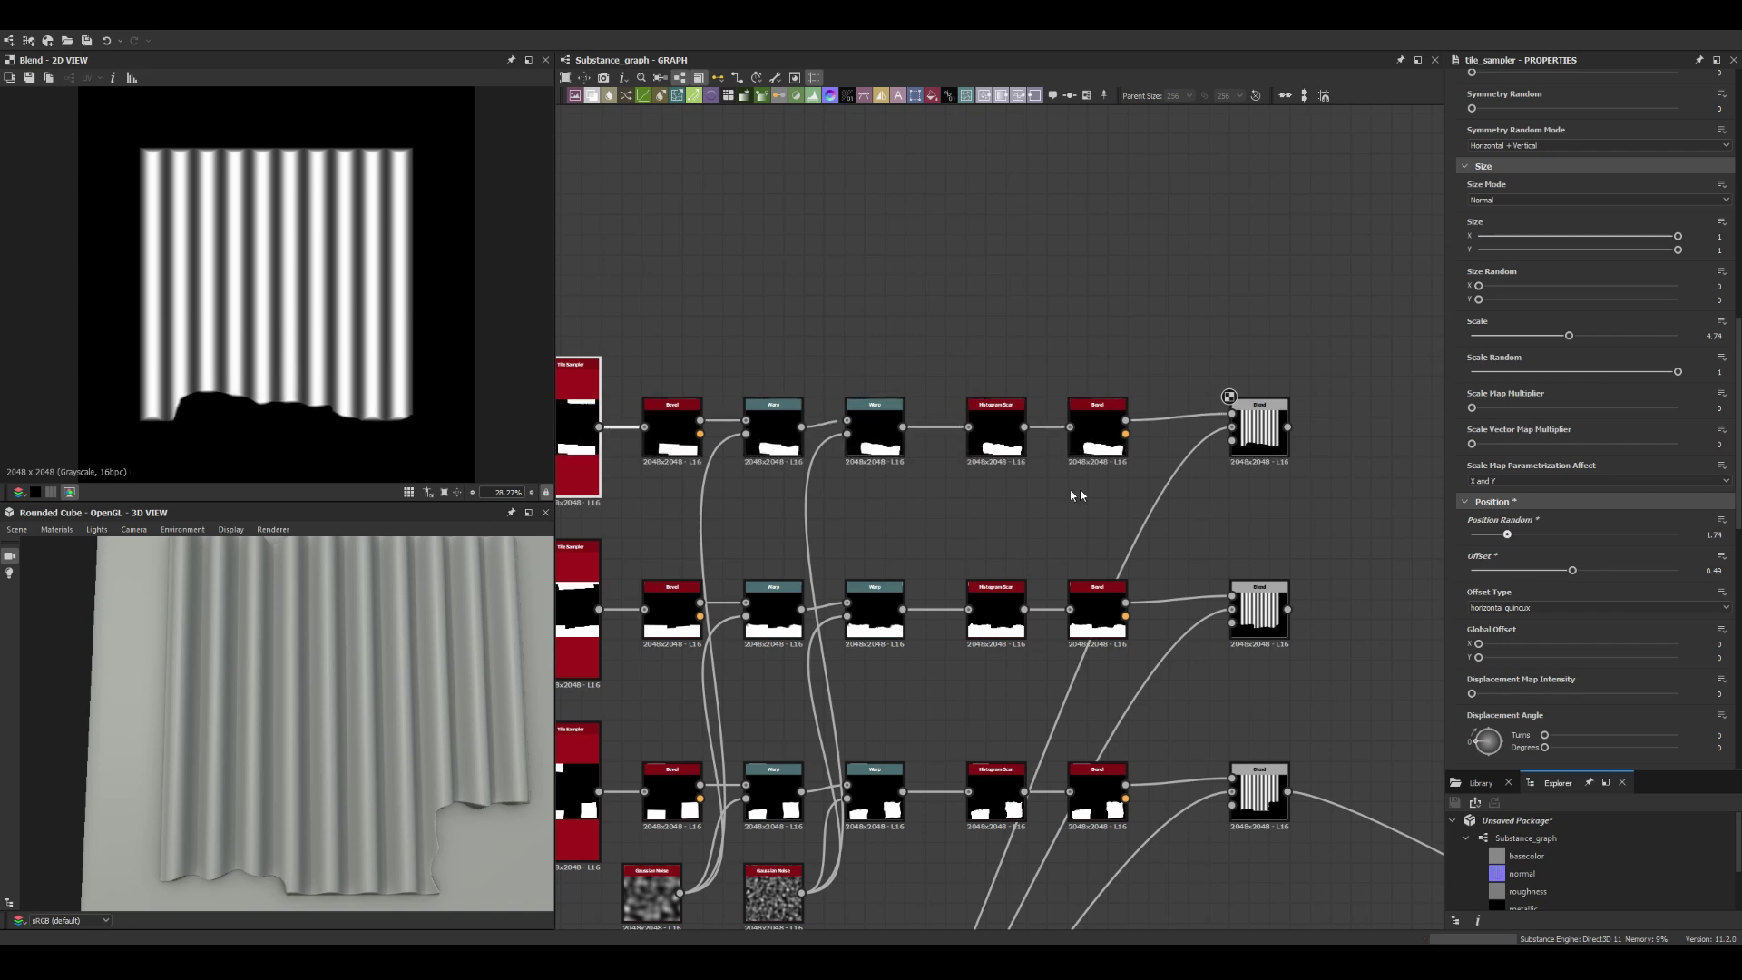
scroll(1078, 495, down, 2)
middle_drag(1043, 544, 1004, 595)
scroll(1005, 594, up, 2)
Step: Preview the Invert Grayscale output and the middle sheet's blend result
double_click(1004, 594)
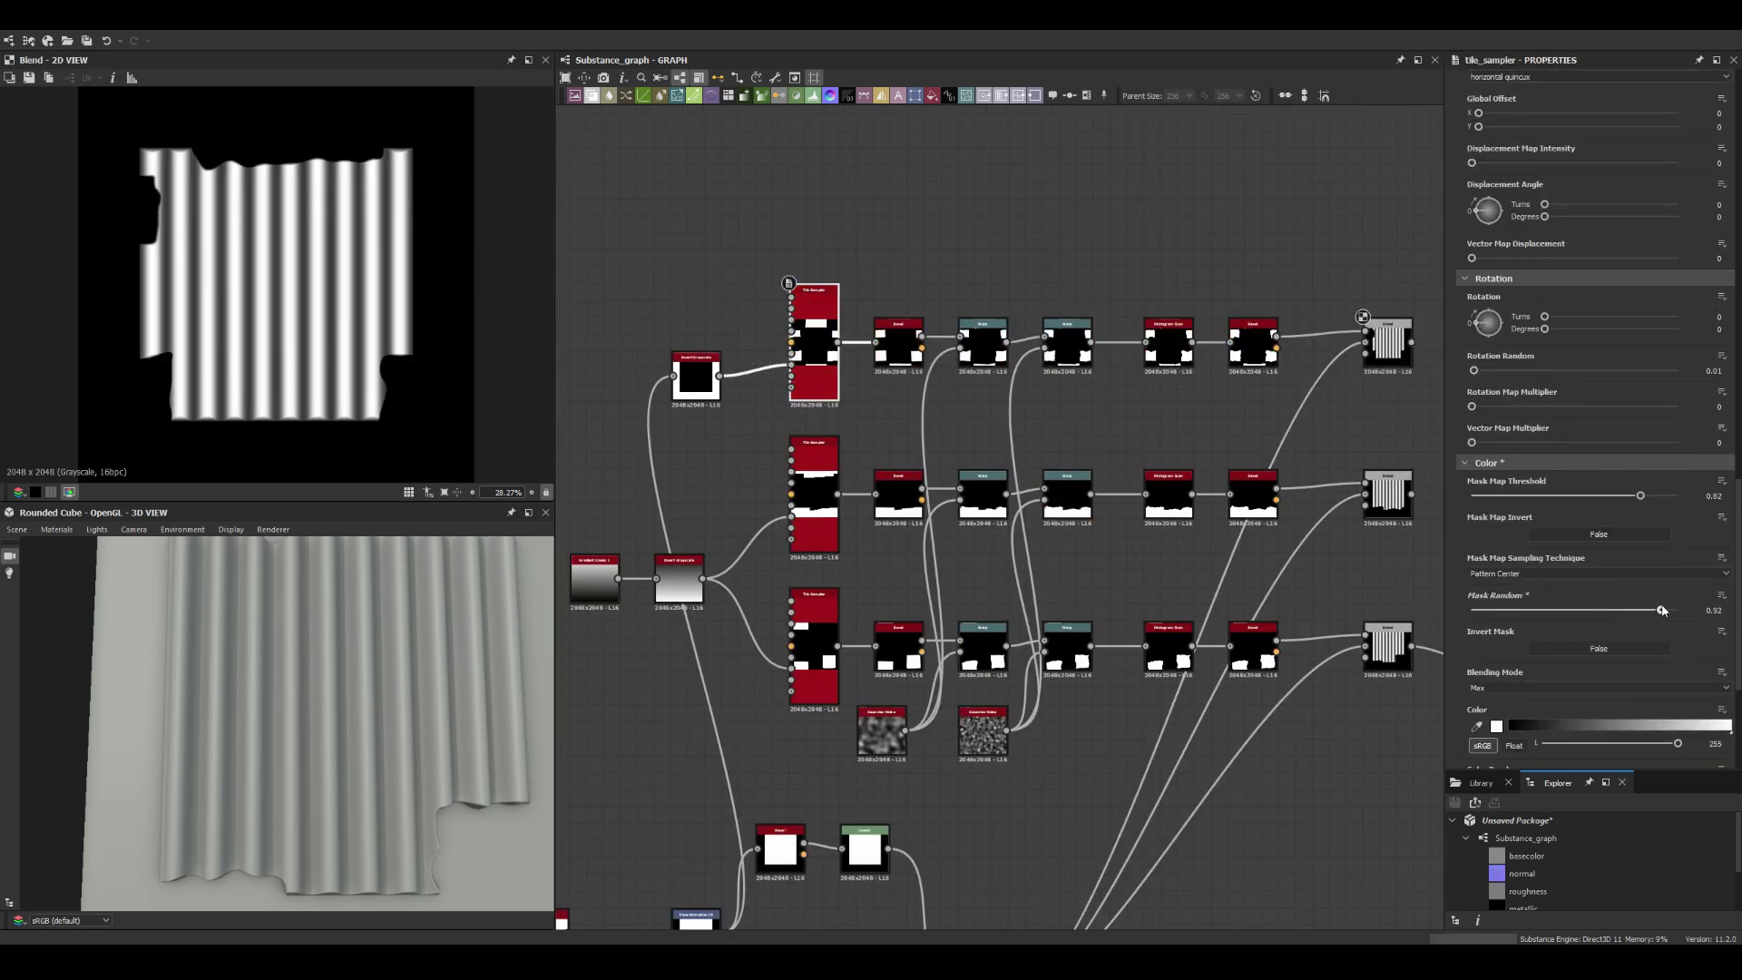
scroll(1040, 486, down, 2)
click(1034, 472)
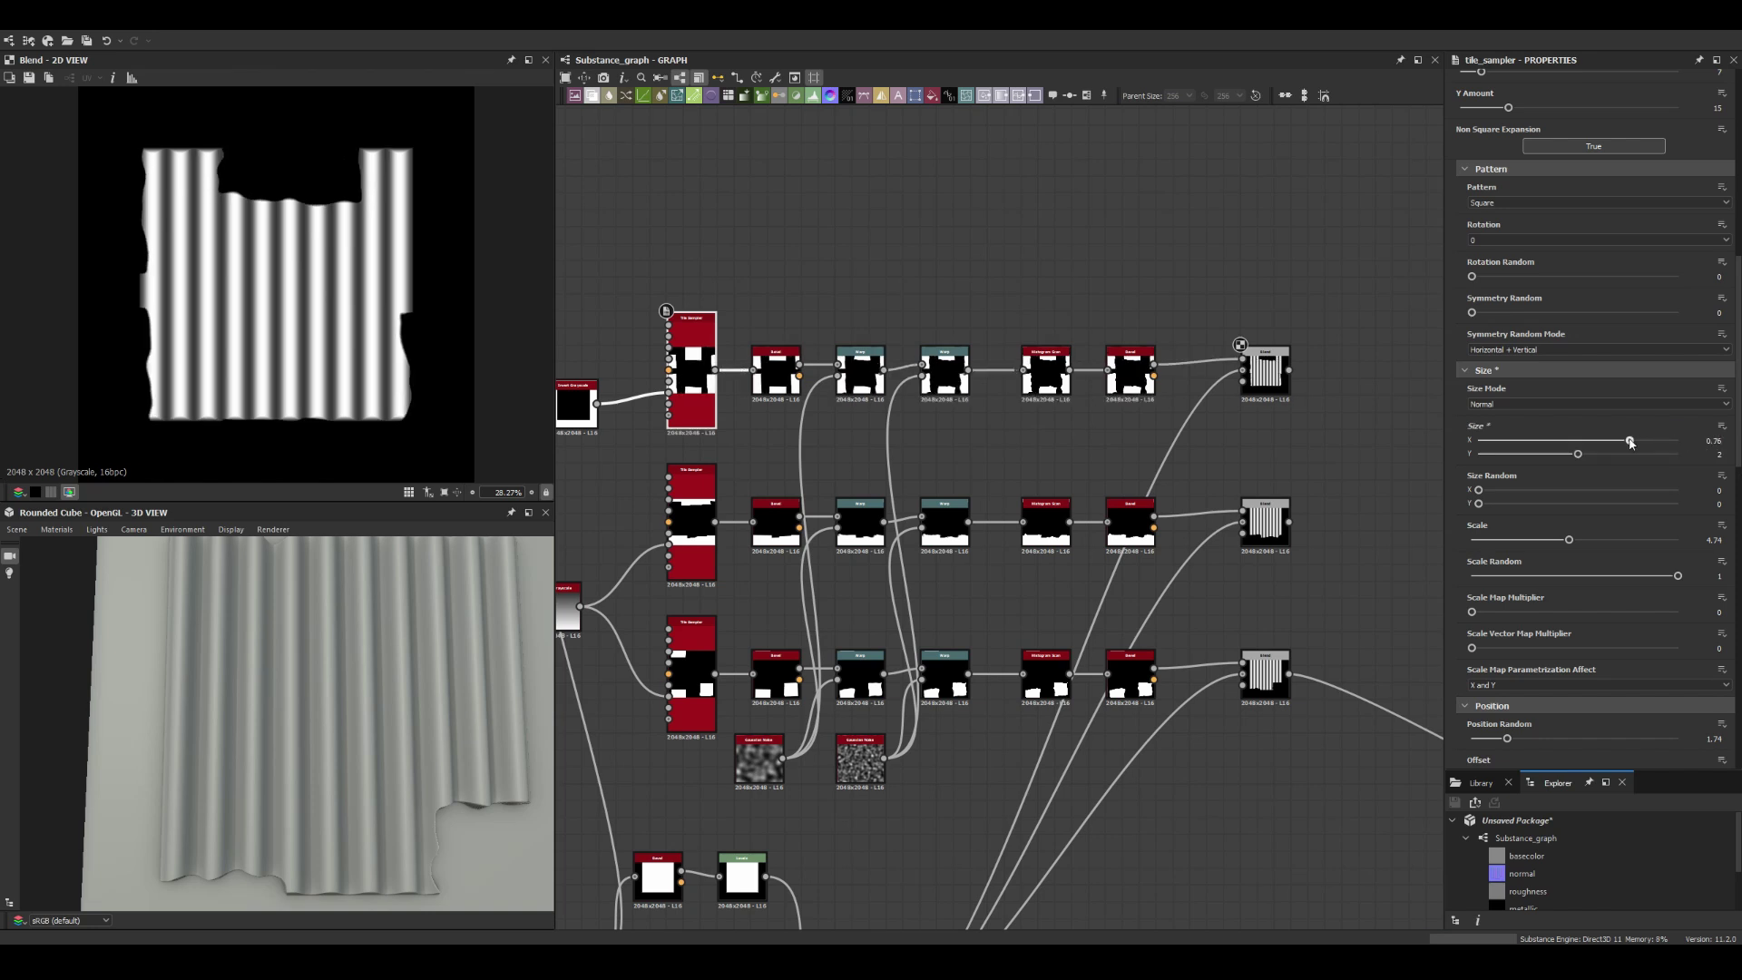
scroll(958, 274, down, 3)
scroll(958, 273, down, 2)
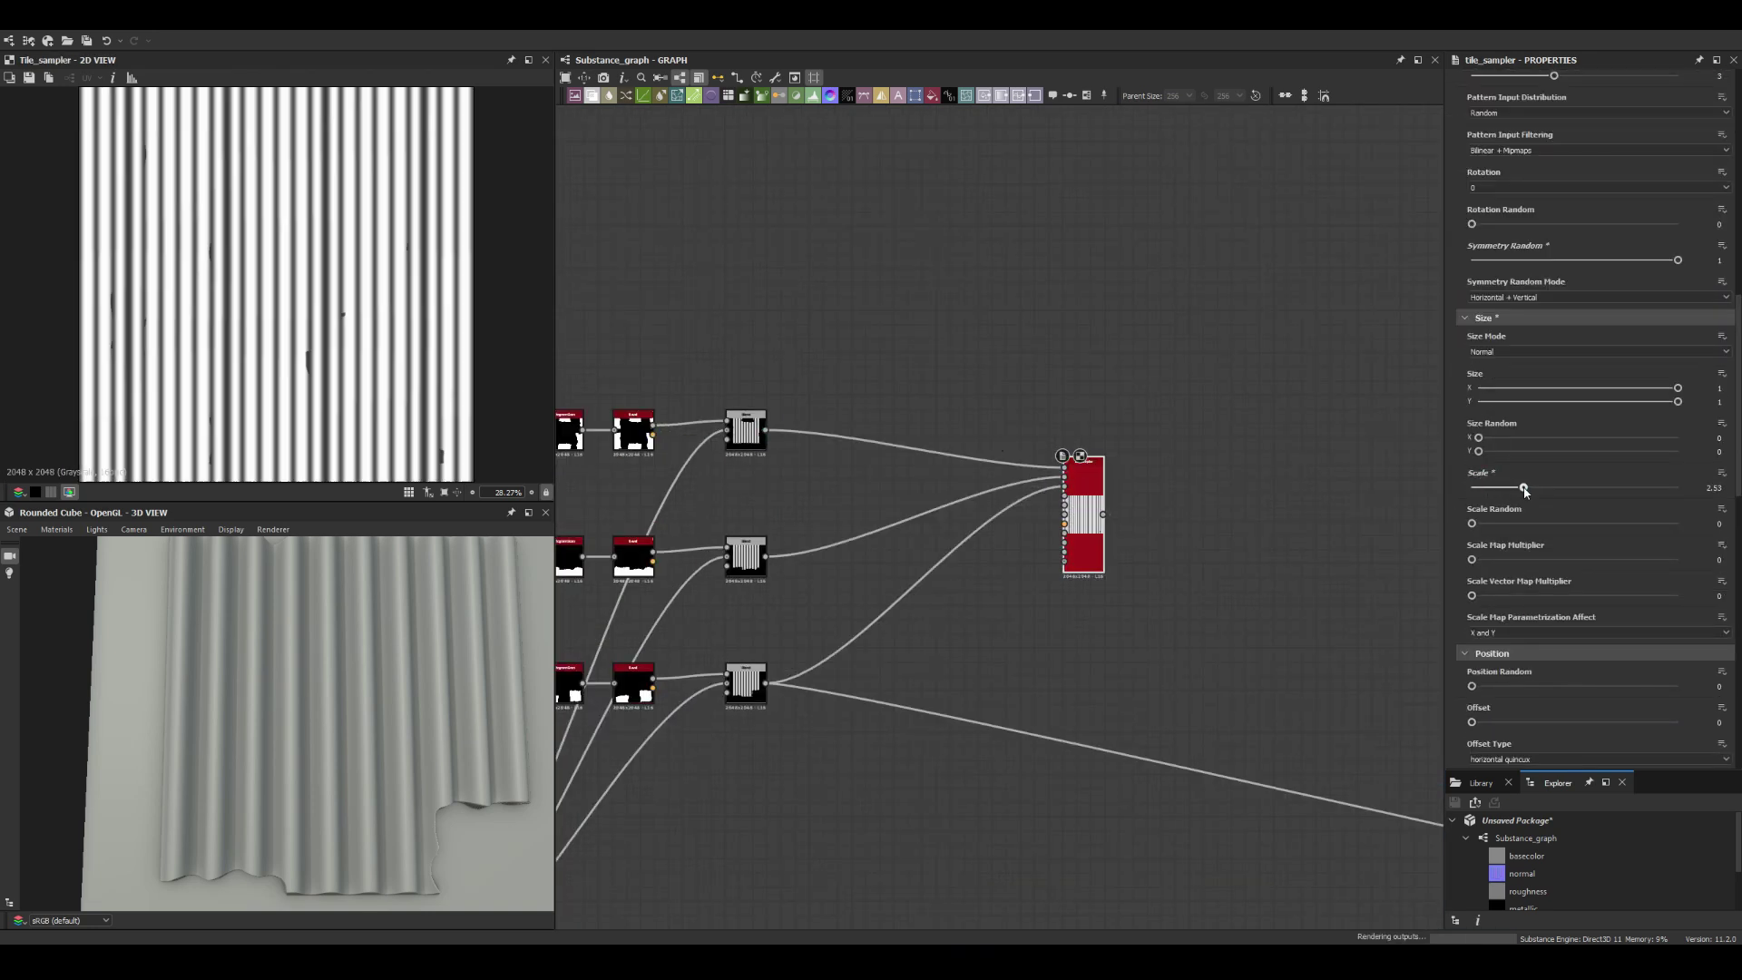
Step: Randomise the scattered sheets' brightness and set their Tile Sampler offset to 0.13
drag(1472, 568, 1583, 569)
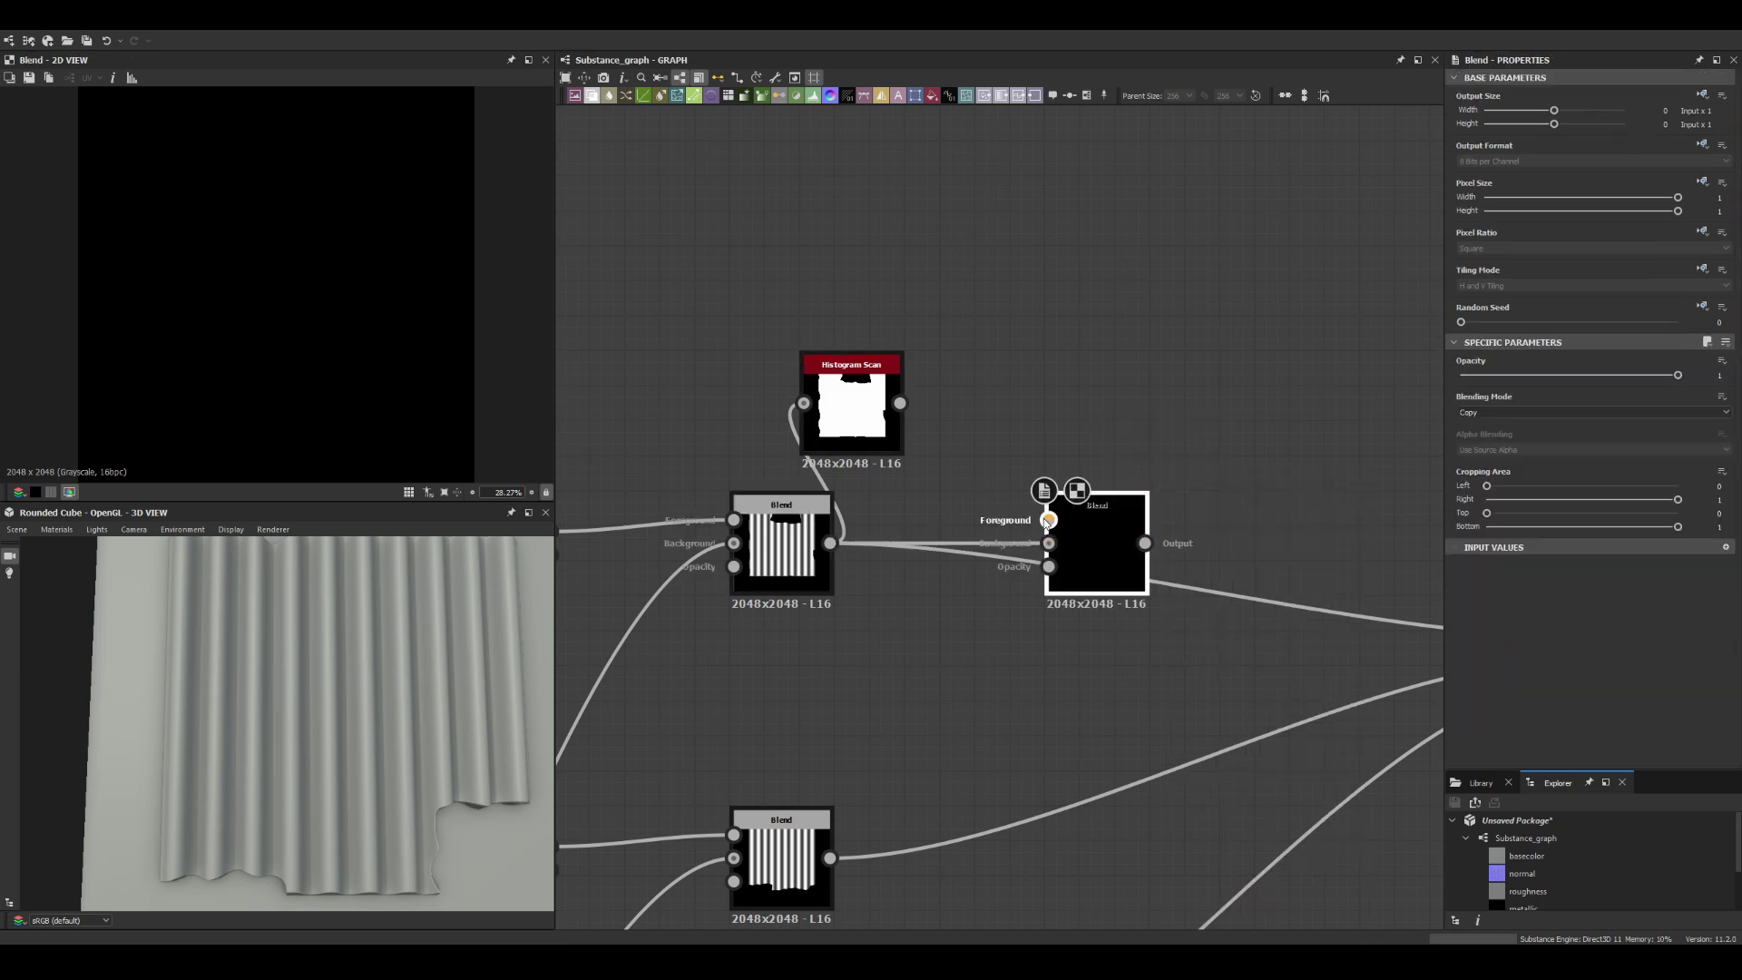
click(1096, 540)
scroll(1096, 544, down, 3)
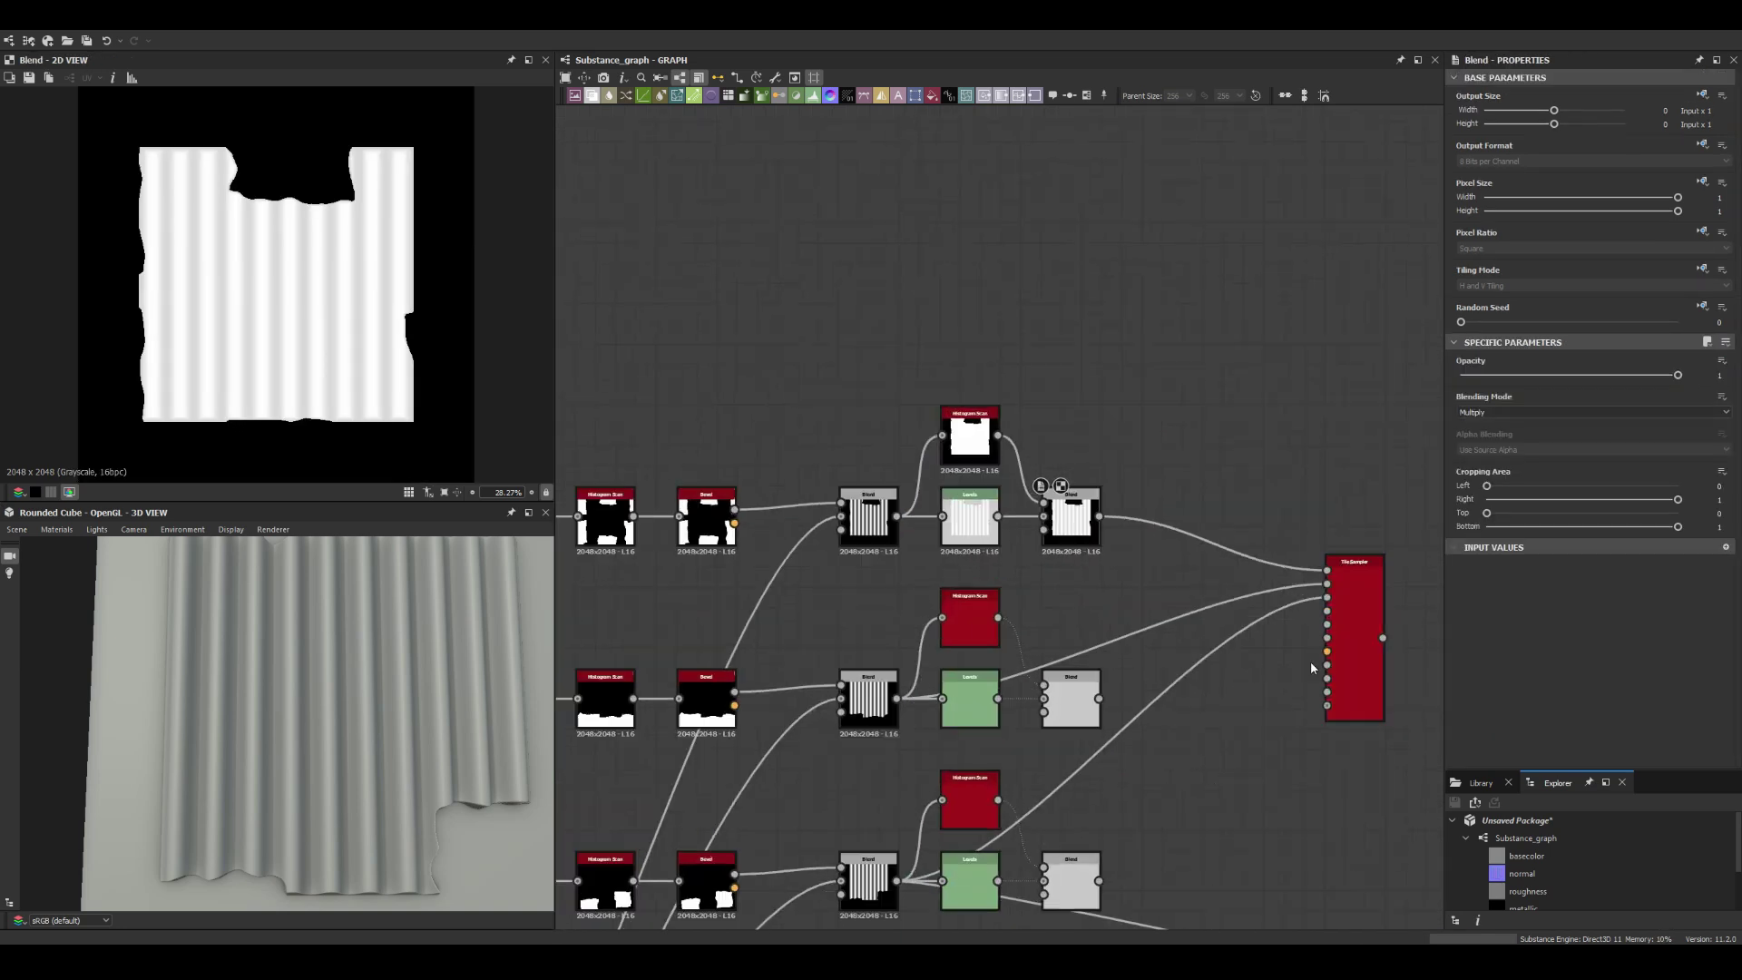
click(1354, 635)
drag(1471, 518, 1499, 521)
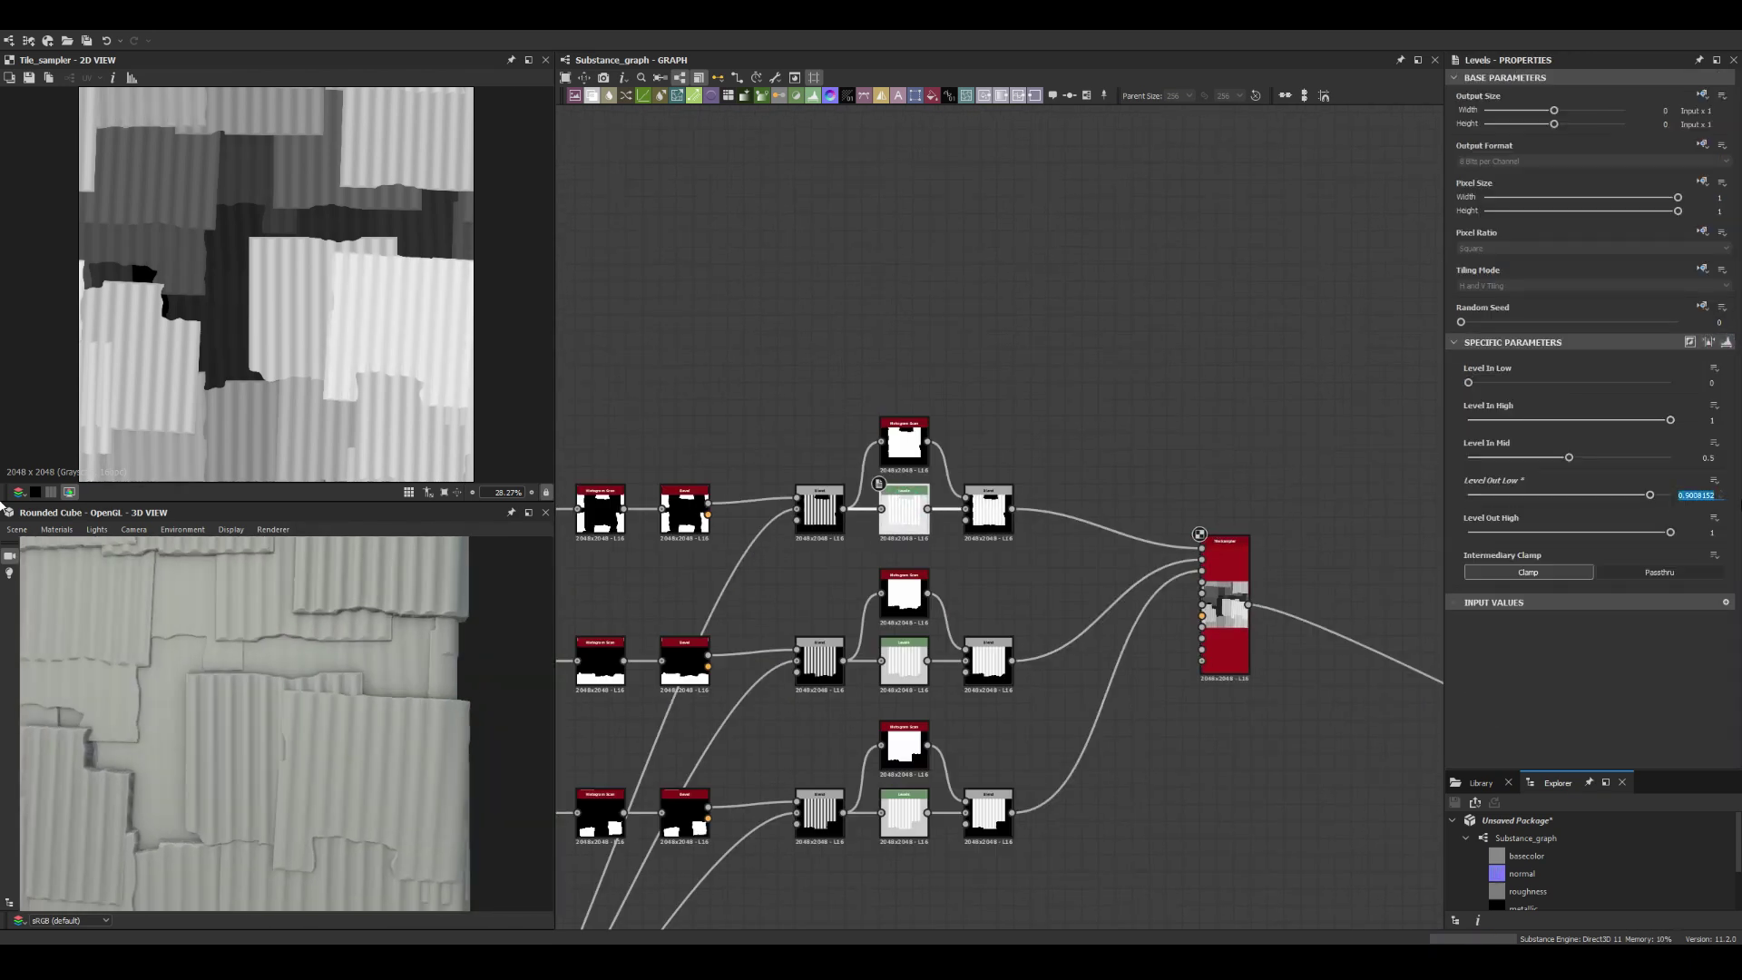
Step: Inspect a sheet's Levels output range and preview the Tile Sampler patchwork
double_click(904, 662)
double_click(1221, 650)
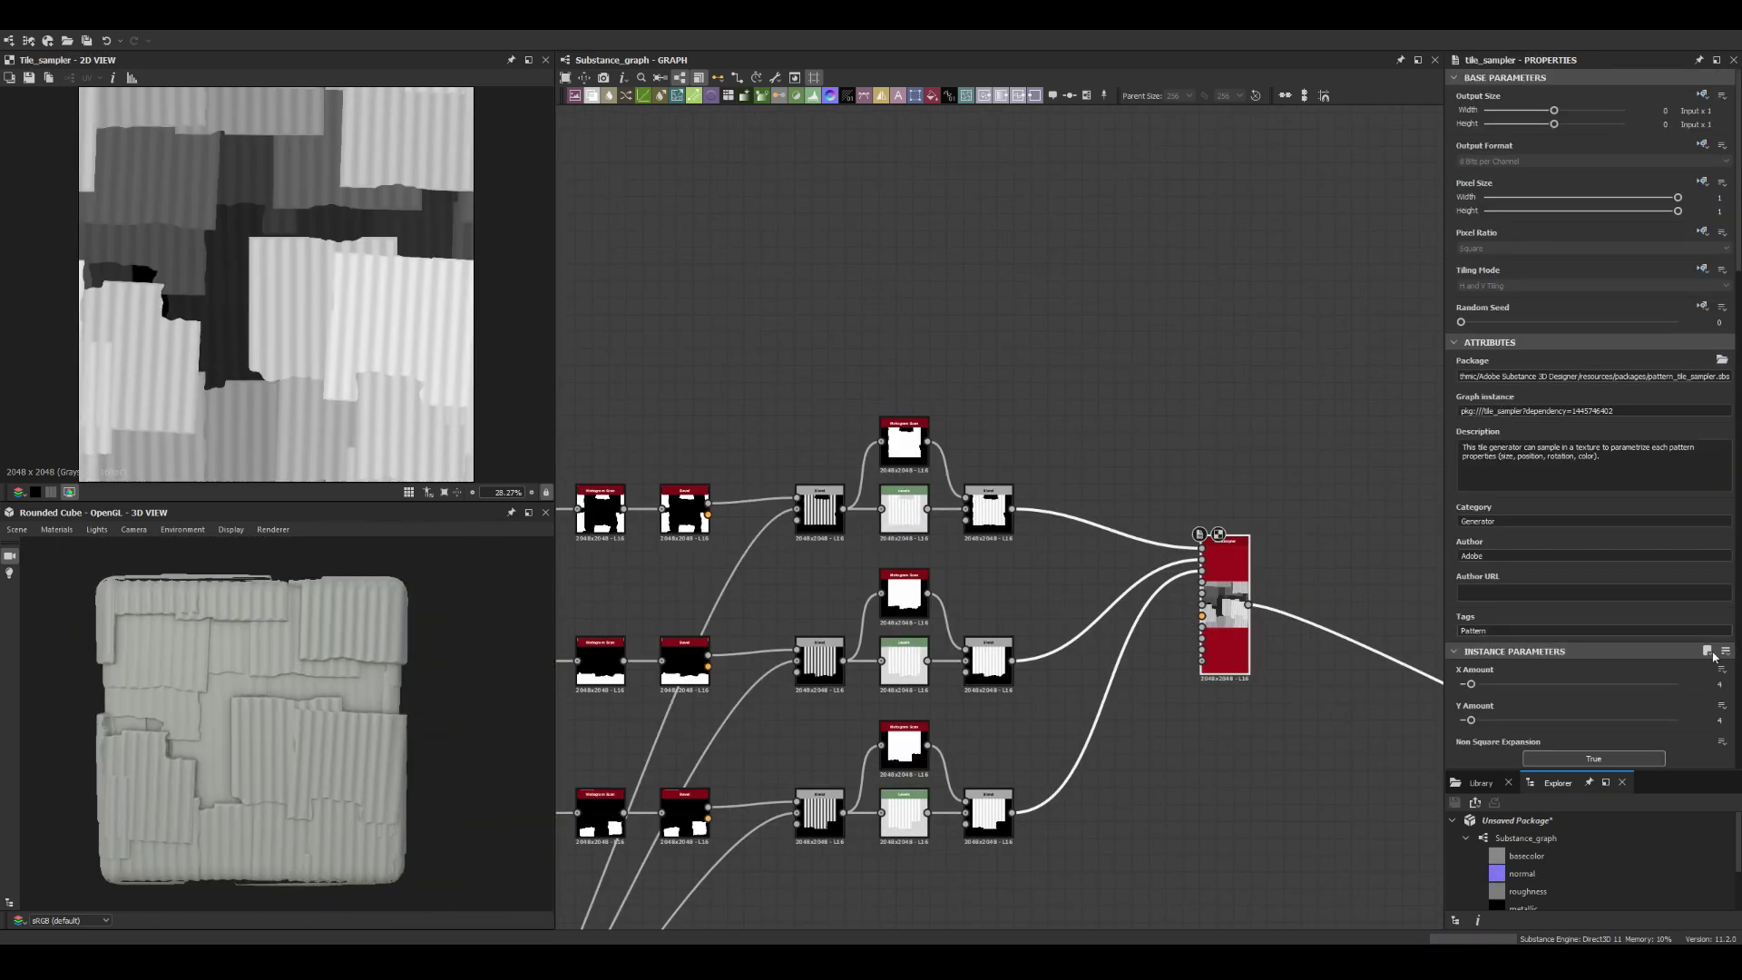
scroll(1553, 635, down, 5)
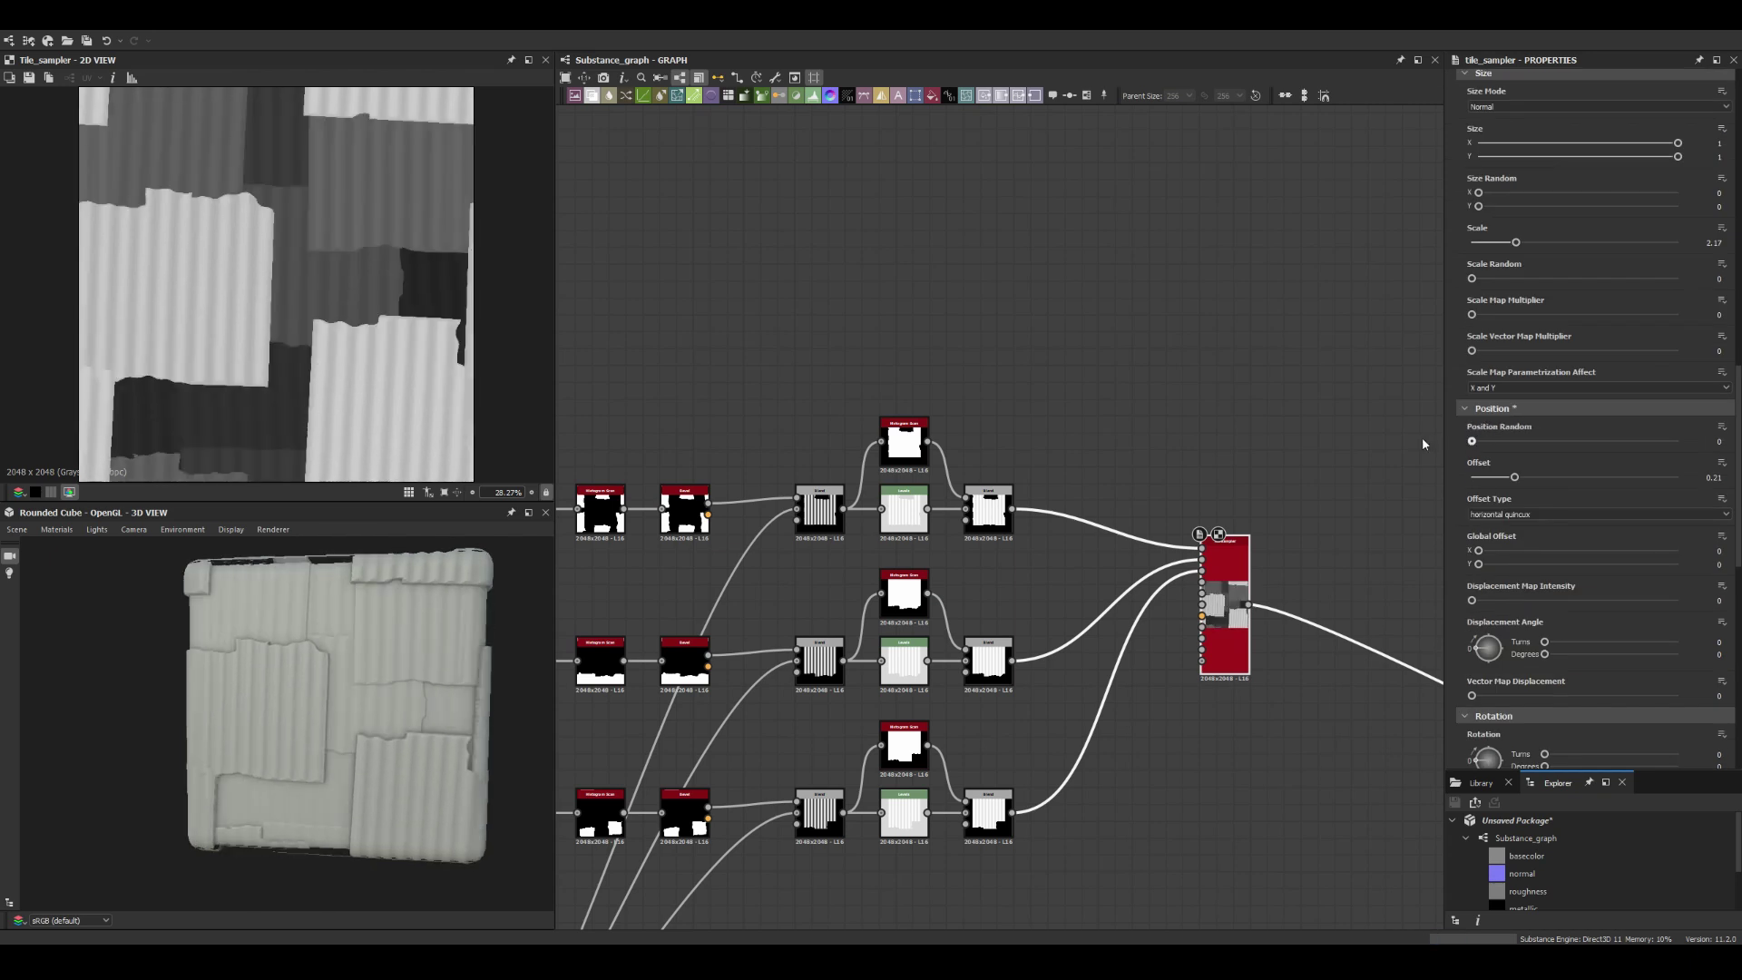
scroll(1553, 408, up, 10)
Step: Try a new random seed and set Scale Random to 0.19, viewing the cube front-on
drag(1506, 199, 1570, 198)
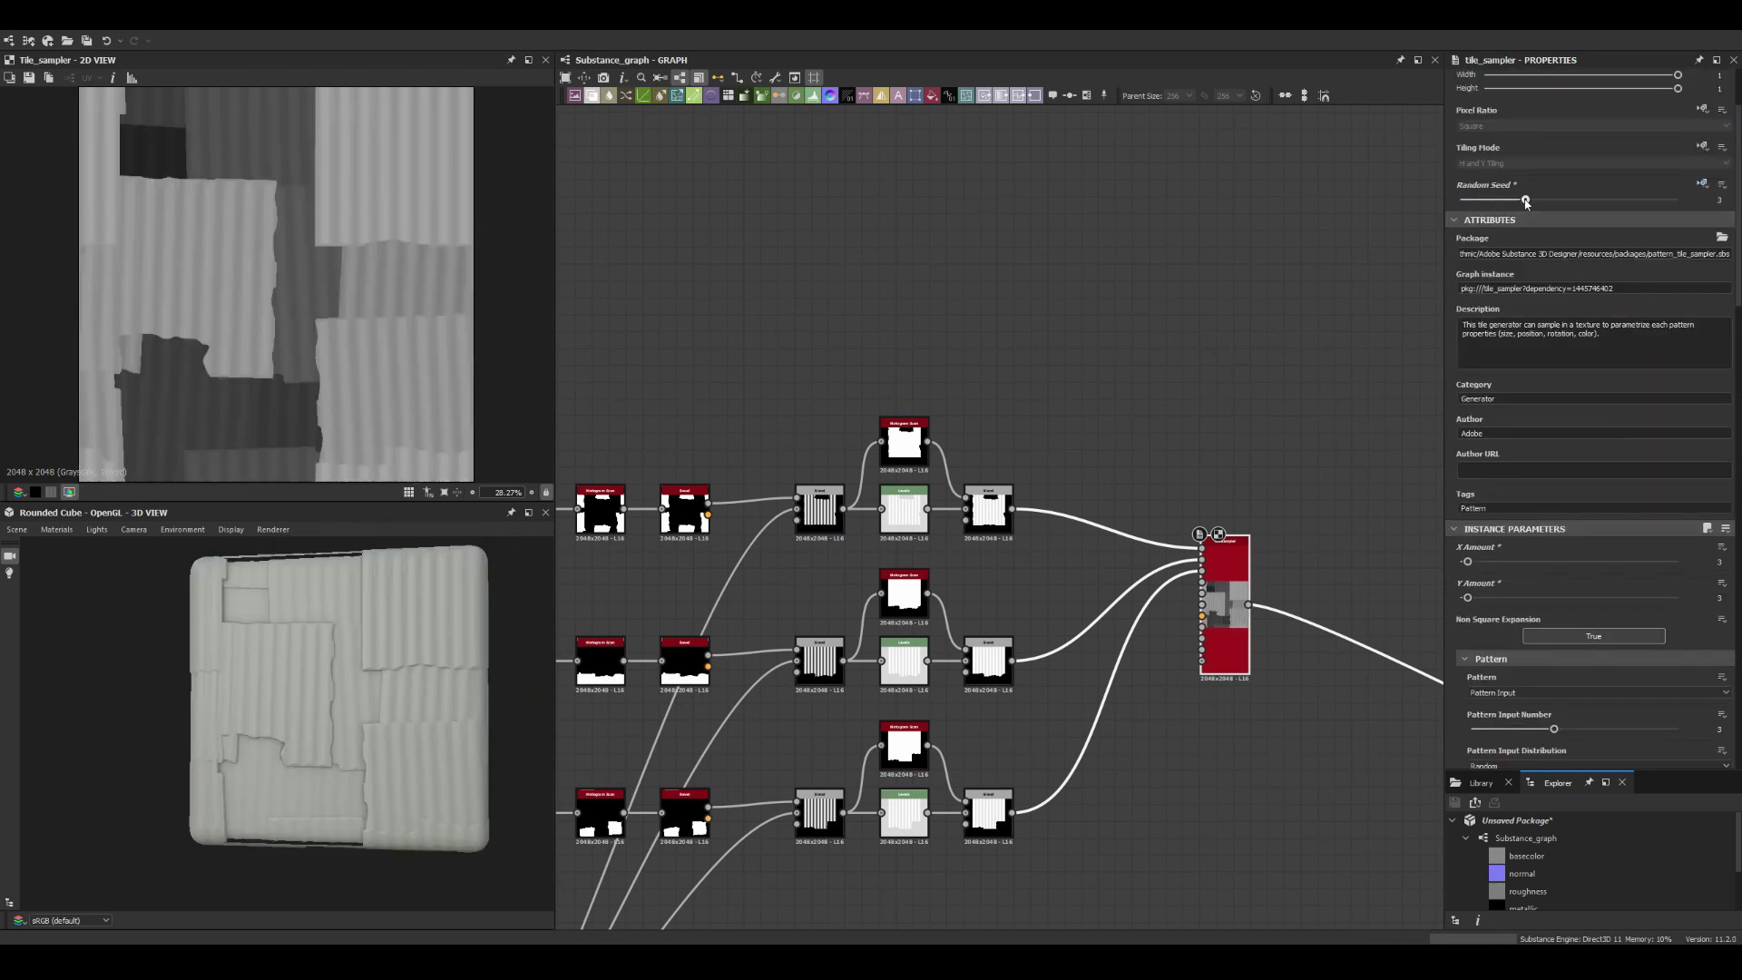
drag(426, 635, 455, 616)
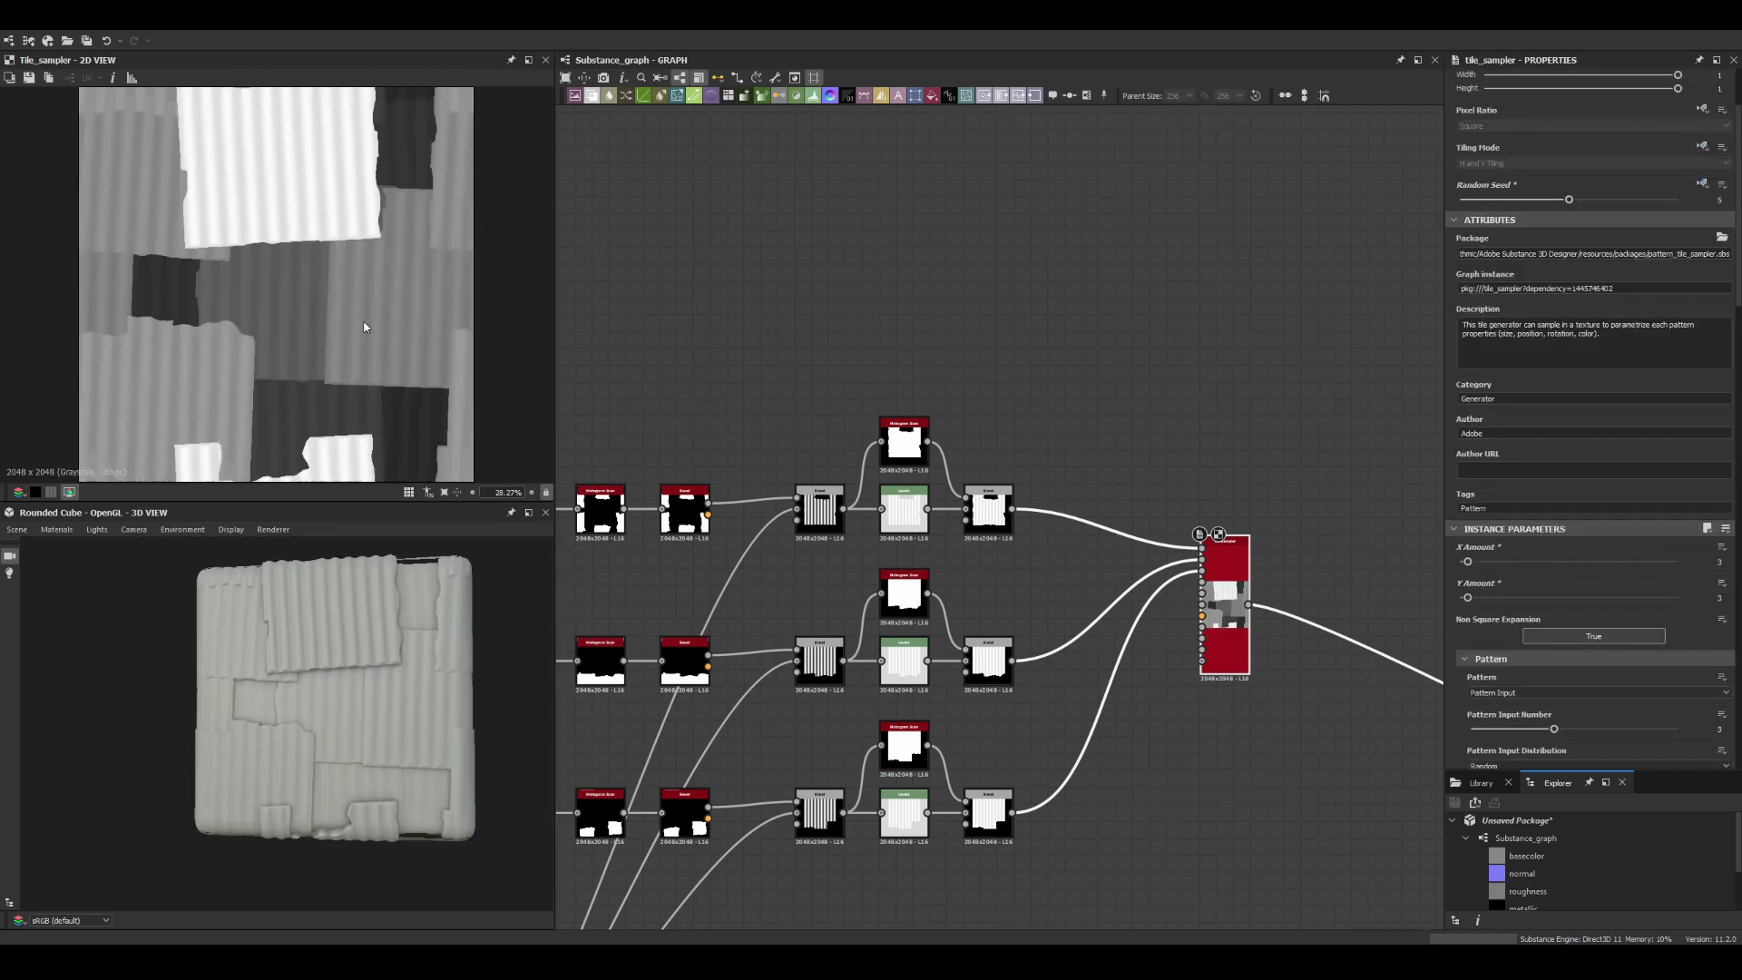
scroll(1588, 544, down, 5)
drag(1471, 727, 1512, 729)
scroll(955, 486, down, 2)
Step: Add an Edge Detect after the sheet Tile Sampler with rounded, wider edge lines
key(space)
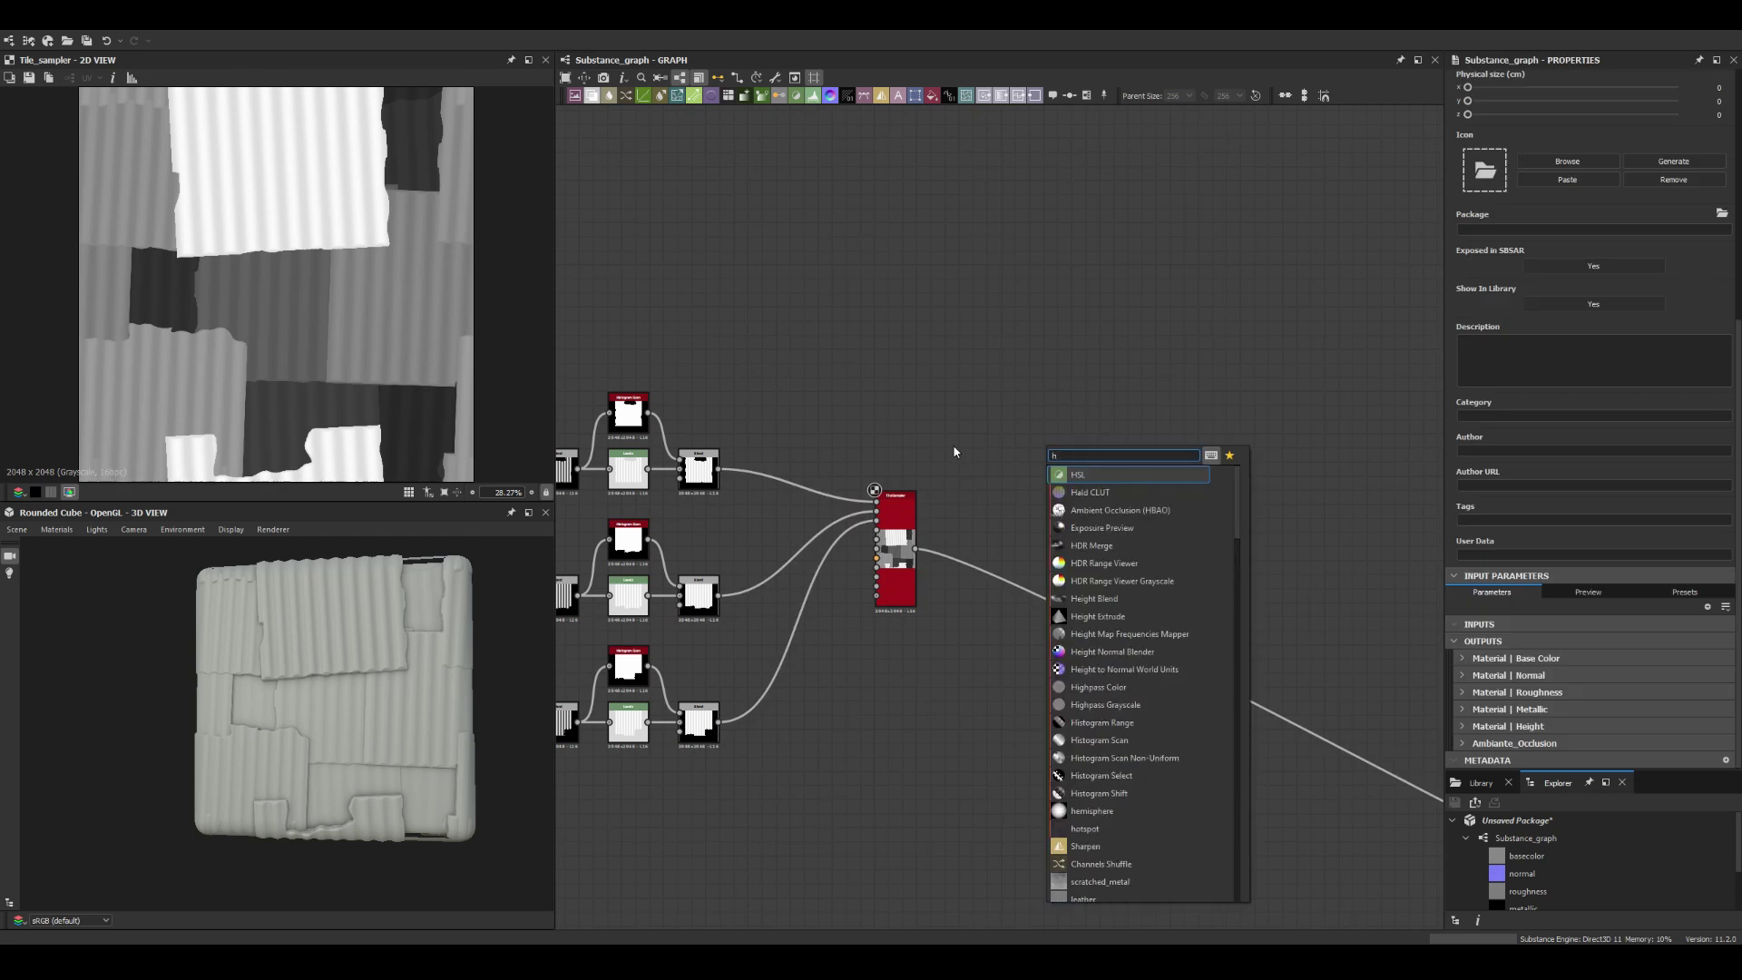
scroll(895, 581, up, 3)
key(Return)
drag(1464, 665, 1477, 663)
scroll(850, 581, down, 3)
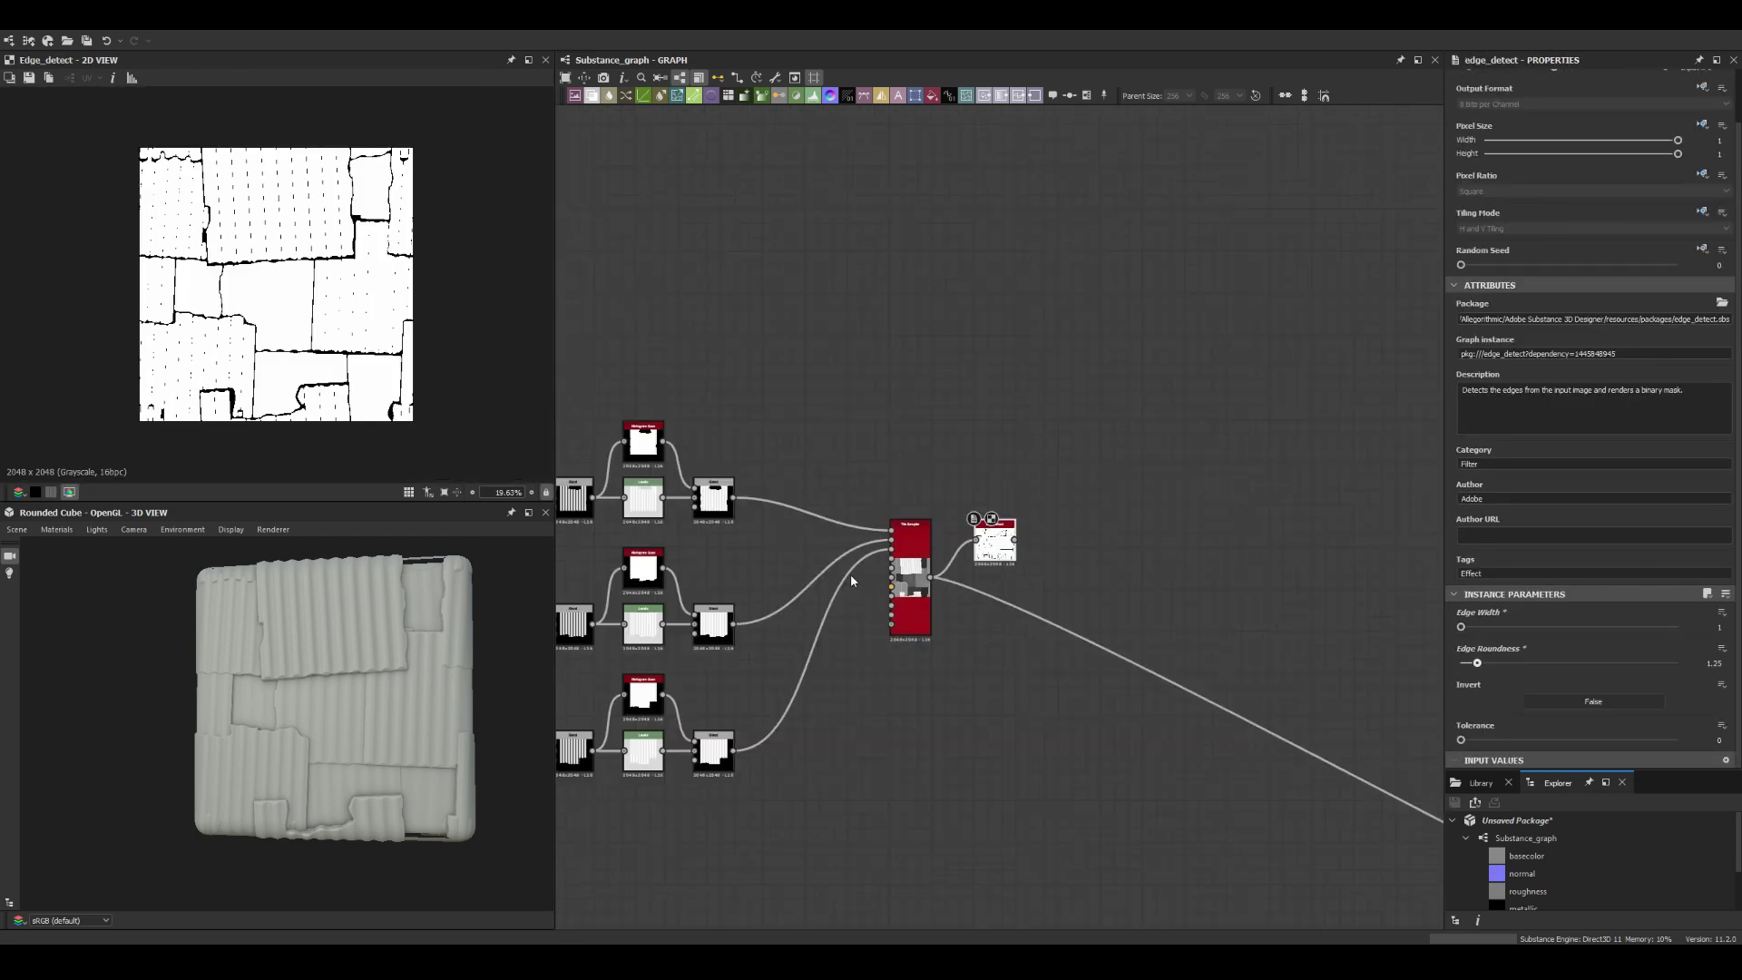
drag(979, 529, 997, 399)
scroll(998, 399, up, 2)
mouse_move(1224, 781)
mouse_down()
mouse_move(1267, 585)
mouse_move(1283, 299)
mouse_up()
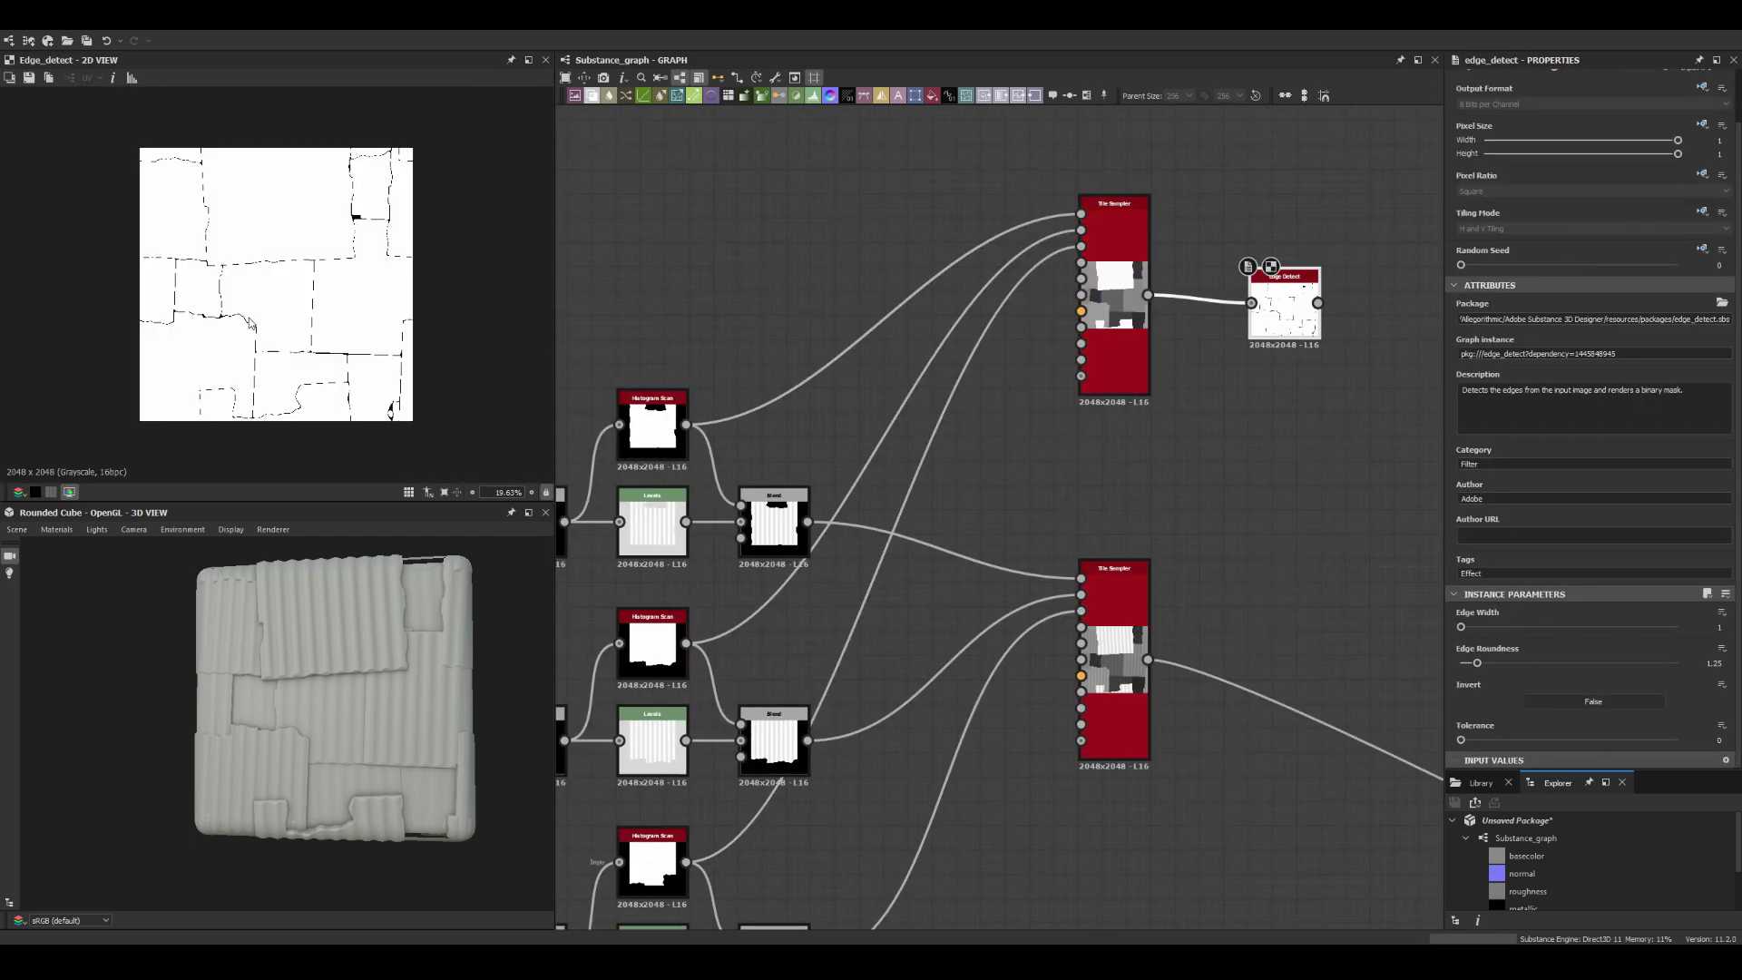
drag(1488, 626, 1536, 626)
Step: Add a second Edge Detect and a rivet Tile Sampler masked by the inverted edges
key(space)
click(934, 501)
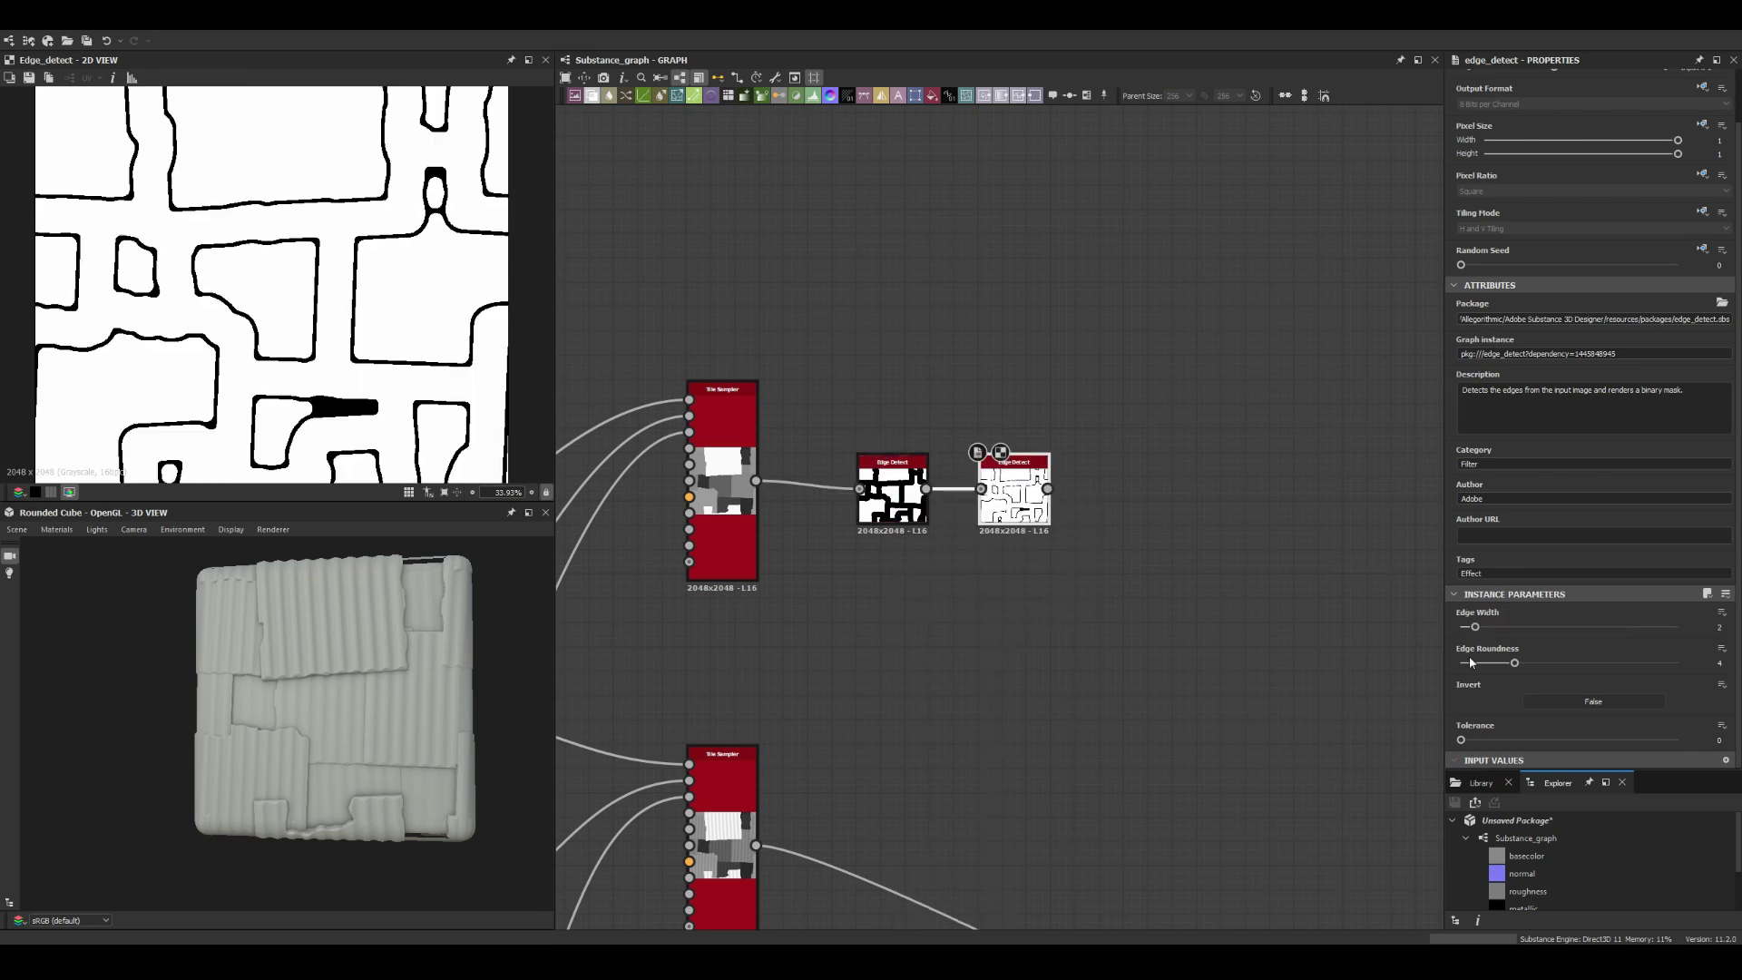
key(space)
scroll(1005, 461, down, 2)
click(1043, 508)
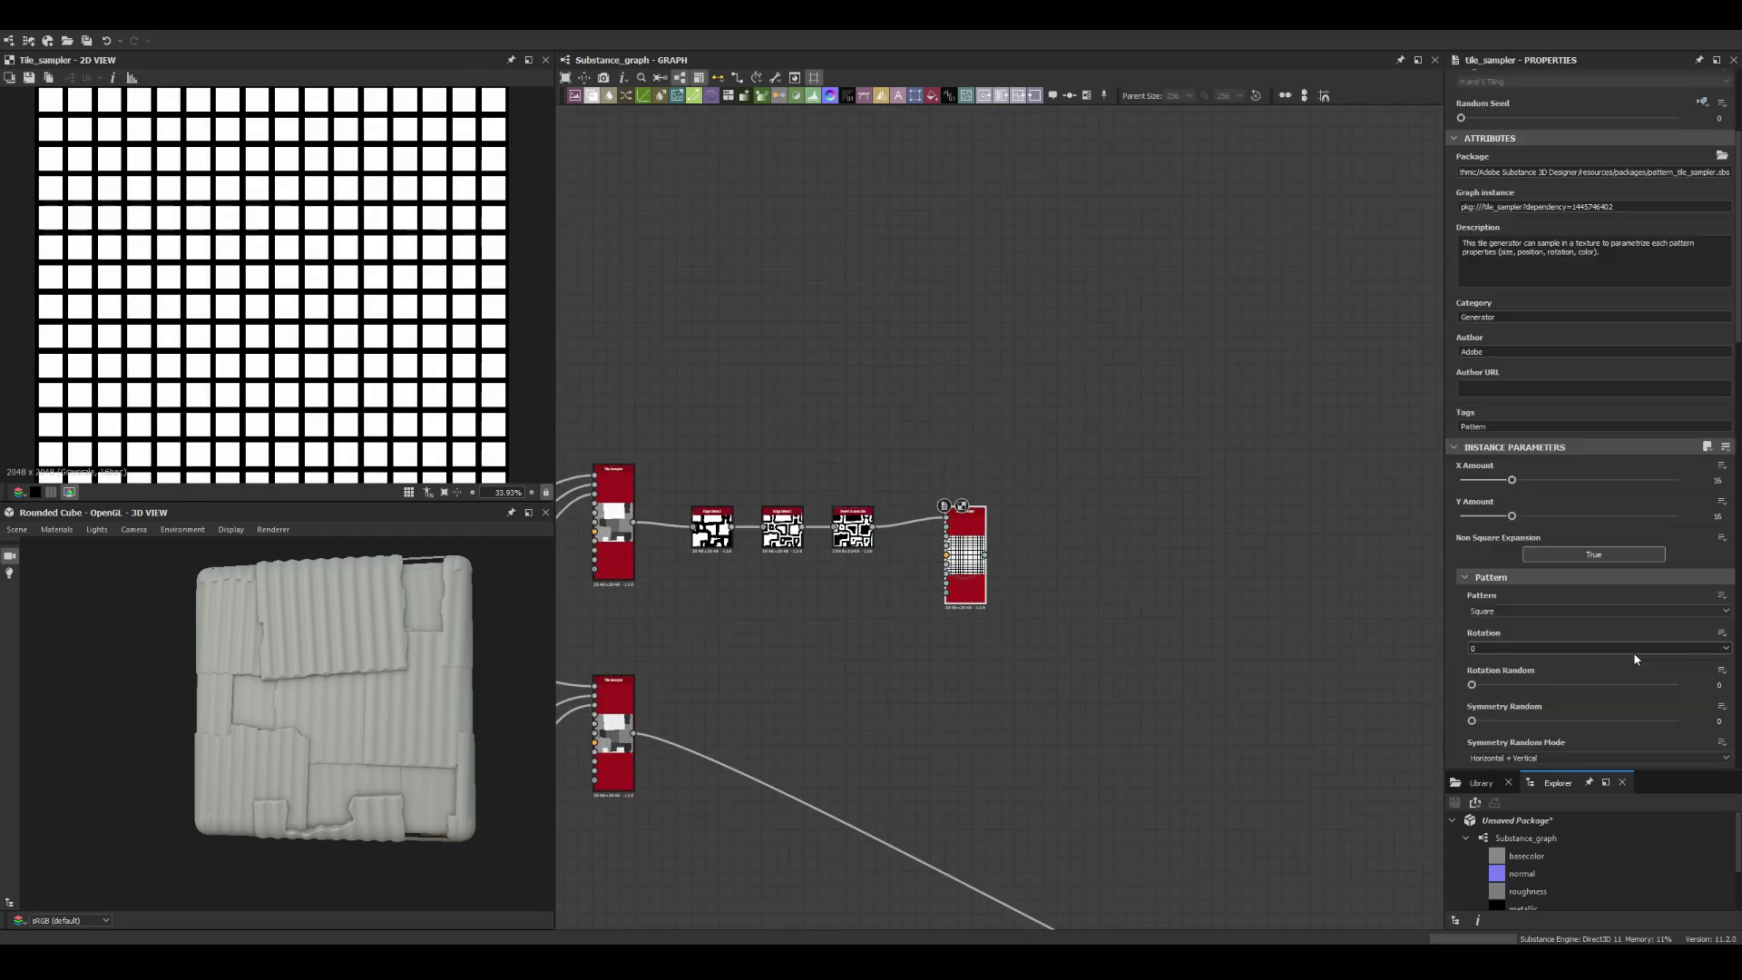
scroll(965, 581, up, 3)
drag(750, 522, 934, 637)
scroll(1588, 544, down, 3)
drag(1472, 610, 1602, 611)
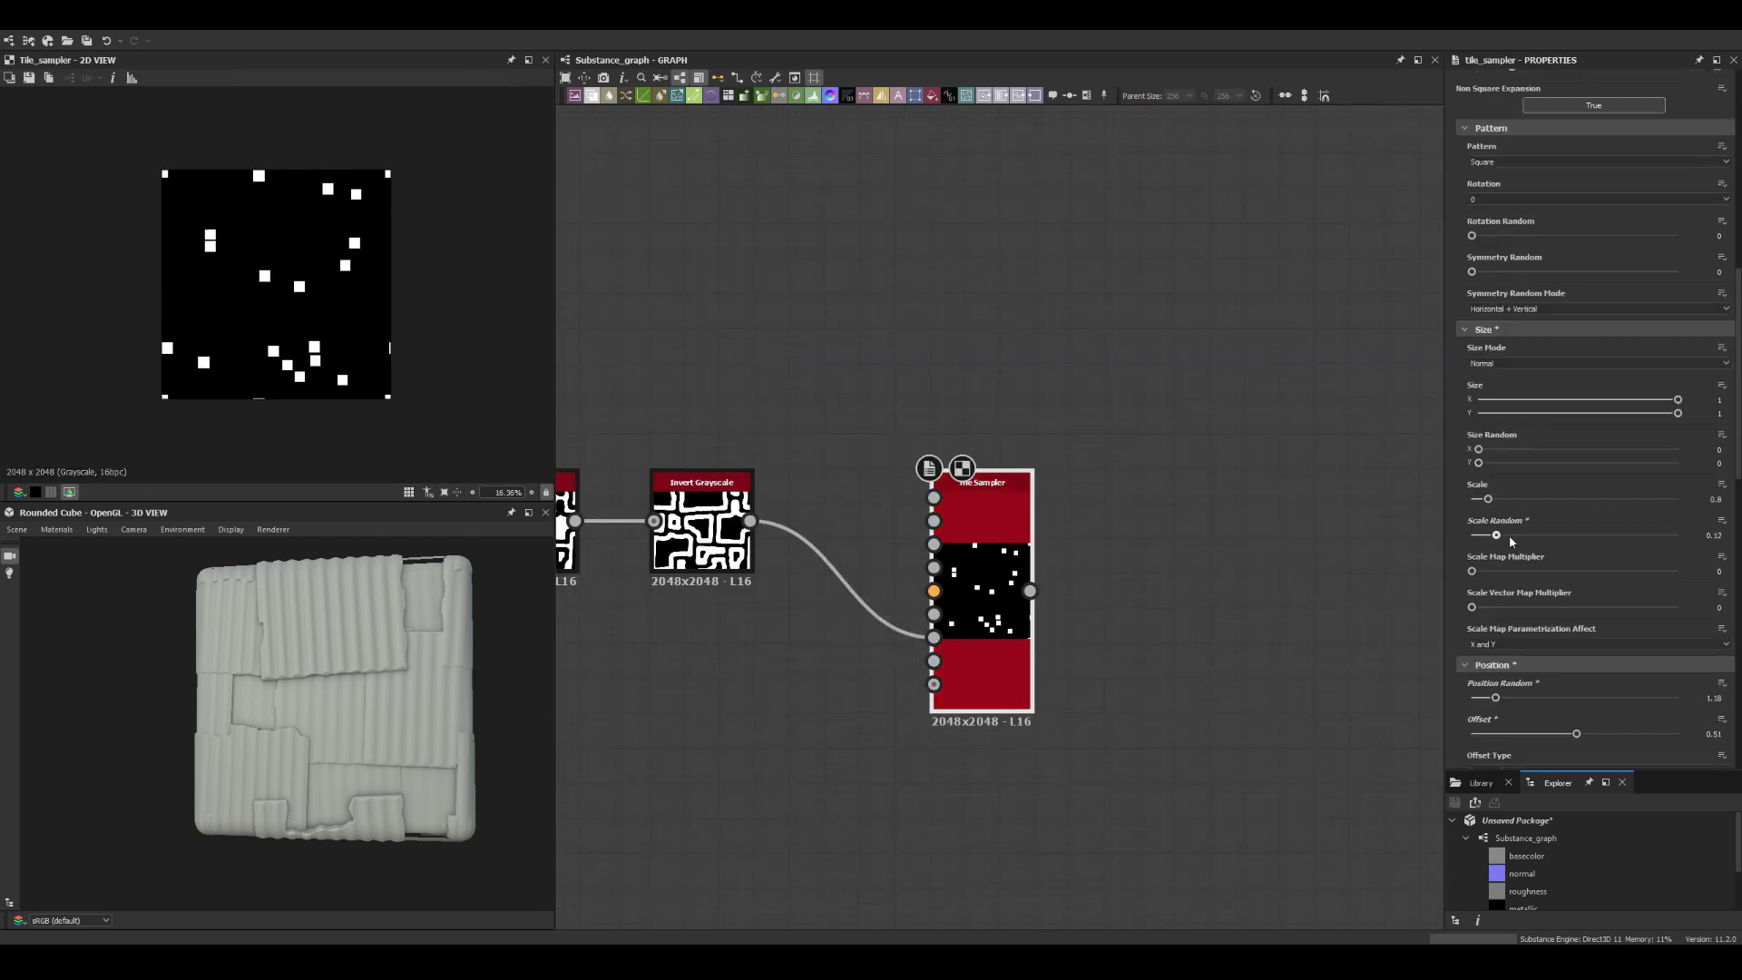
Step: Wire a beveled Shape circle into the rivet Tile Sampler as its pattern
key(space)
click(998, 508)
key(space)
click(1100, 399)
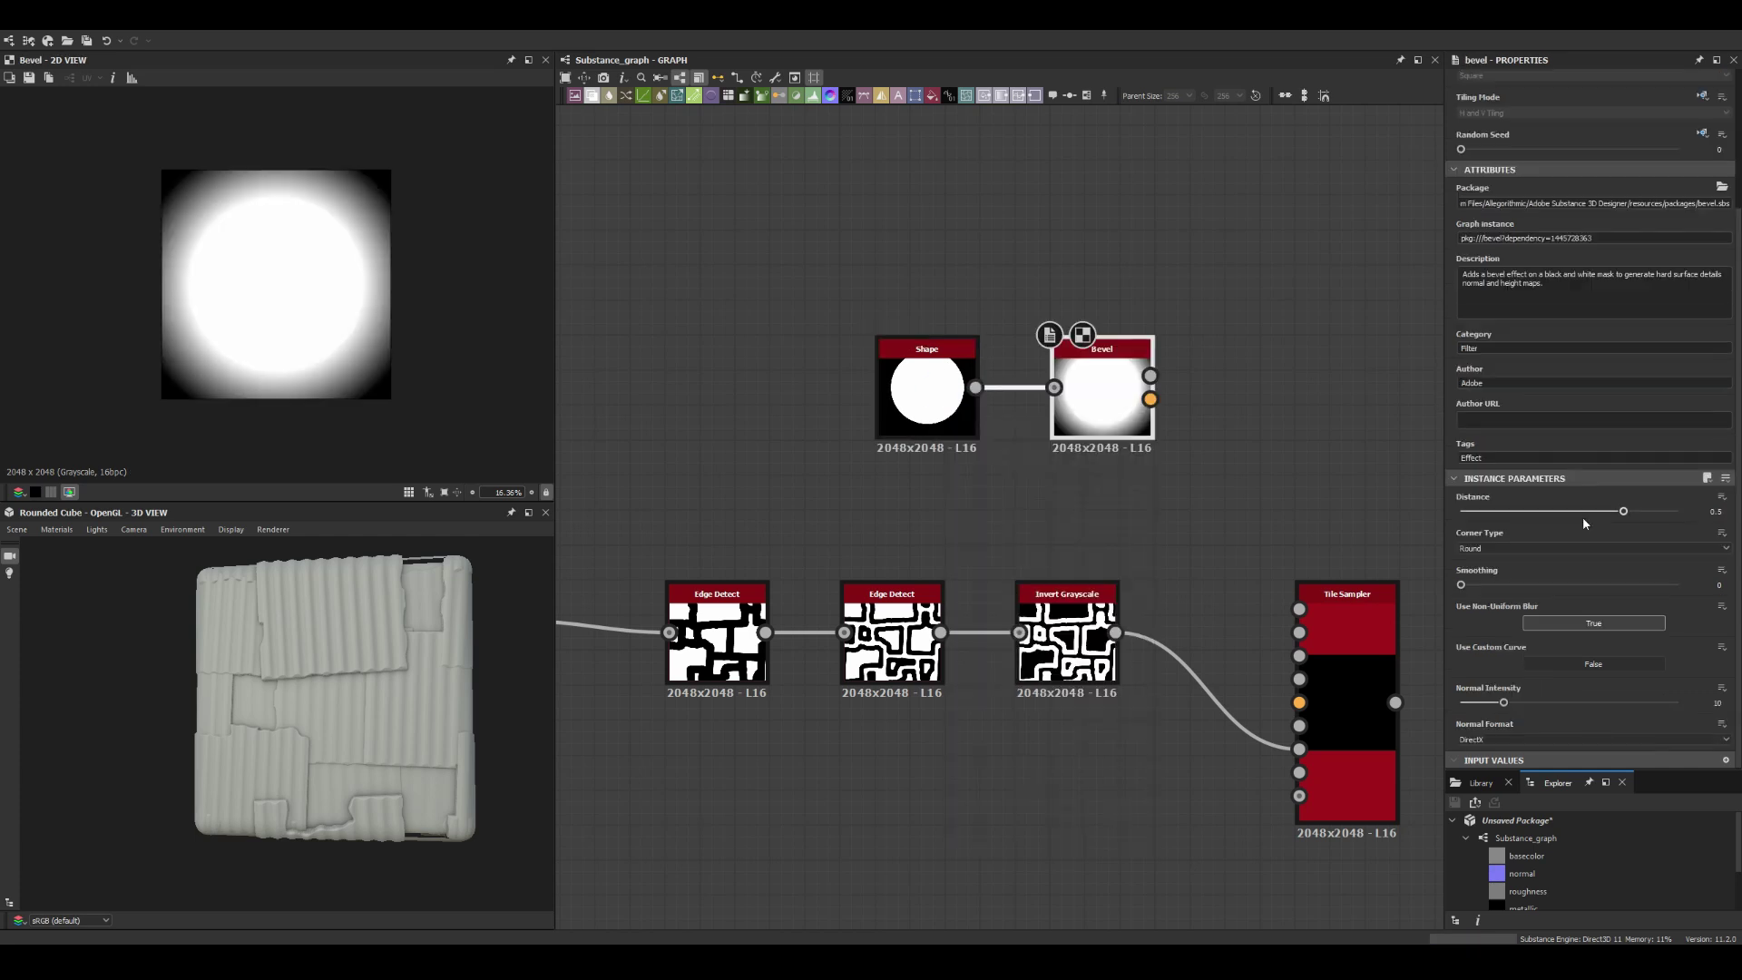
drag(1150, 376, 1299, 609)
scroll(1343, 660, down, 2)
Step: Insert a Levels node between the rivet Tile Sampler and the Blend
key(space)
text(levels)
key(Return)
scroll(1134, 662, down, 1)
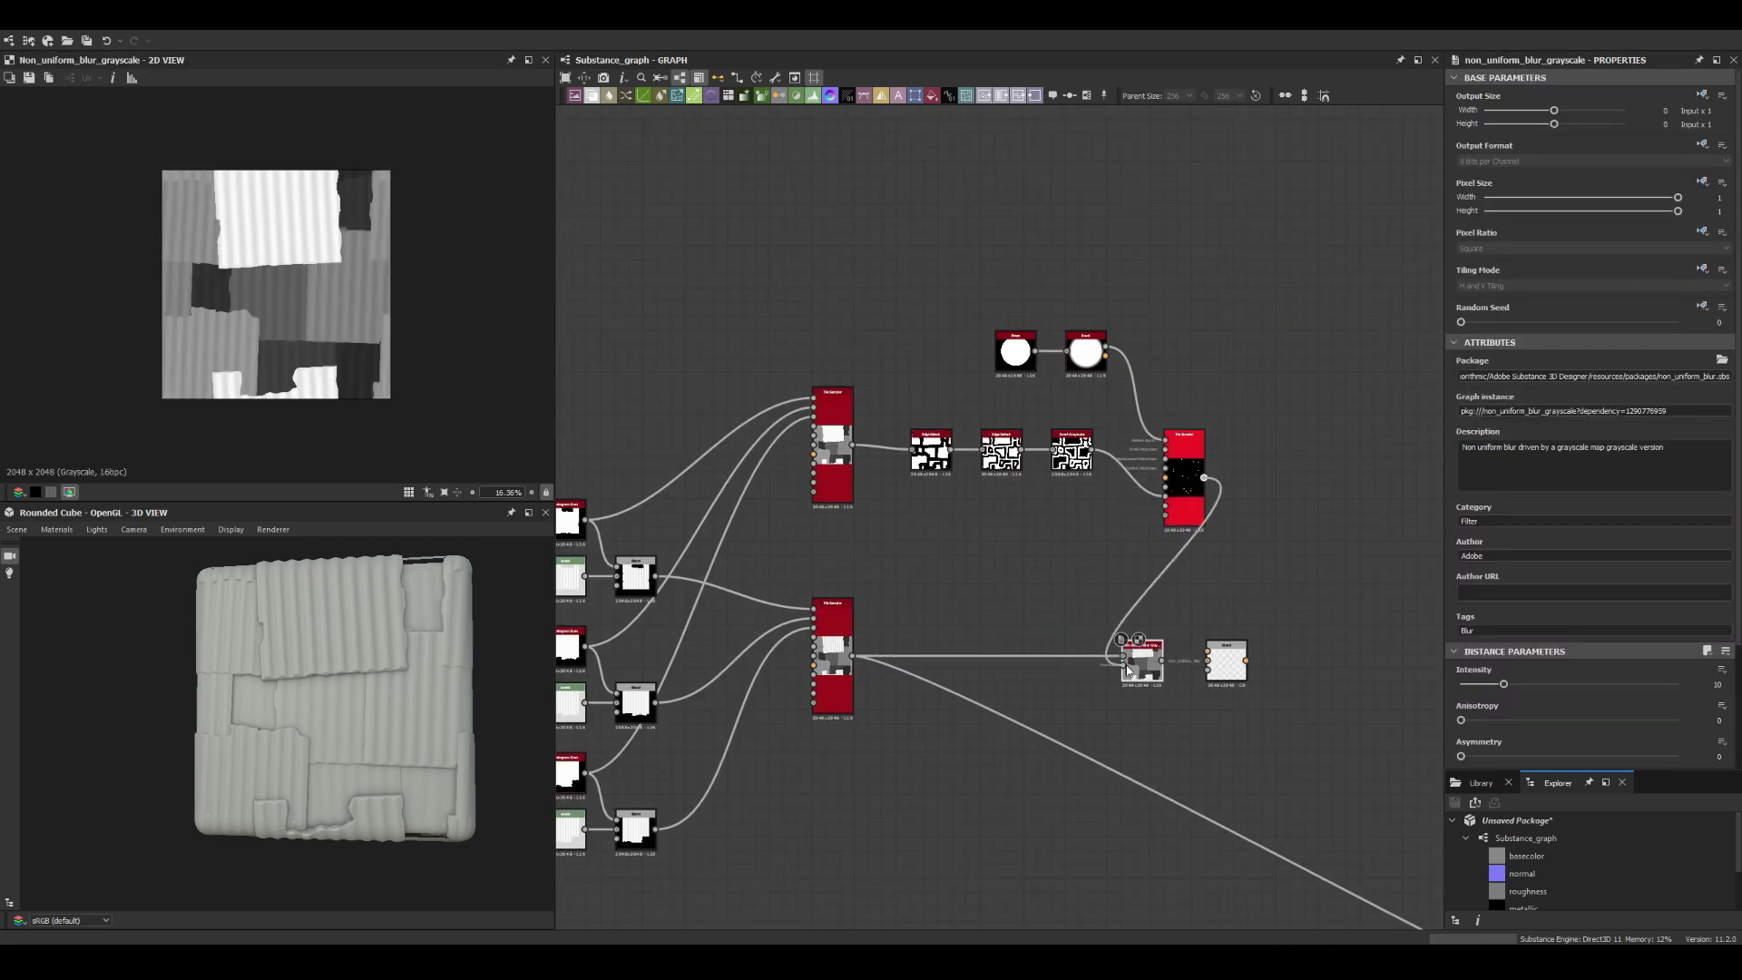
drag(1134, 658, 1238, 529)
drag(1227, 662, 1426, 594)
scroll(1427, 594, up, 2)
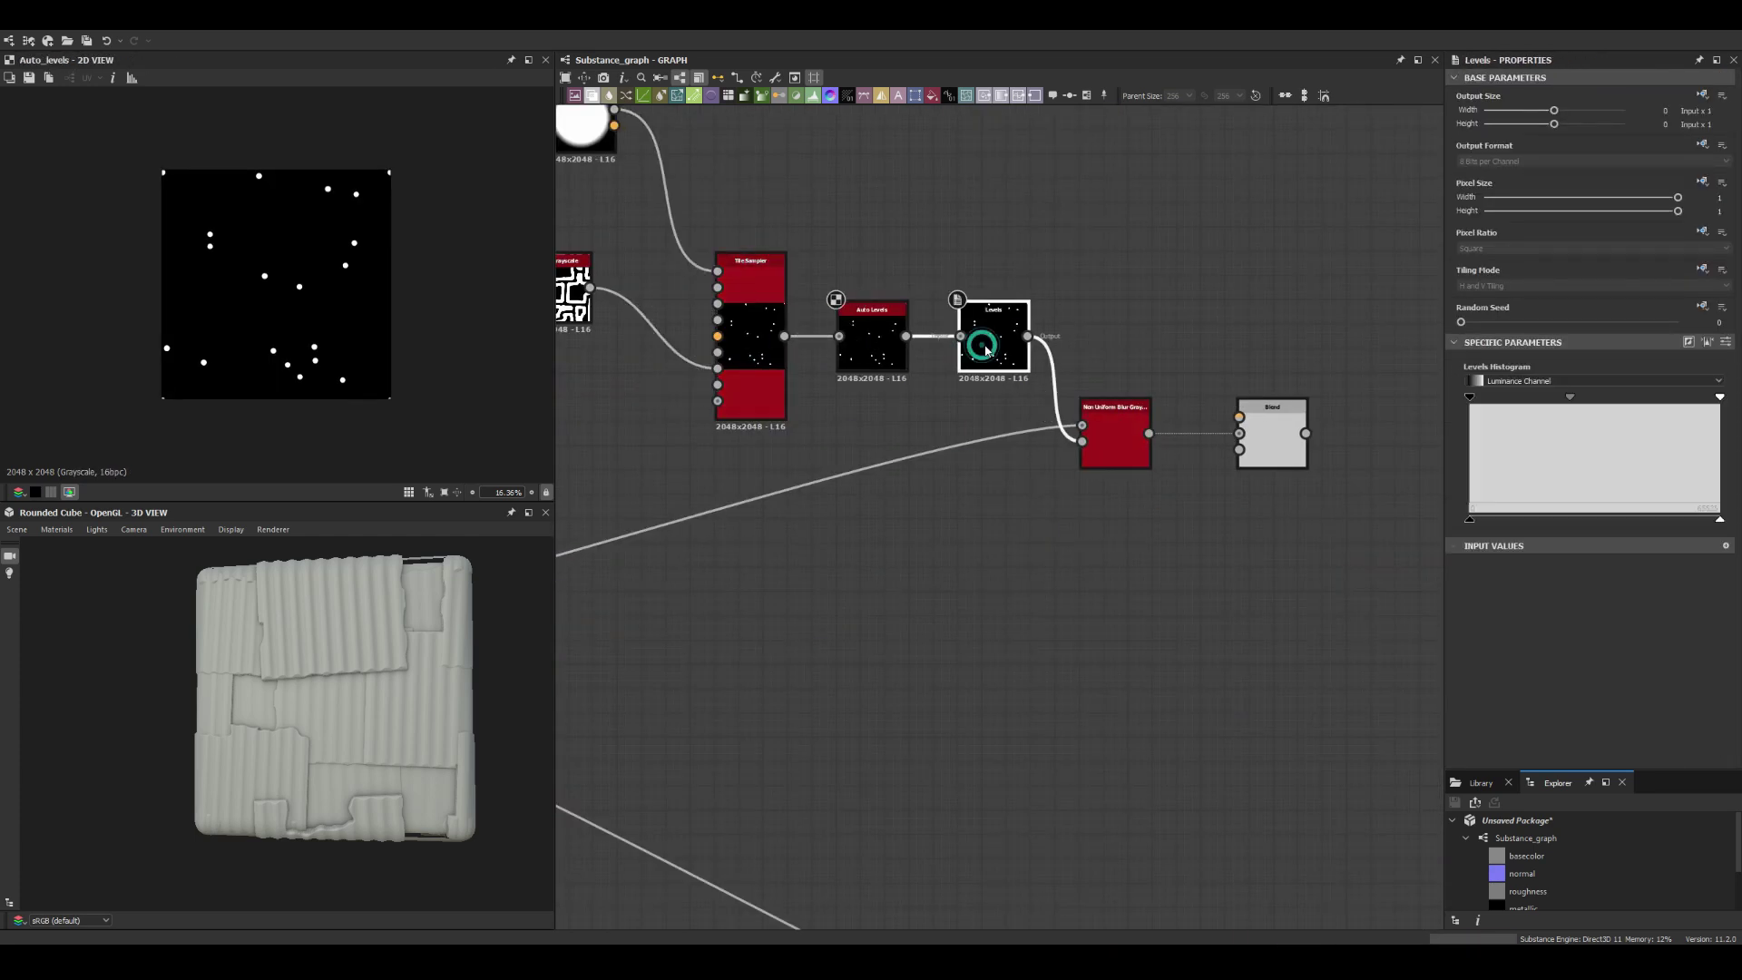
middle_drag(1043, 485, 971, 461)
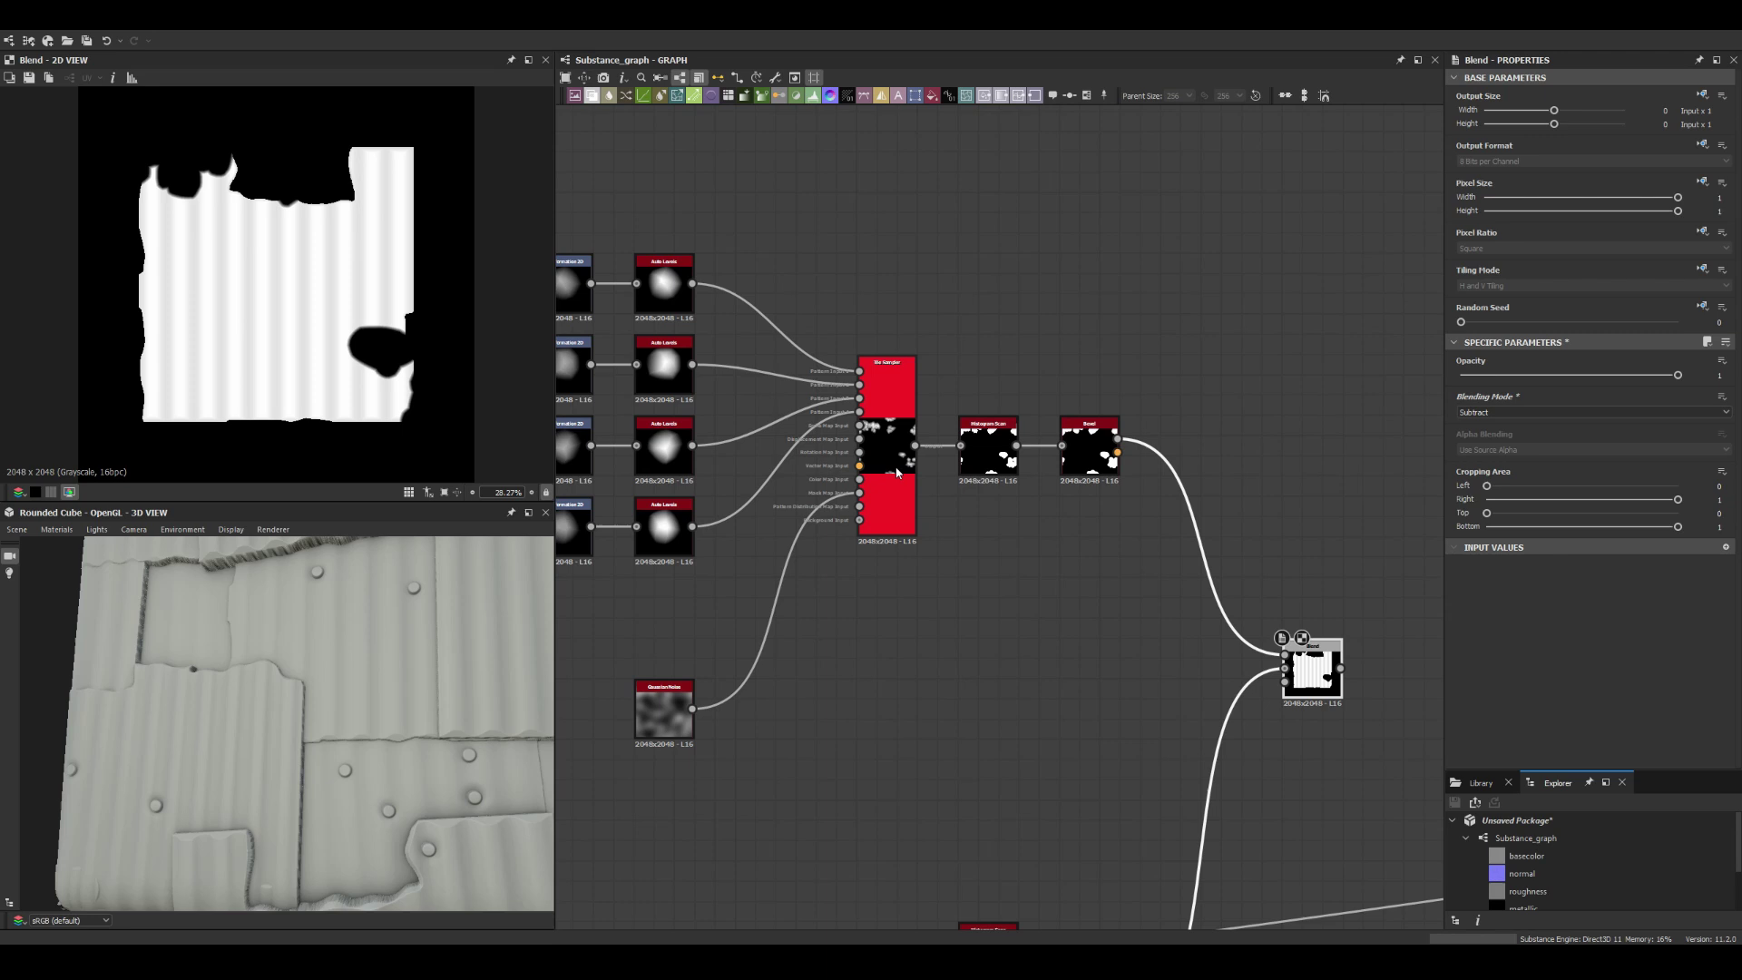
Step: Set the hole Tile Sampler's X and Y Amount to 35
click(896, 471)
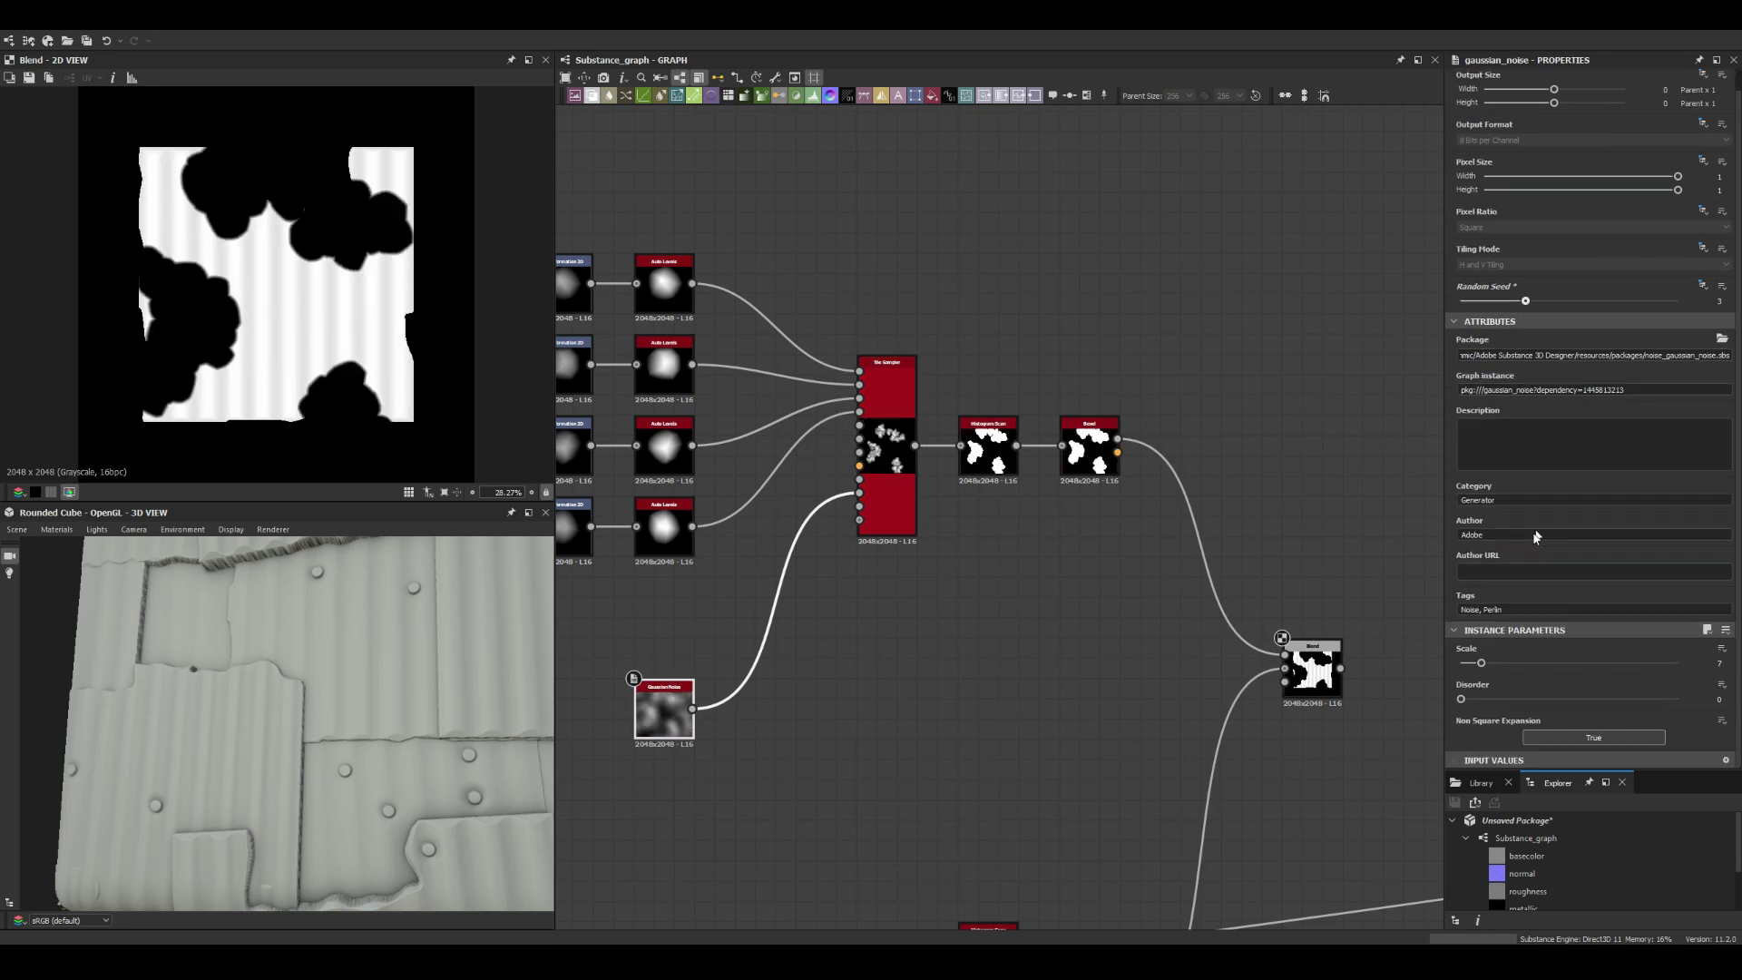
key(Return)
scroll(481, 334, up, 1)
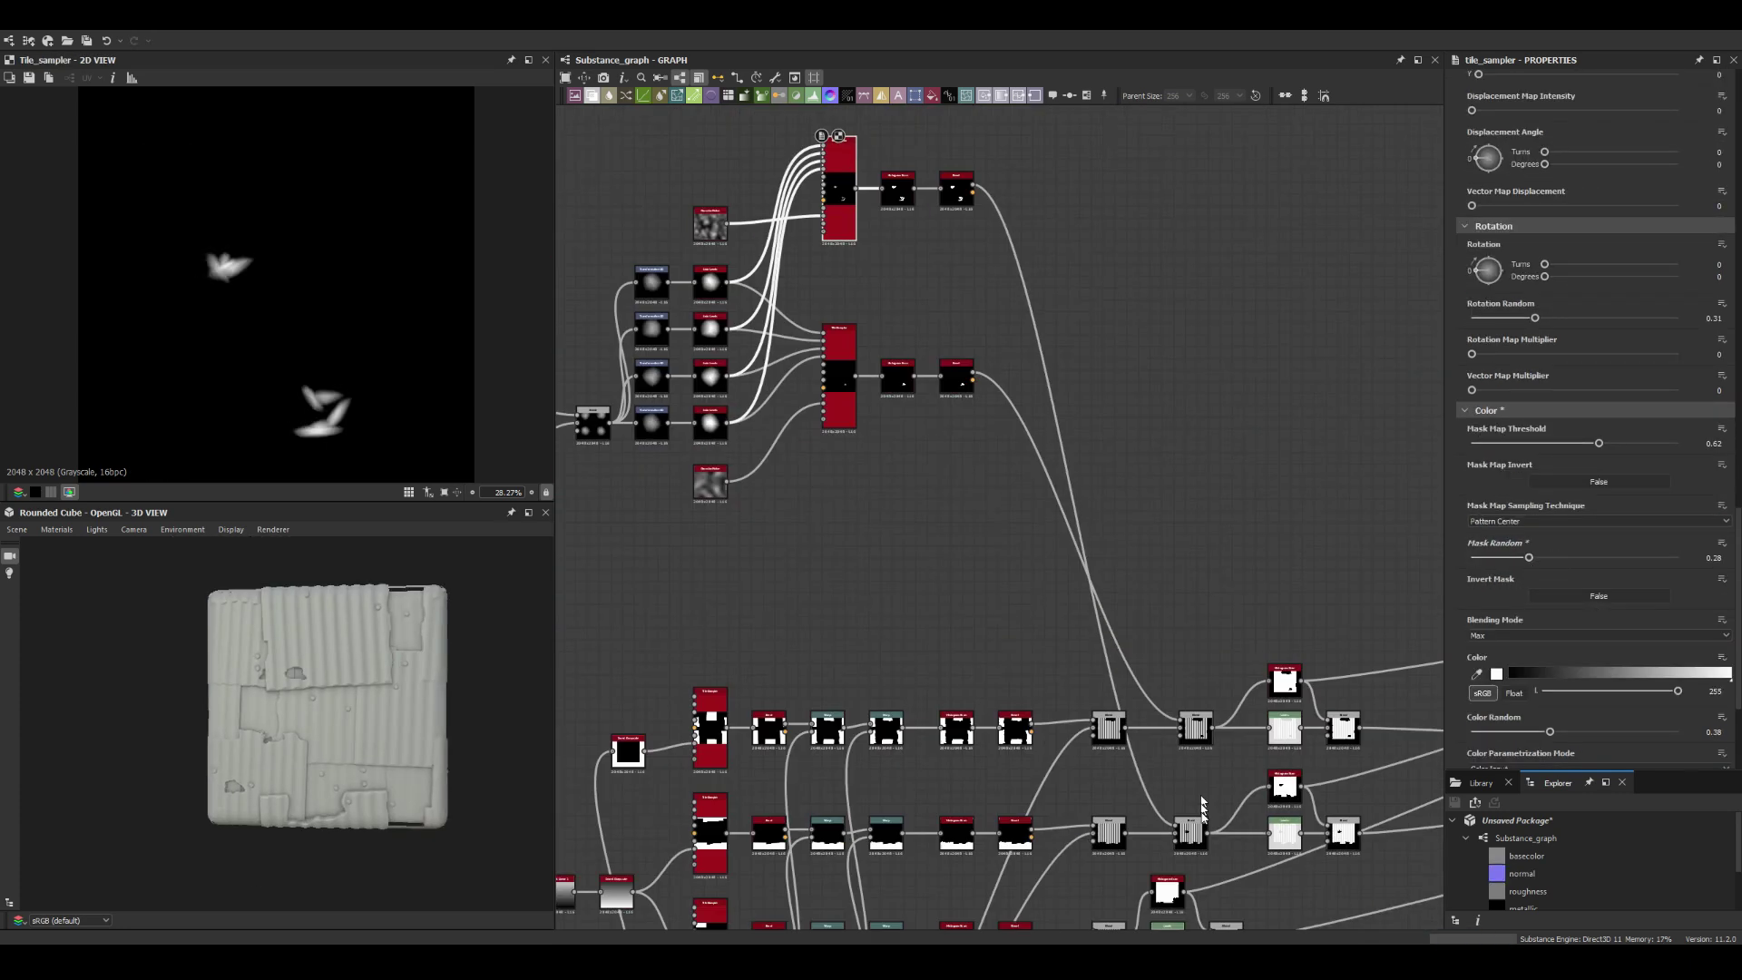
Step: Preview the corrugated-sheet blend on an angled cube view
click(1193, 828)
drag(335, 667, 253, 739)
middle_drag(1190, 831, 707, 481)
scroll(708, 481, up, 2)
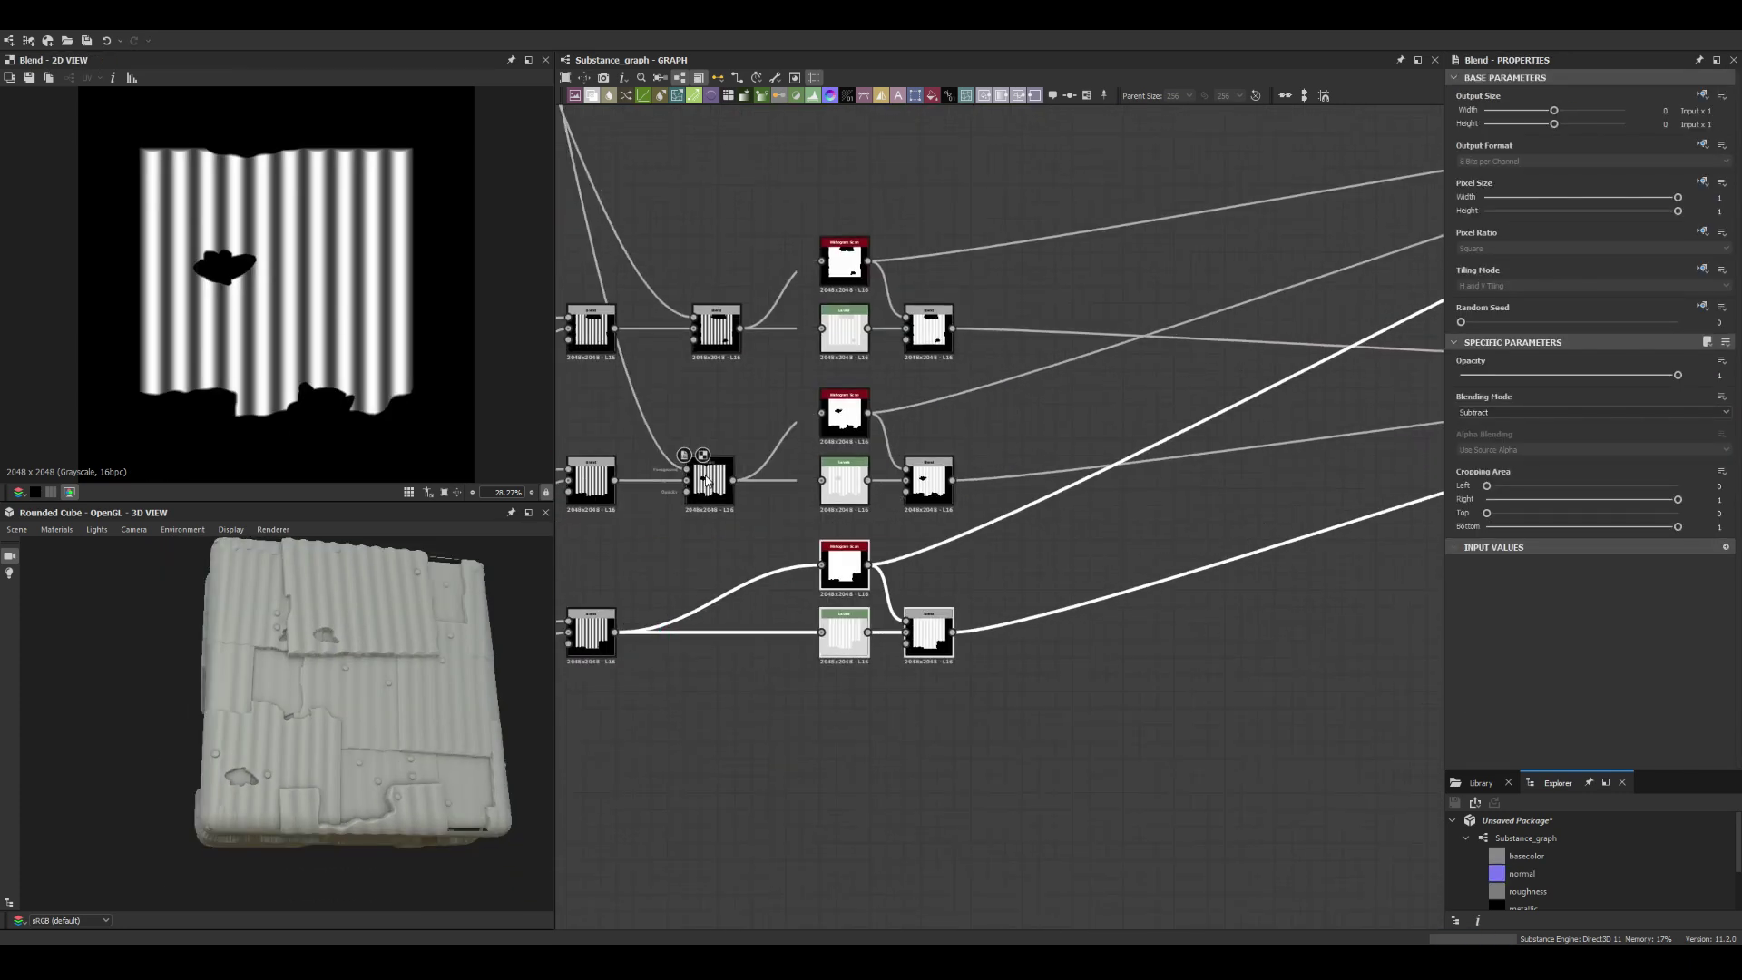
Step: Pan and zoom the graph to centre the Tile Sampler cluster
scroll(731, 633, down, 3)
middle_drag(731, 632, 1014, 506)
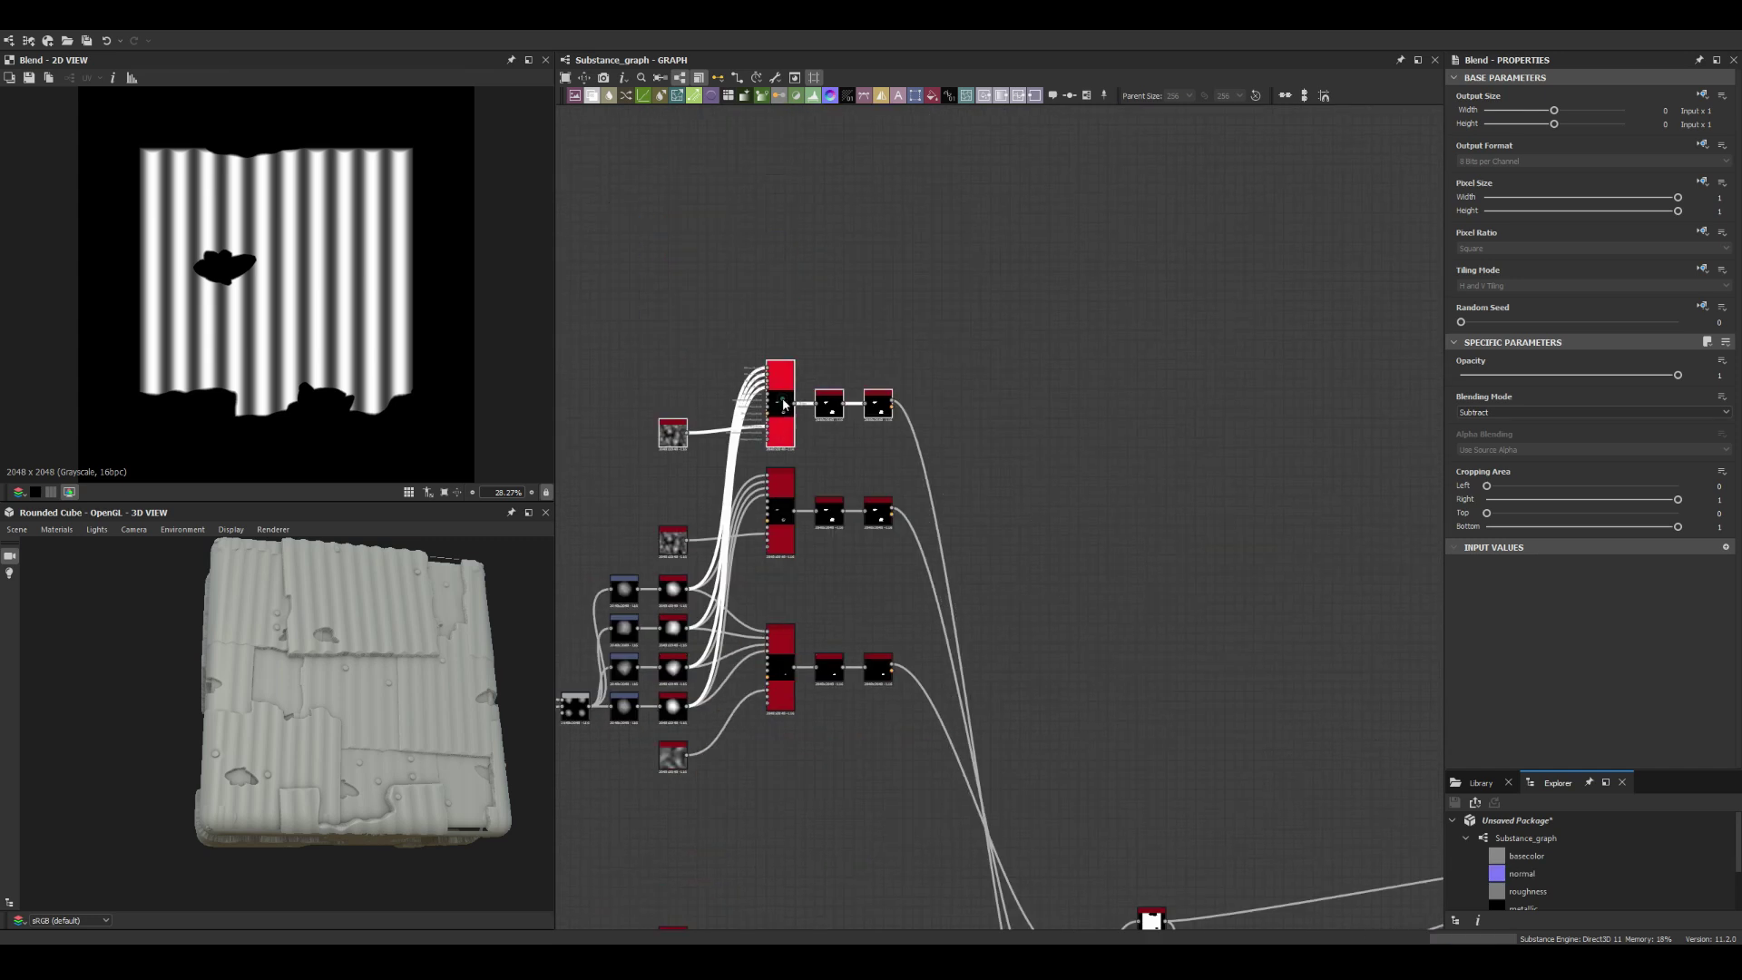
scroll(1013, 506, up, 3)
scroll(1013, 507, up, 1)
middle_drag(563, 345, 856, 347)
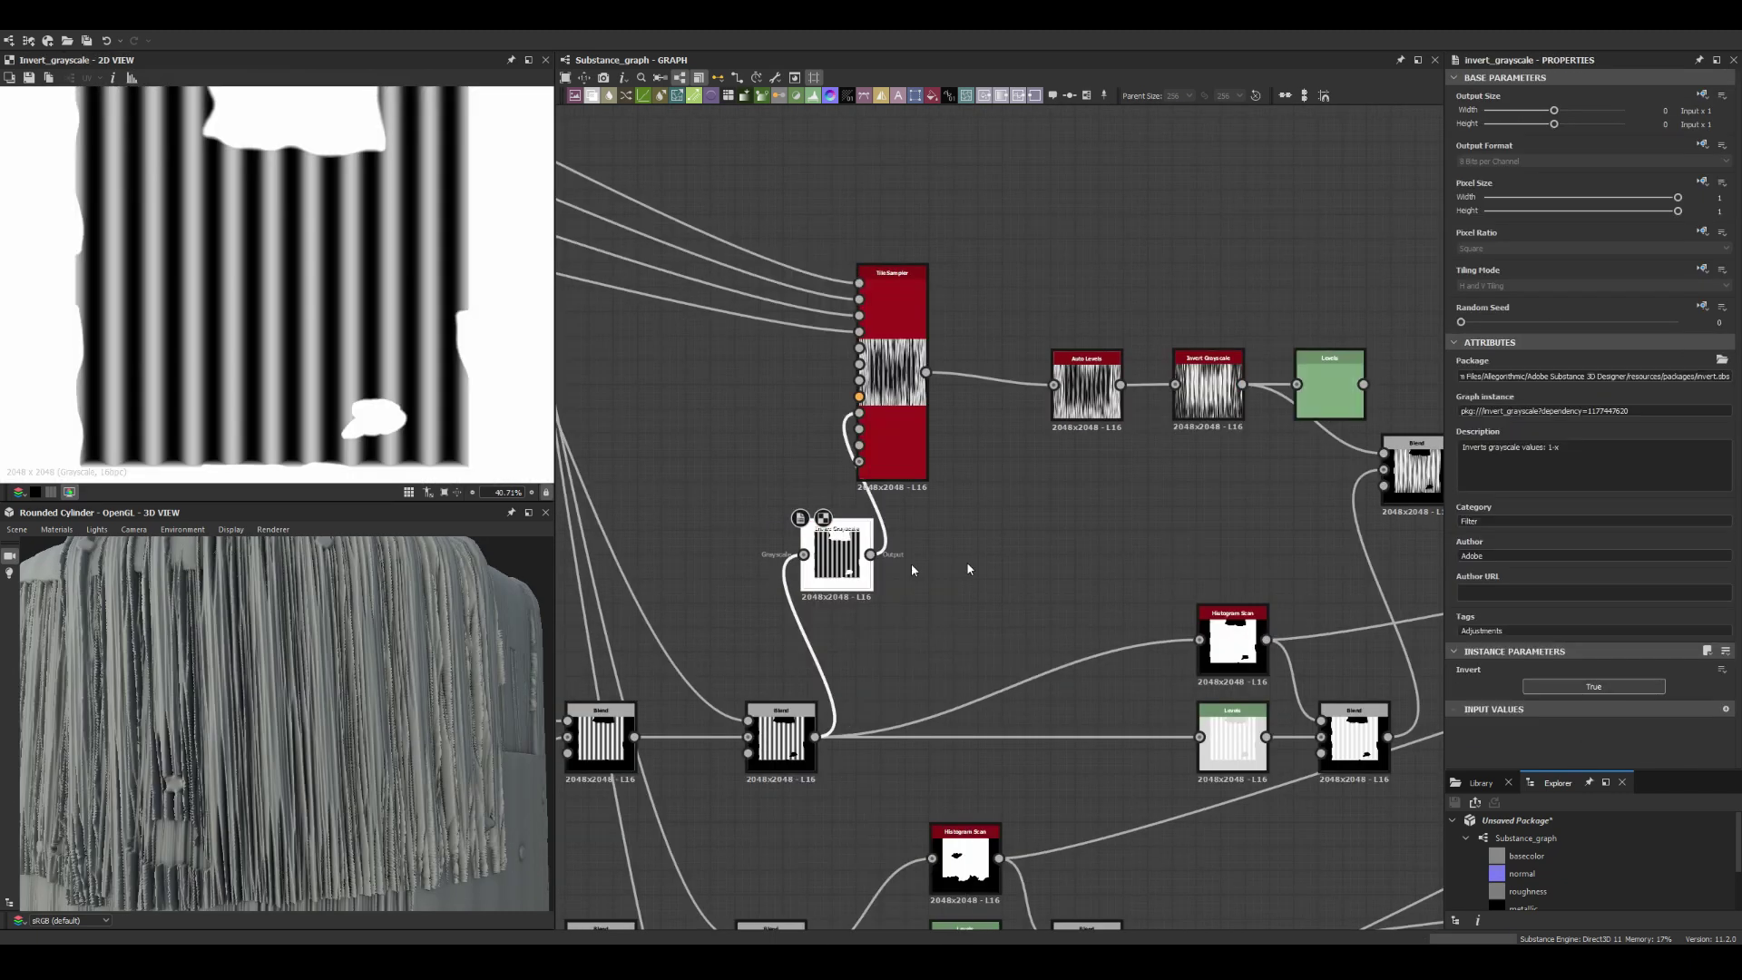
Step: Scroll toward the shard Tile Sampler's Mask Map Threshold setting
scroll(328, 691, up, 3)
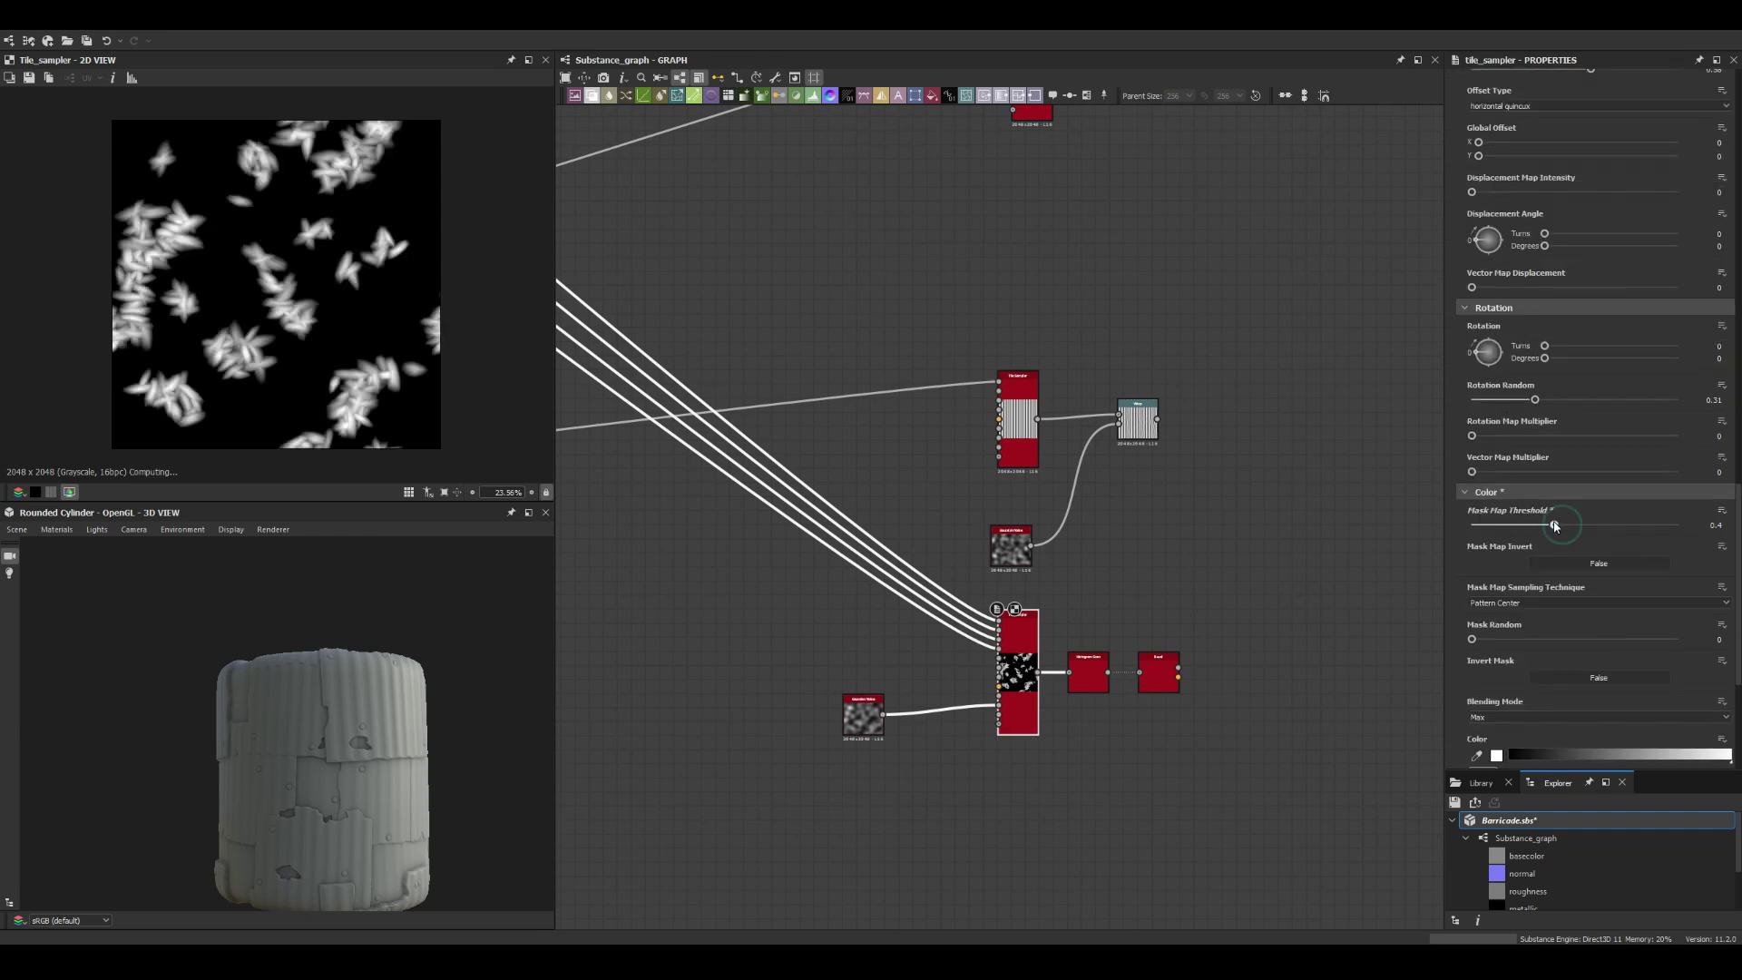
Step: Tweak the panel Tile Sampler's size and mask random settings
scroll(1553, 544, down, 2)
scroll(1588, 571, down, 3)
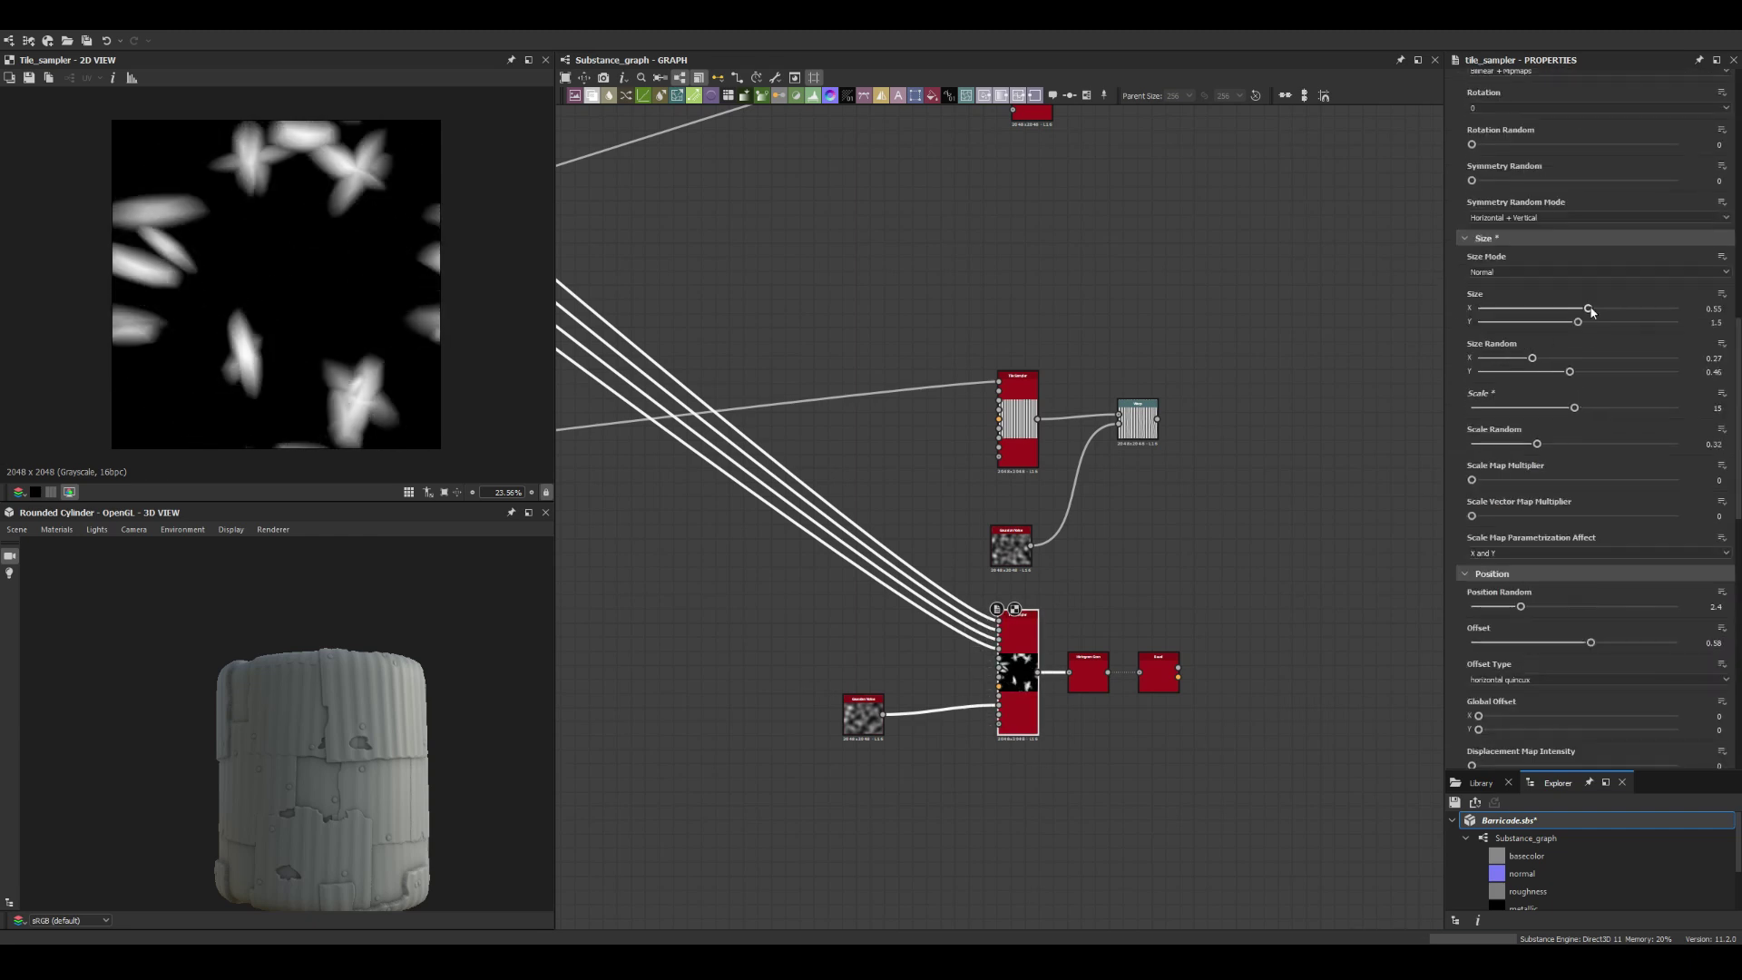
scroll(1591, 312, down, 2)
drag(1536, 321, 1569, 323)
Step: Inspect the Gaussian Noise mask and preview the Histogram Scan thresholded blobs
click(863, 712)
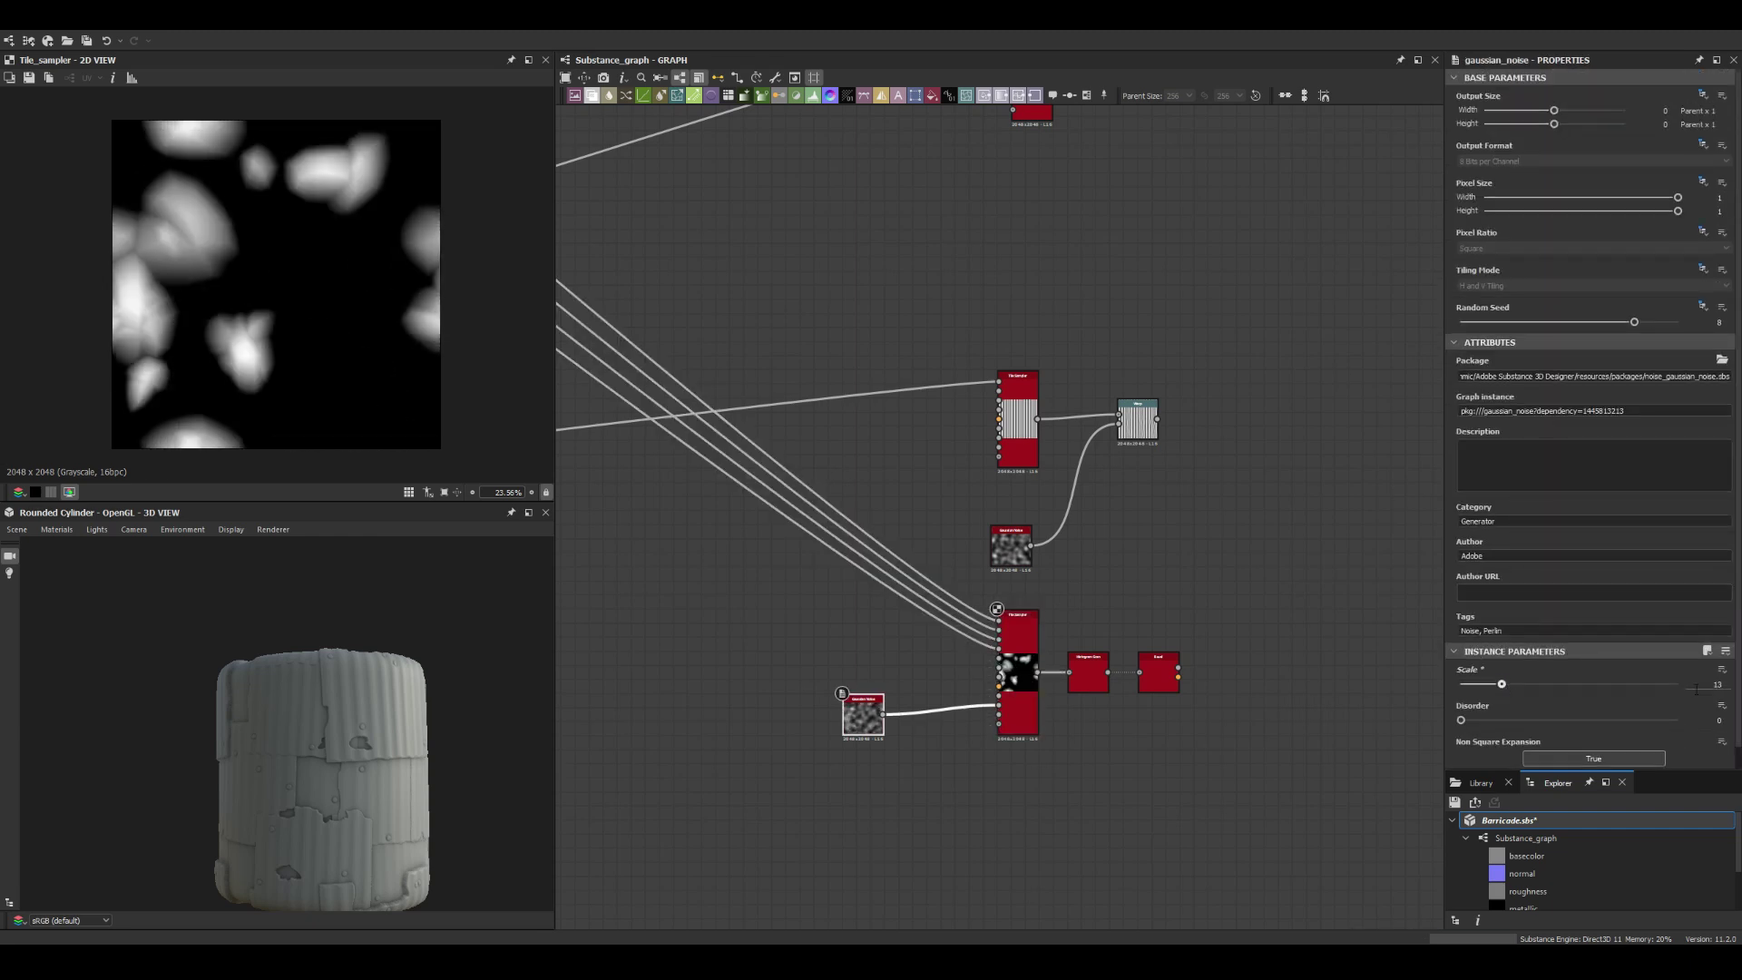
scroll(1043, 590, down, 2)
scroll(998, 617, up, 3)
double_click(991, 622)
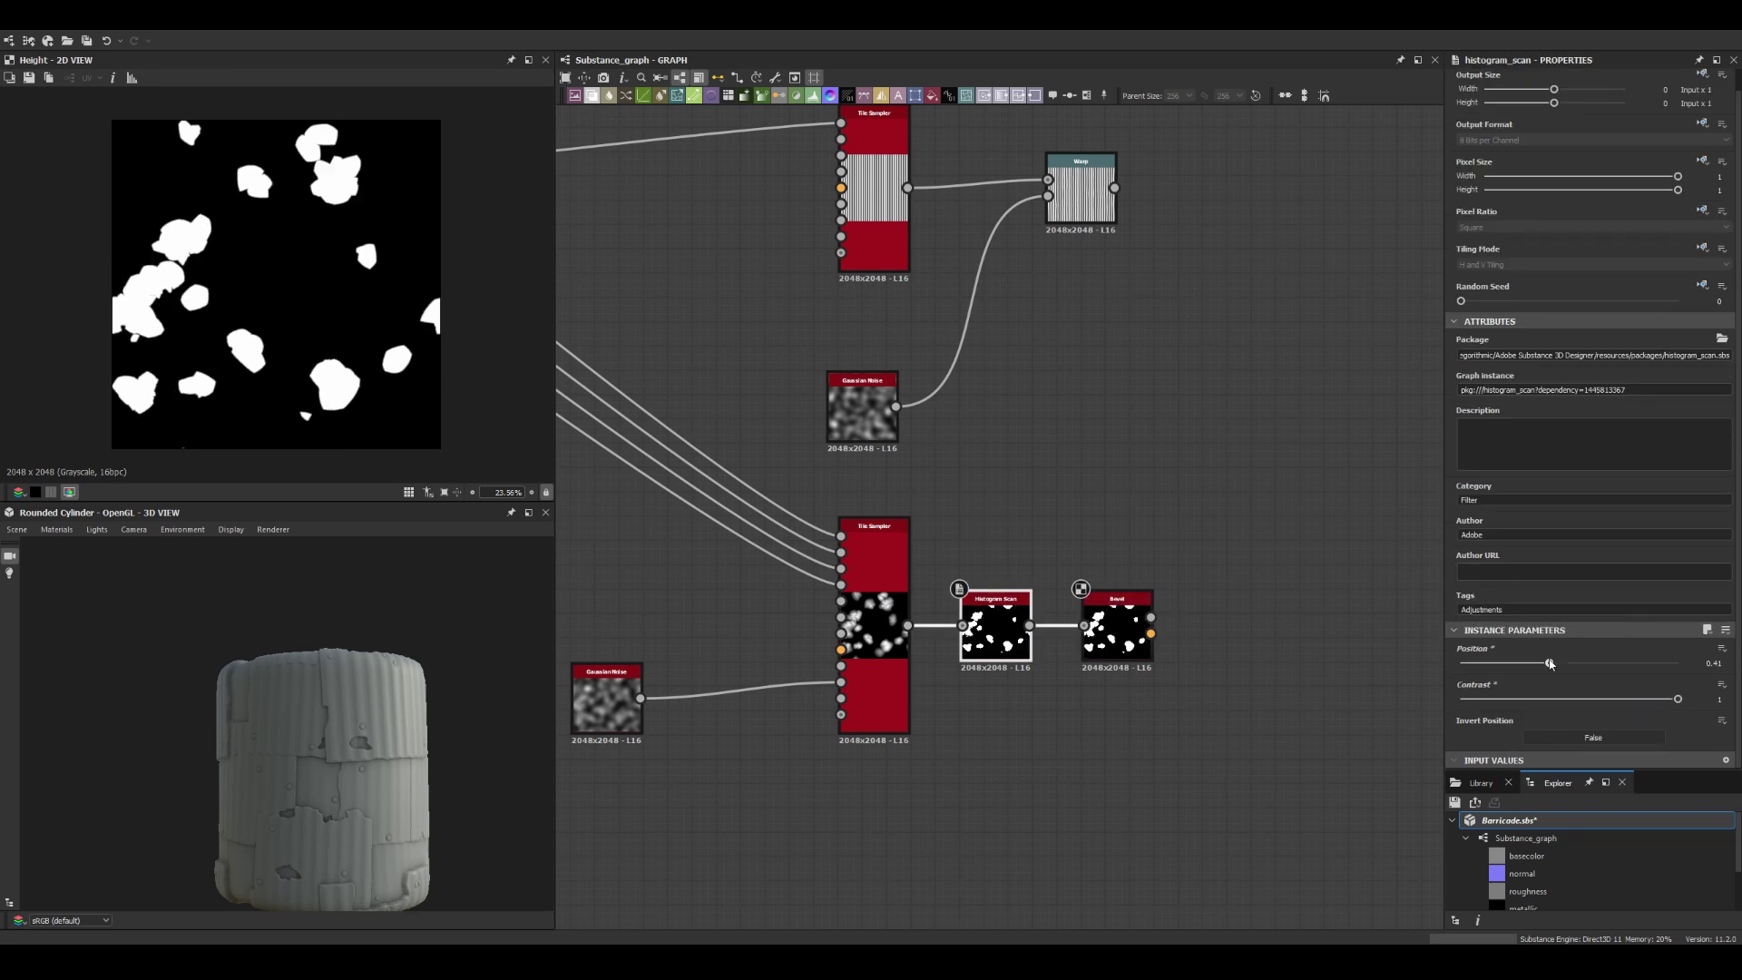
scroll(898, 655, down, 2)
scroll(1198, 580, up, 3)
Step: Add a Multiply Blend of the two masks followed by a Levels node
key(ctrl+alt+b)
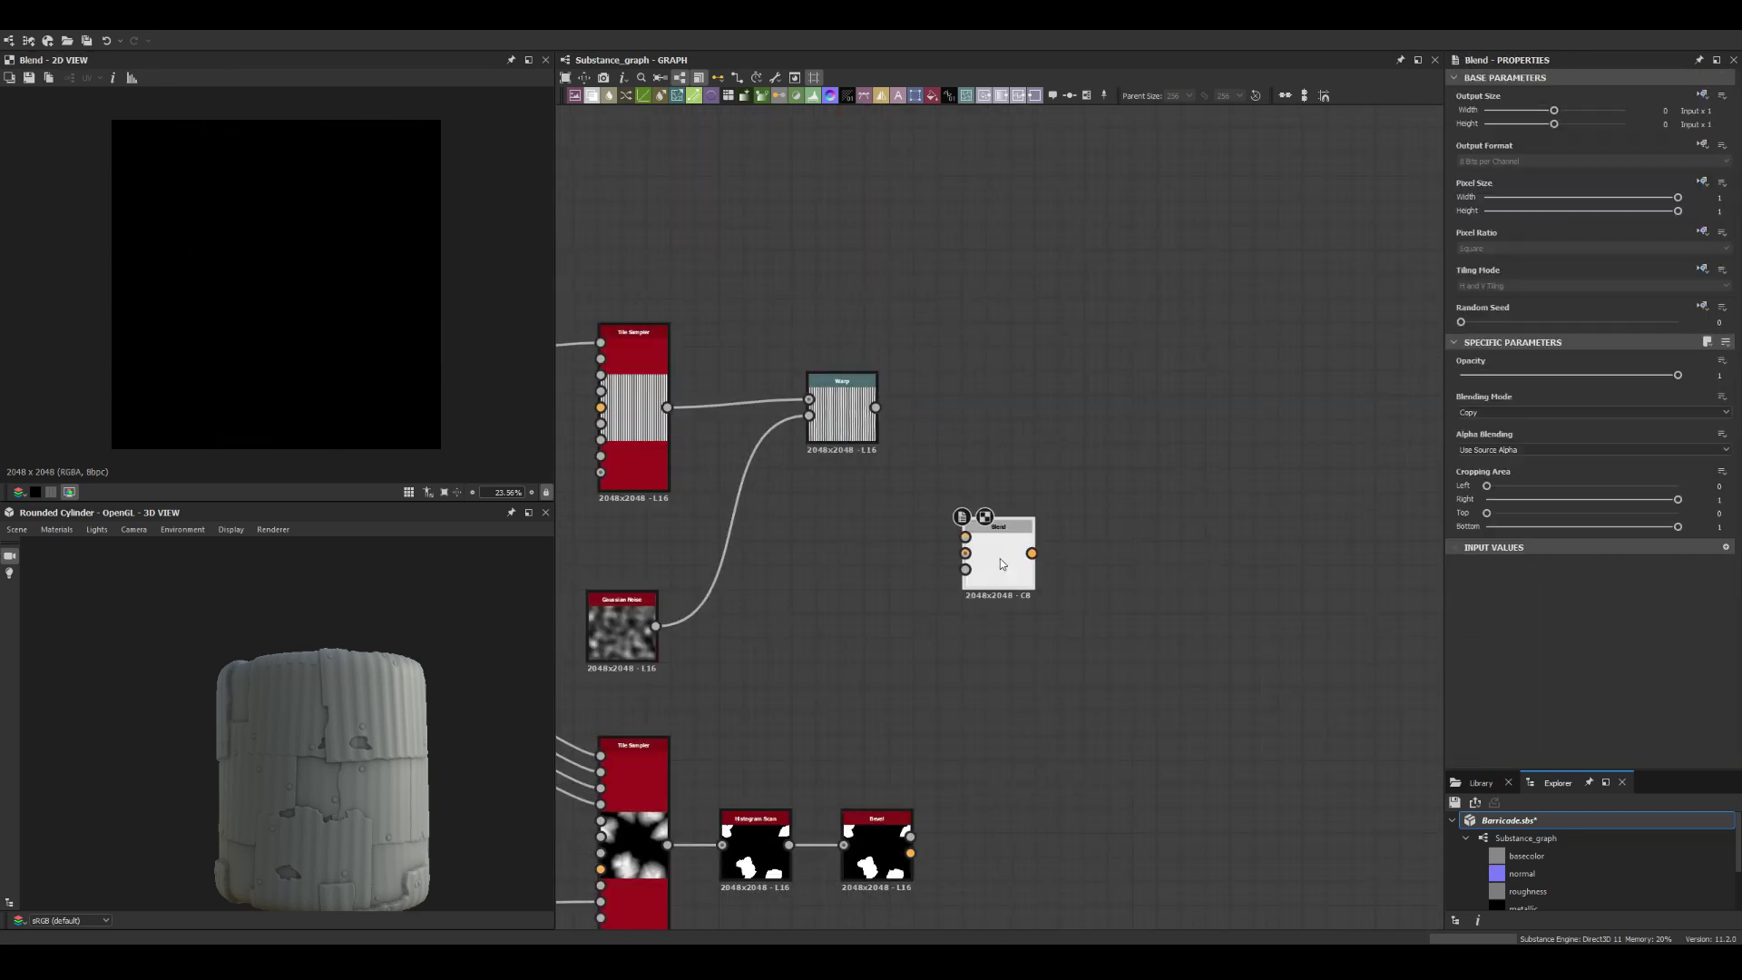
click(1491, 450)
scroll(895, 822, down, 3)
key(ctrl+l)
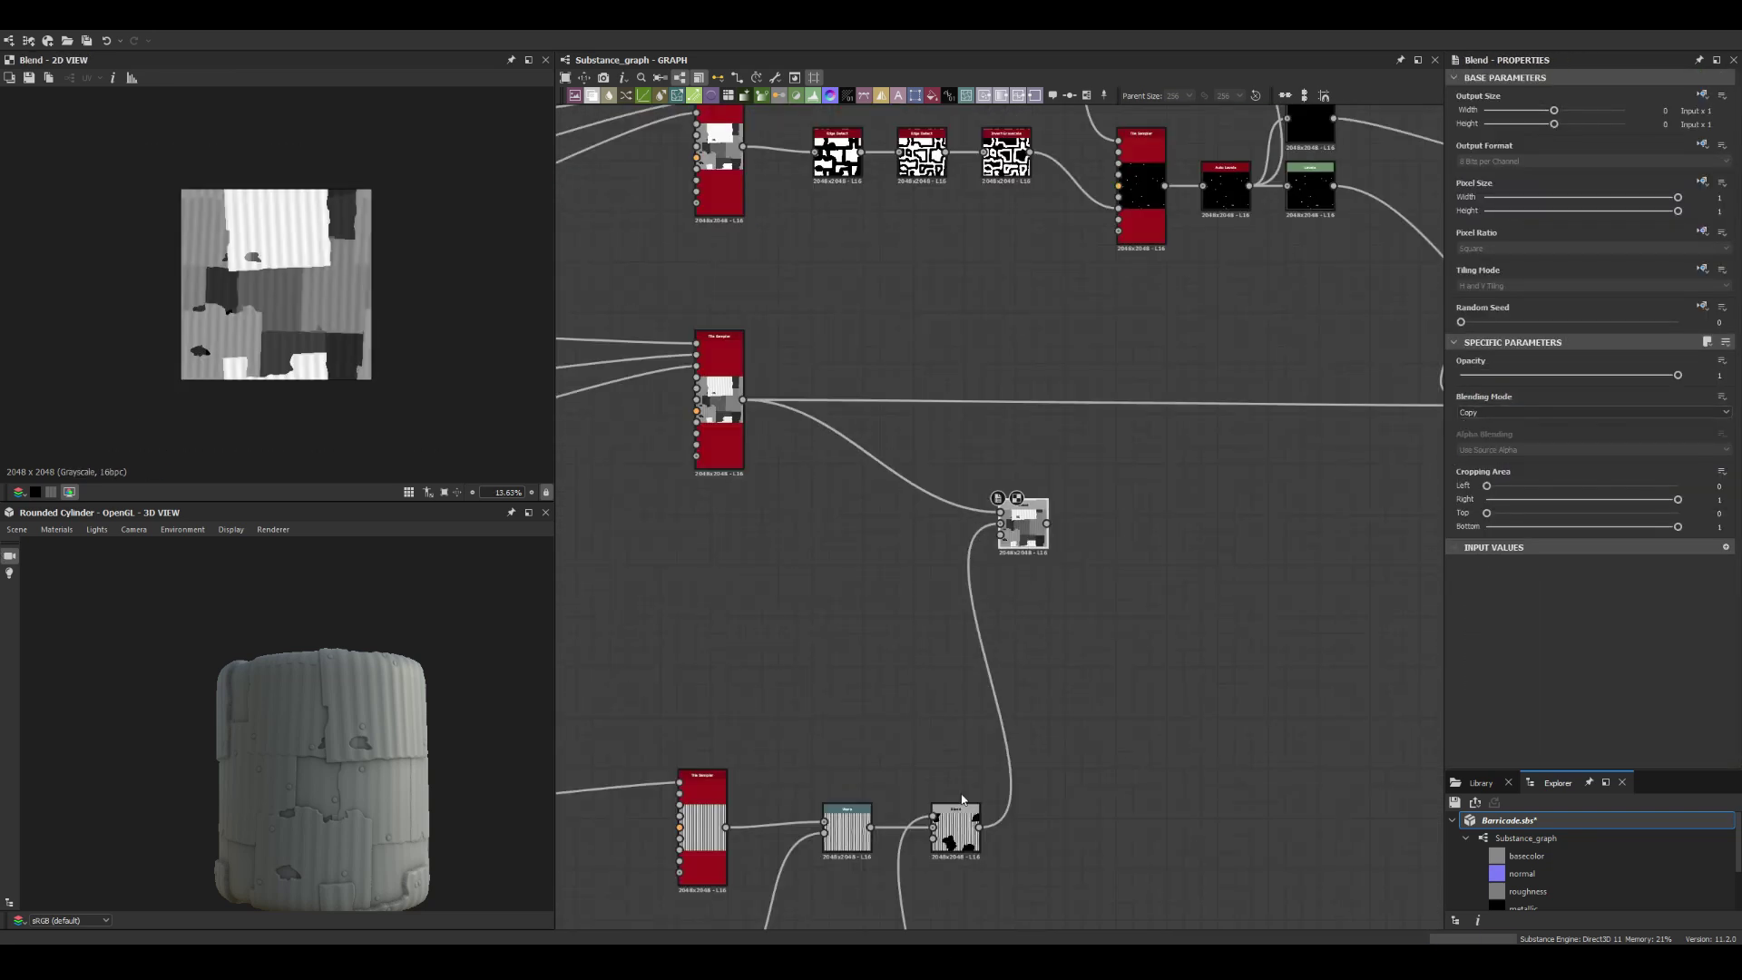
double_click(719, 381)
scroll(719, 381, up, 2)
Step: Link the Tile Sampler output into the new nodes and preview the second Blend
scroll(943, 347, down, 3)
scroll(943, 347, up, 1)
scroll(1494, 603, down, 10)
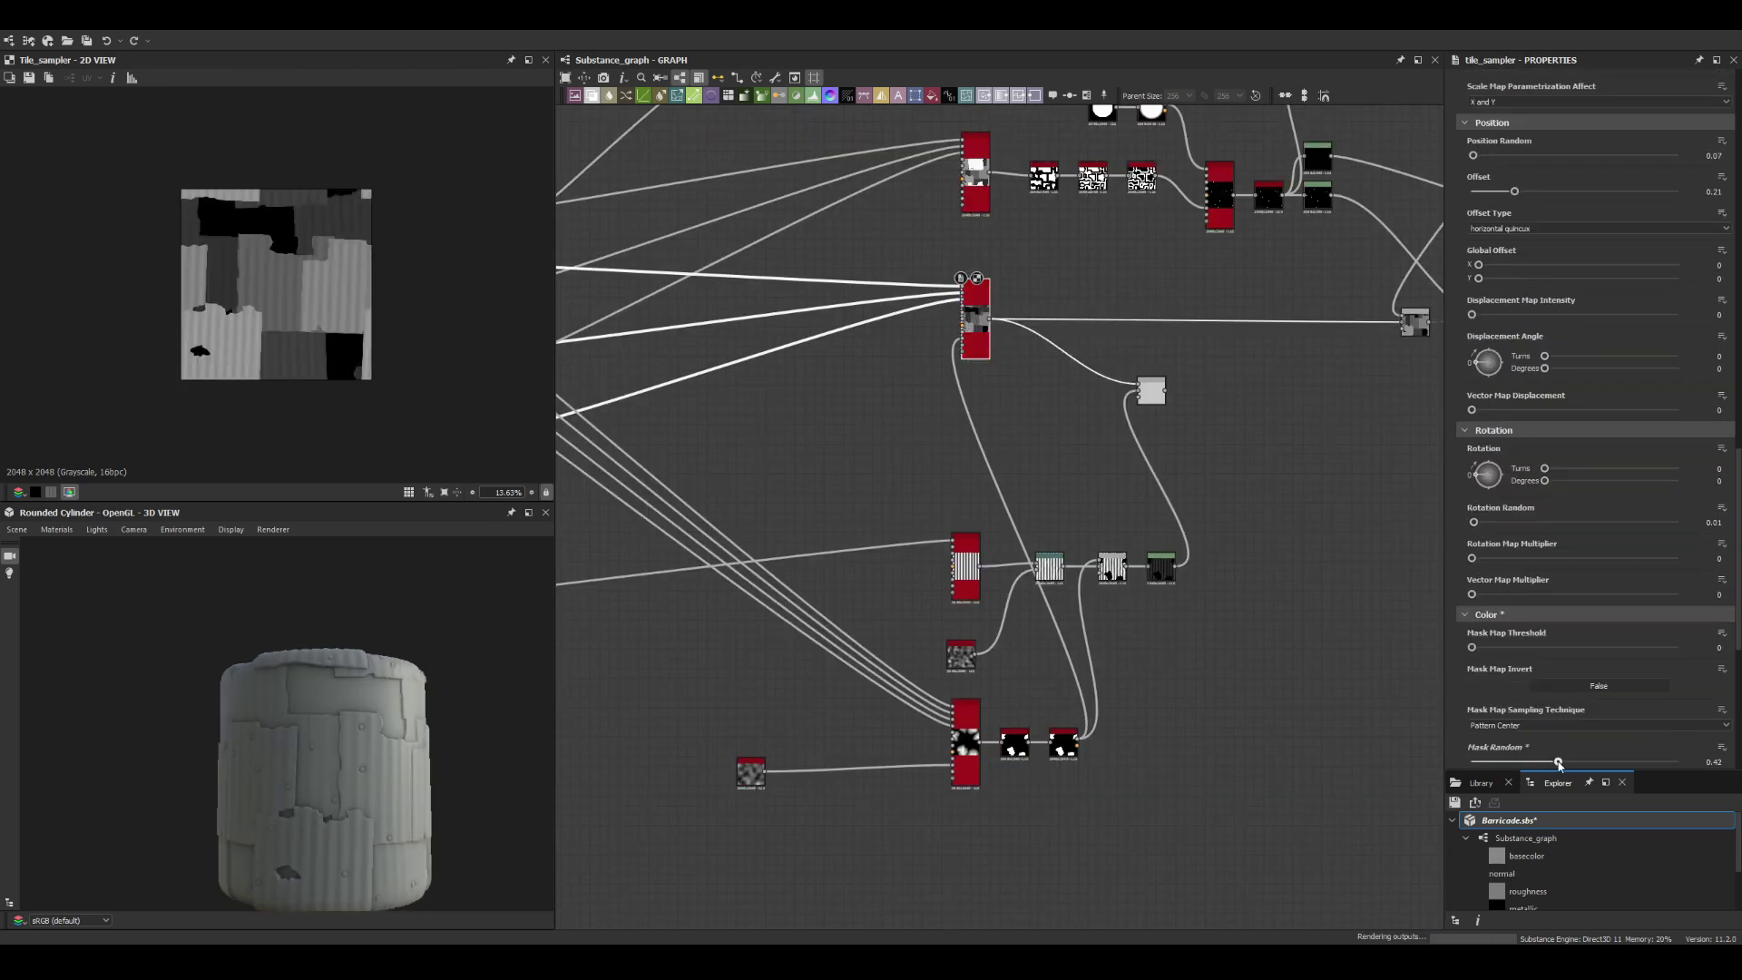
middle_drag(998, 454, 966, 631)
scroll(1699, 325, up, 2)
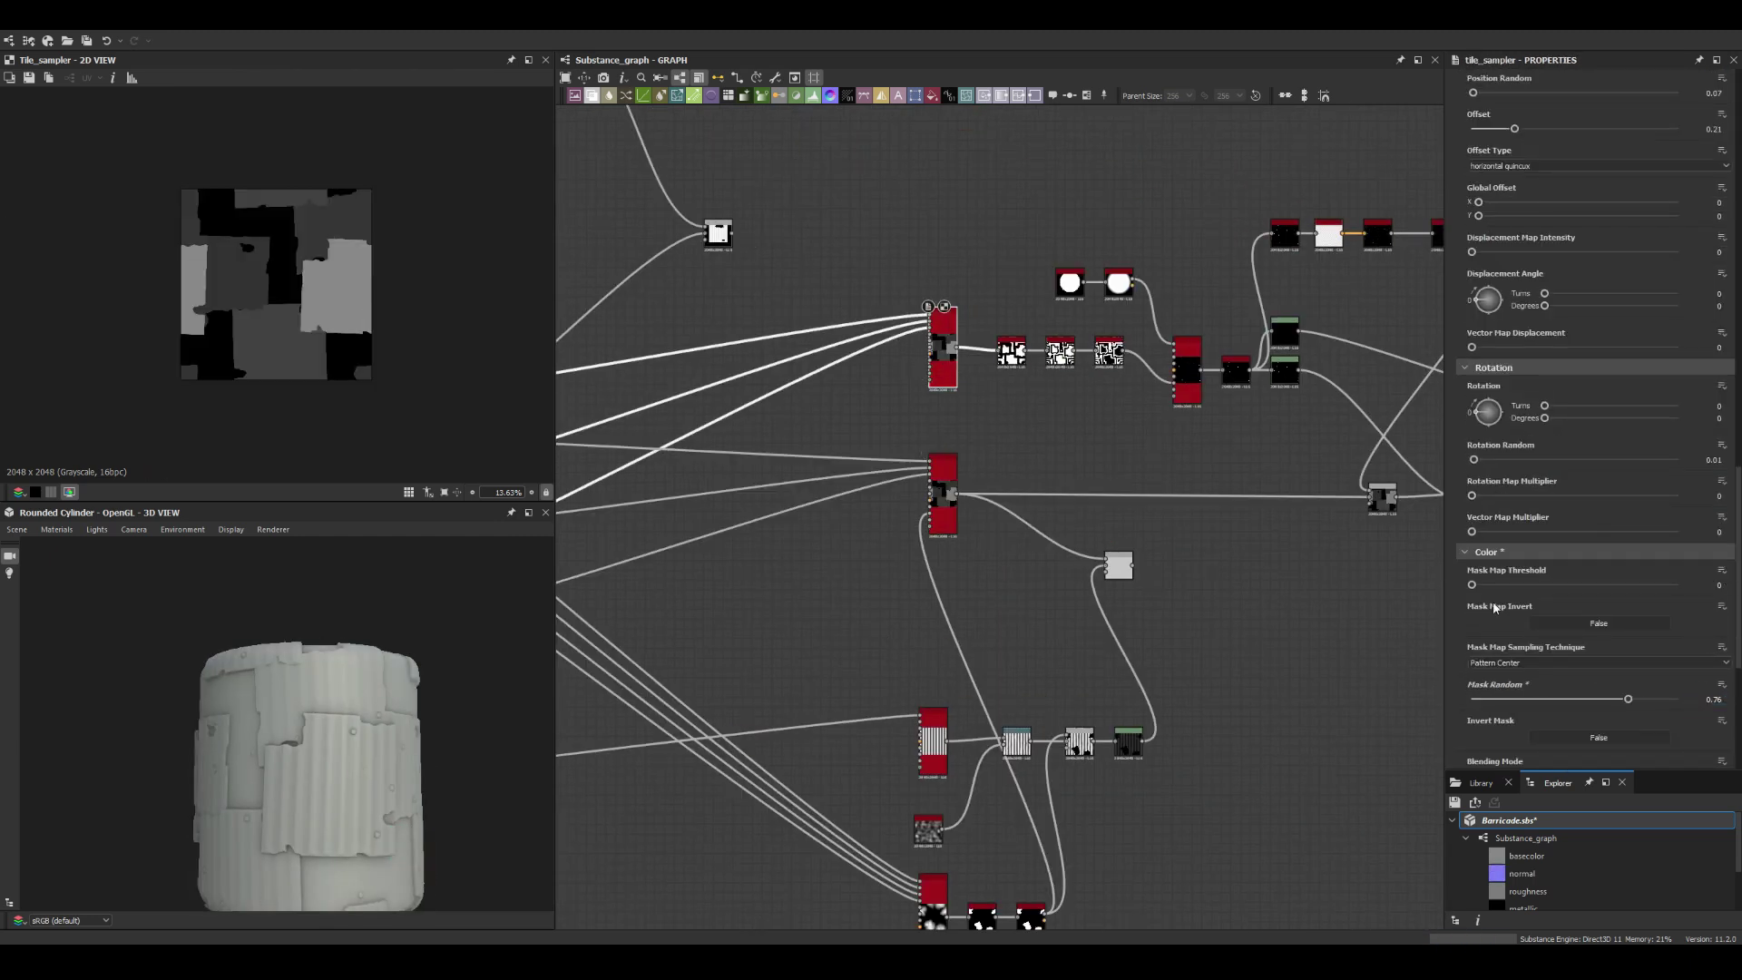
scroll(1123, 547, up, 2)
drag(853, 459, 907, 463)
click(871, 508)
scroll(1005, 442, up, 2)
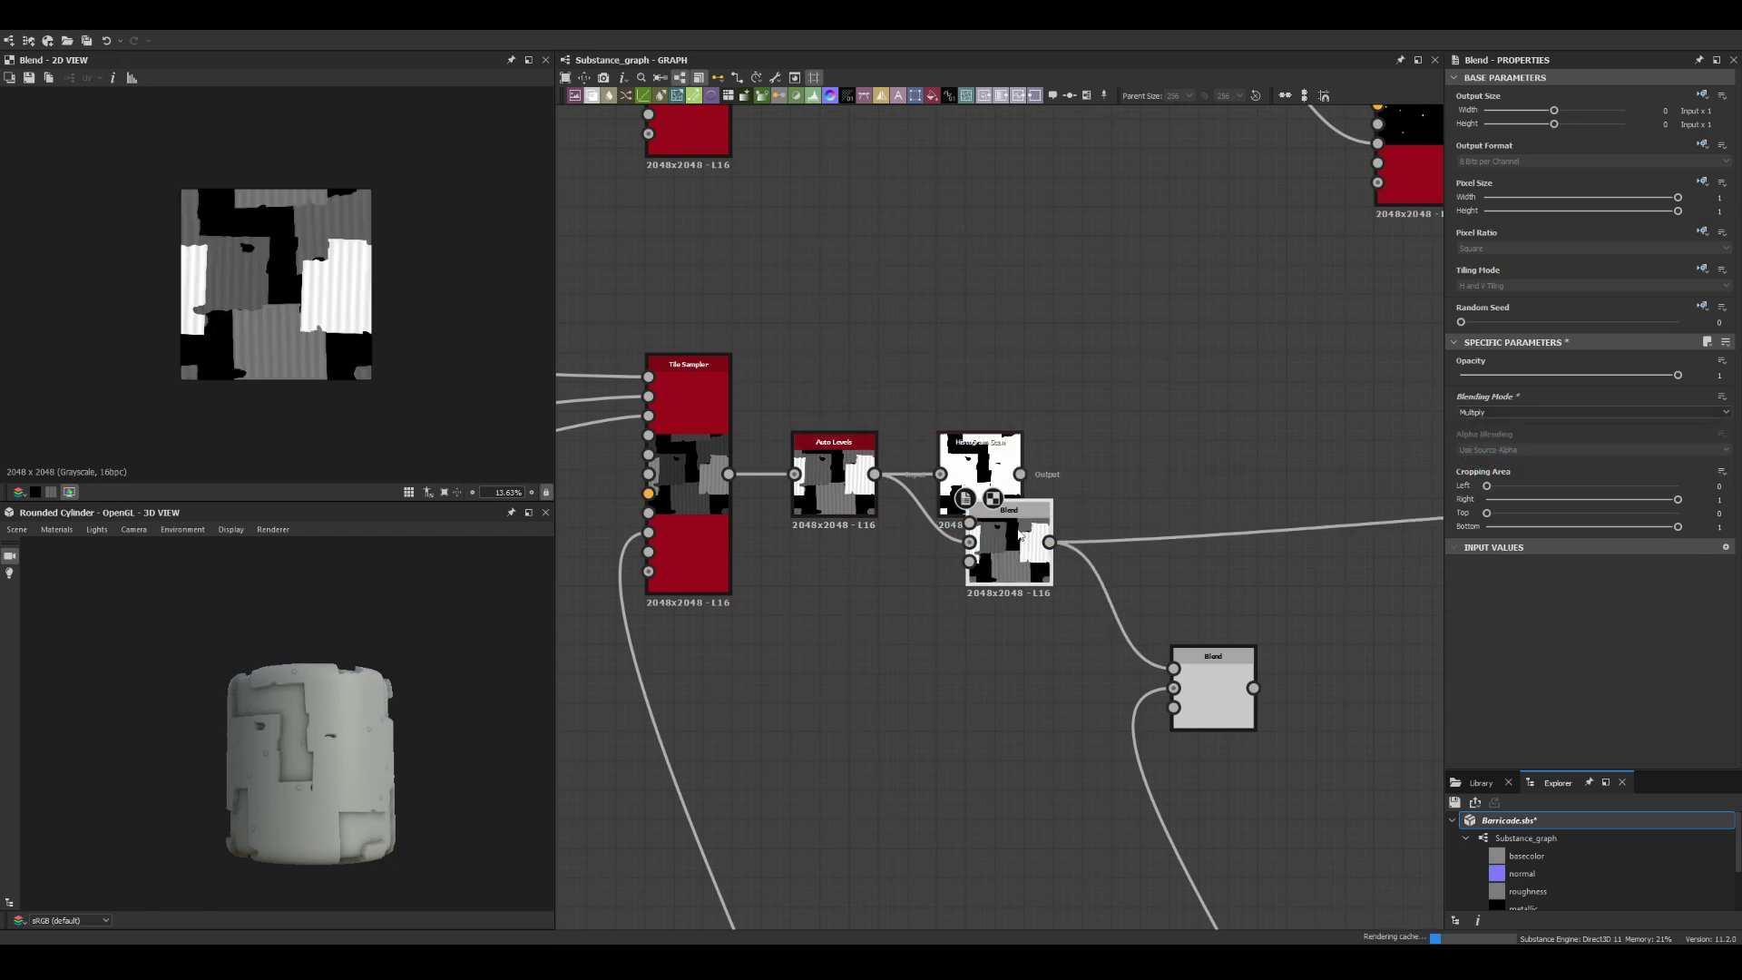
double_click(1216, 676)
scroll(997, 544, down, 3)
scroll(309, 726, up, 2)
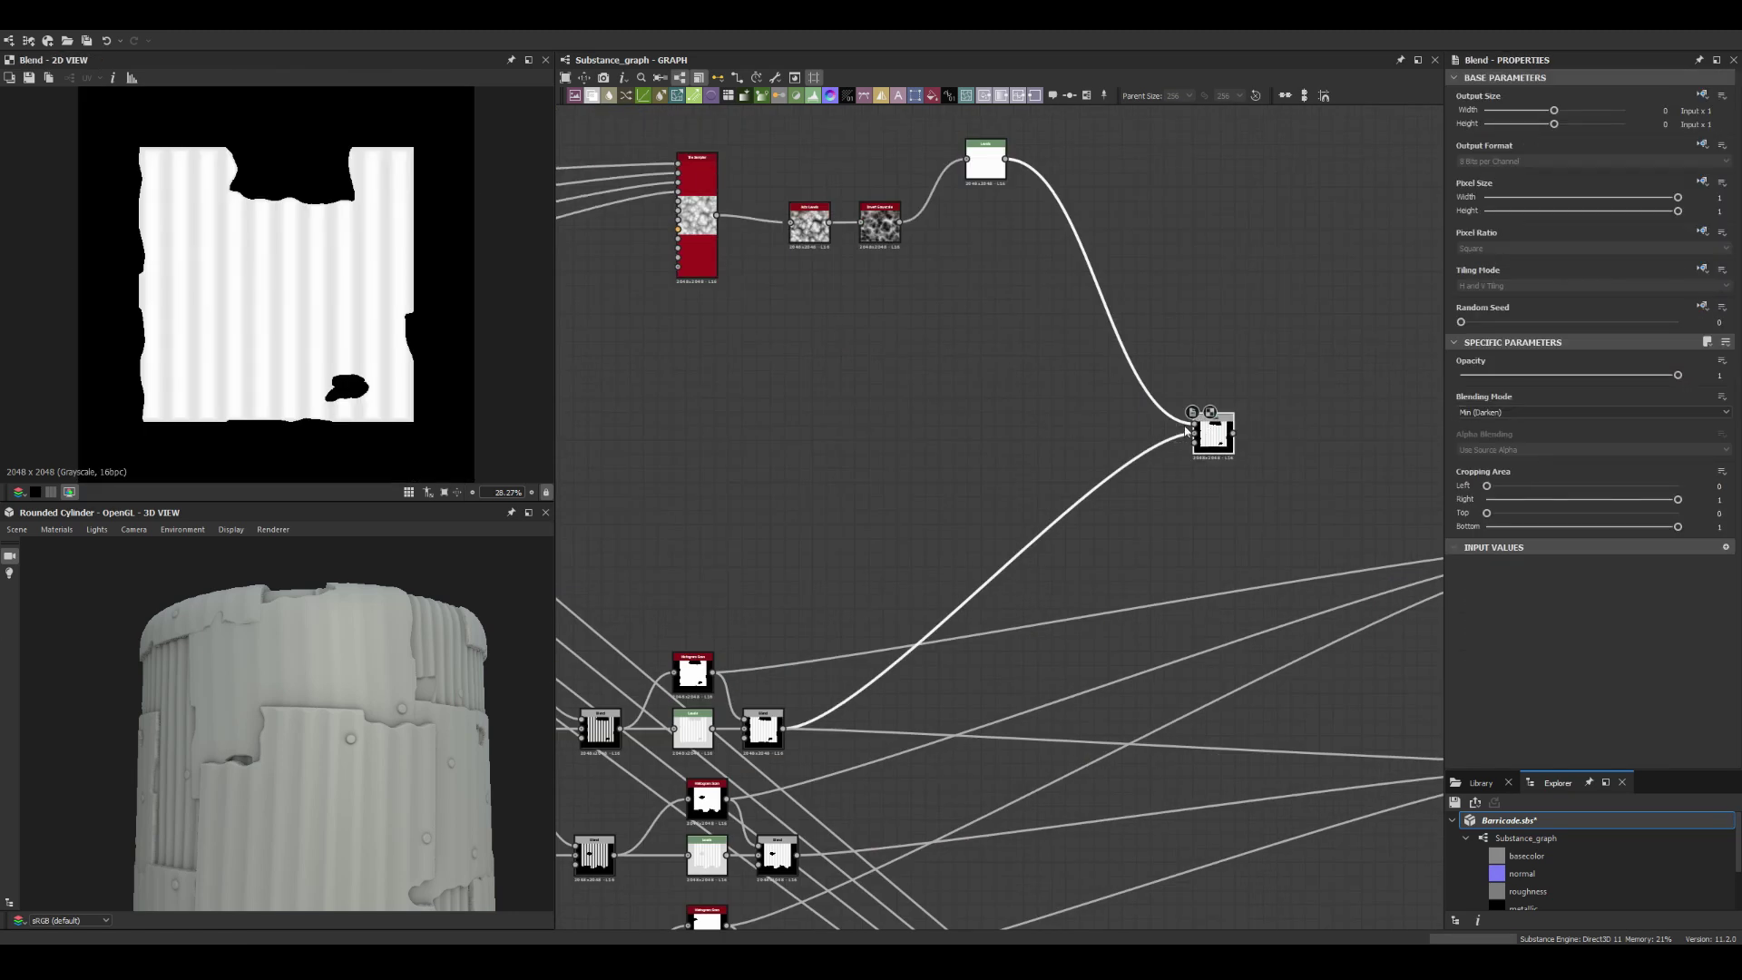
Step: Preview the rivet-dot Levels output and drag the Subtract Blend's opacity down, trying 0.18 and 0
double_click(983, 177)
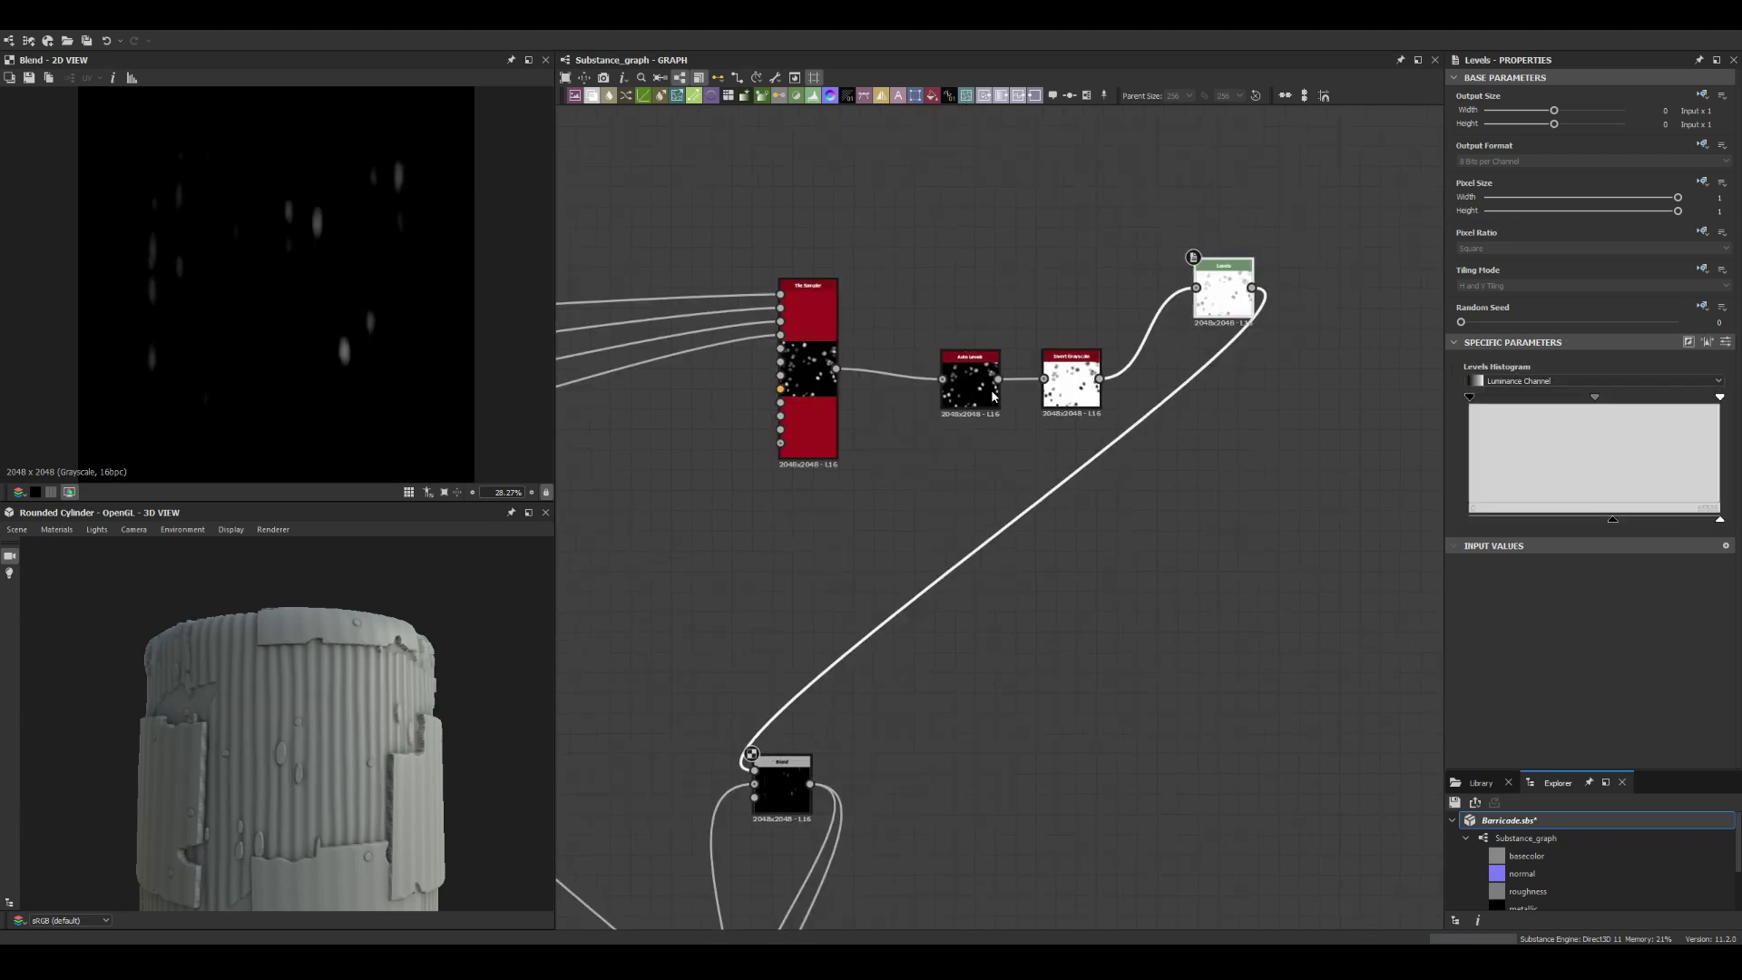
drag(1678, 375, 1498, 378)
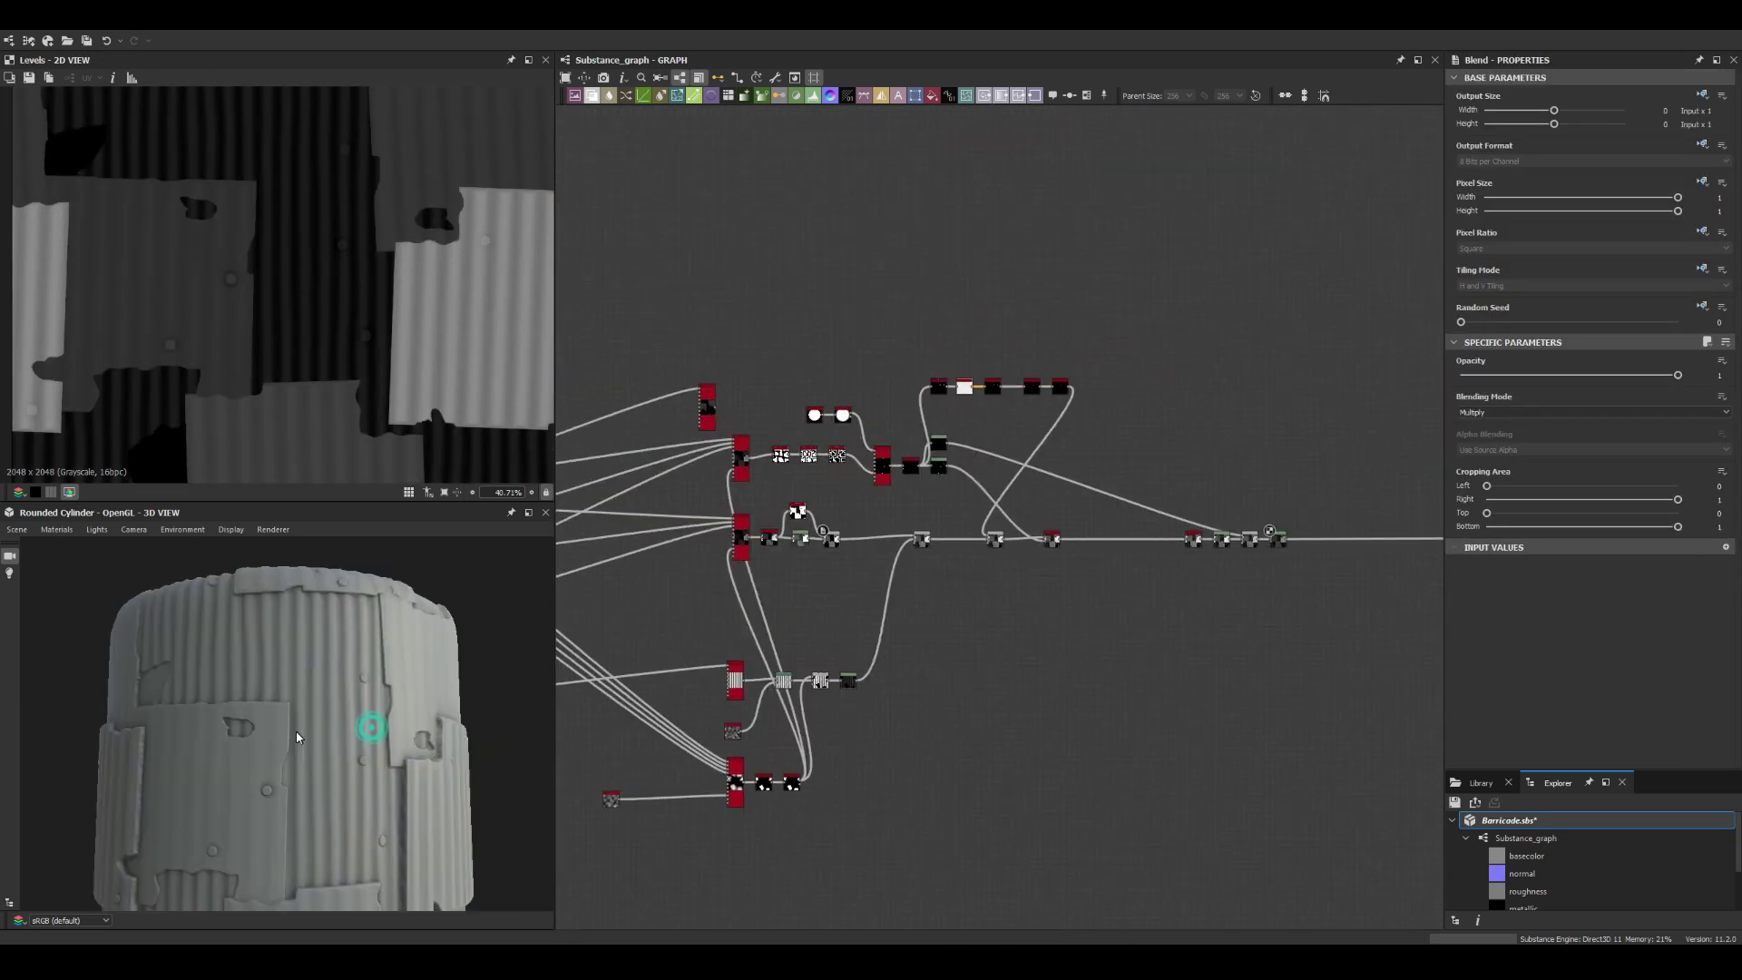
drag(1677, 374, 1450, 378)
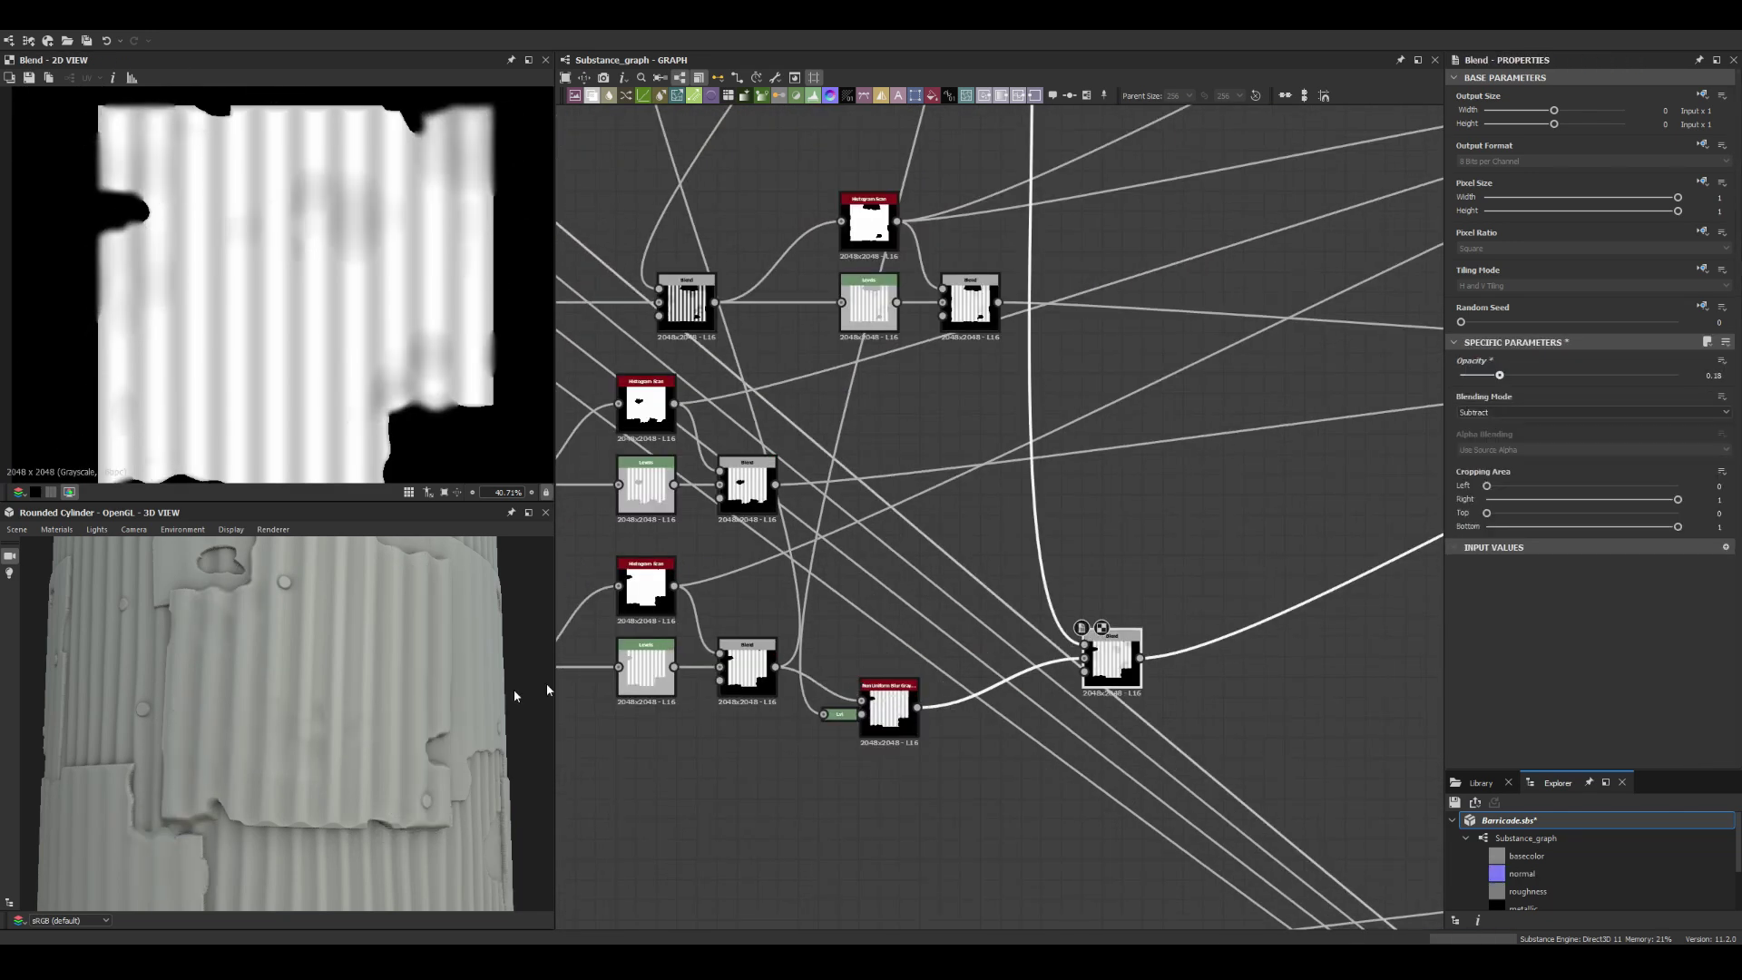
Step: Move the Non Uniform Blur and Warp nodes into the first sheet branch
scroll(894, 497, down, 3)
scroll(1005, 317, up, 3)
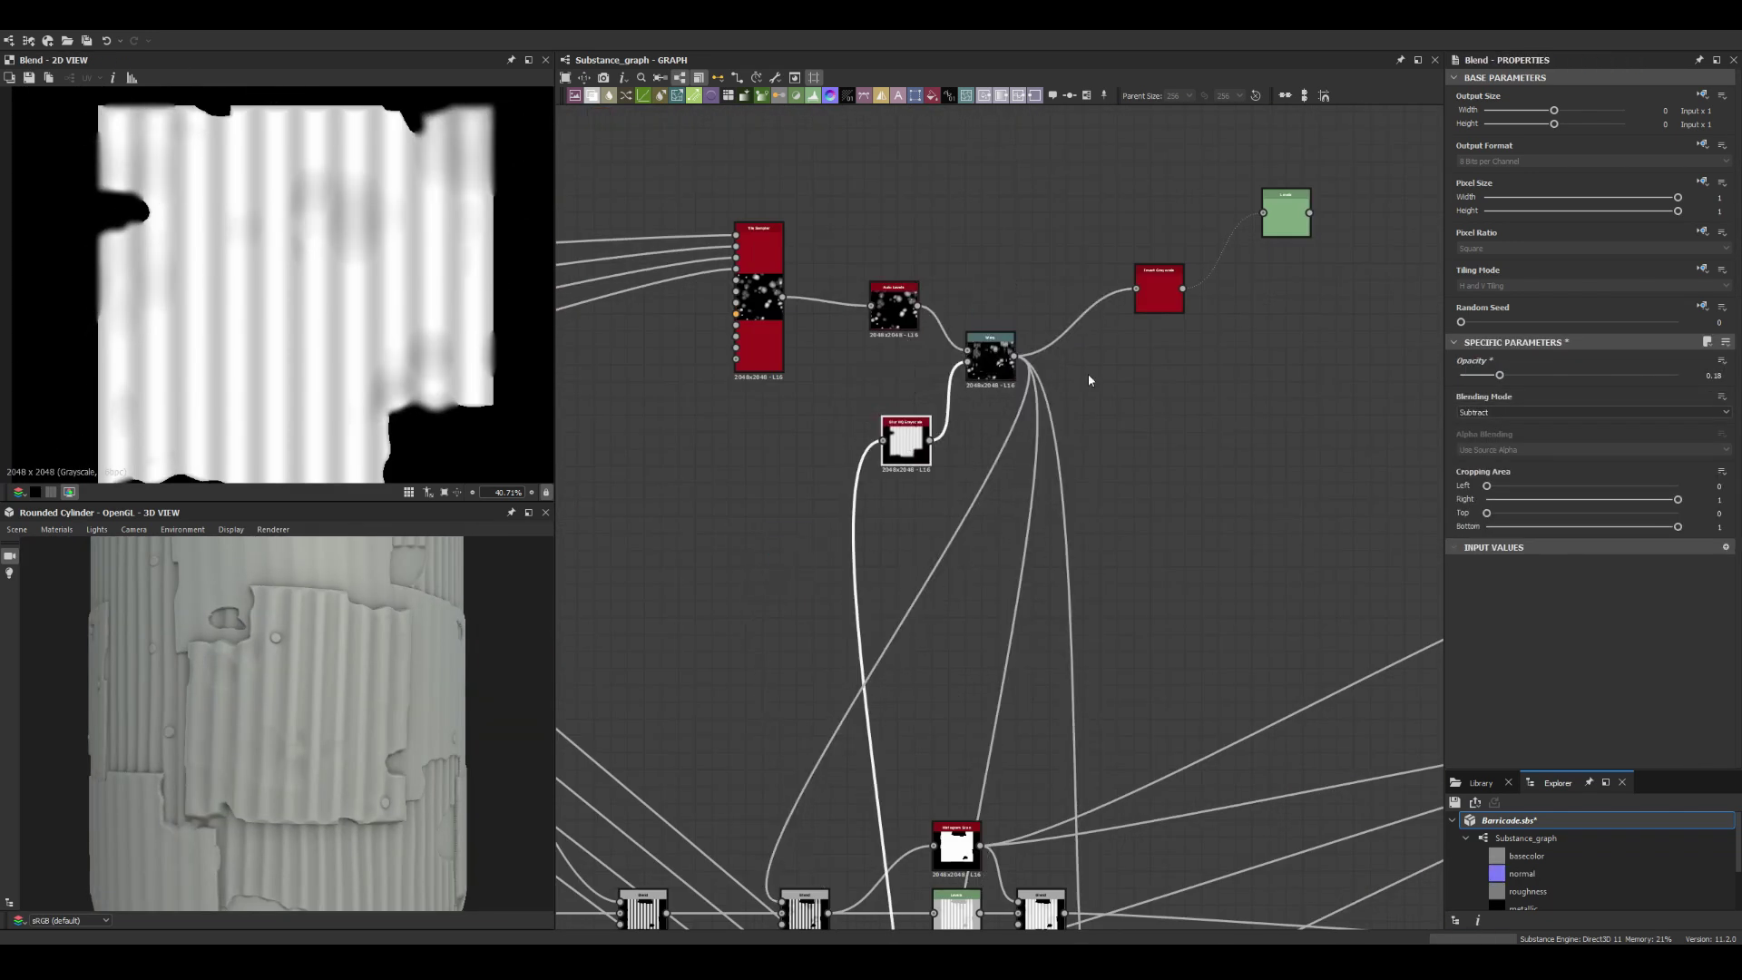
scroll(1089, 379, down, 3)
scroll(1089, 686, up, 3)
middle_drag(894, 815, 931, 814)
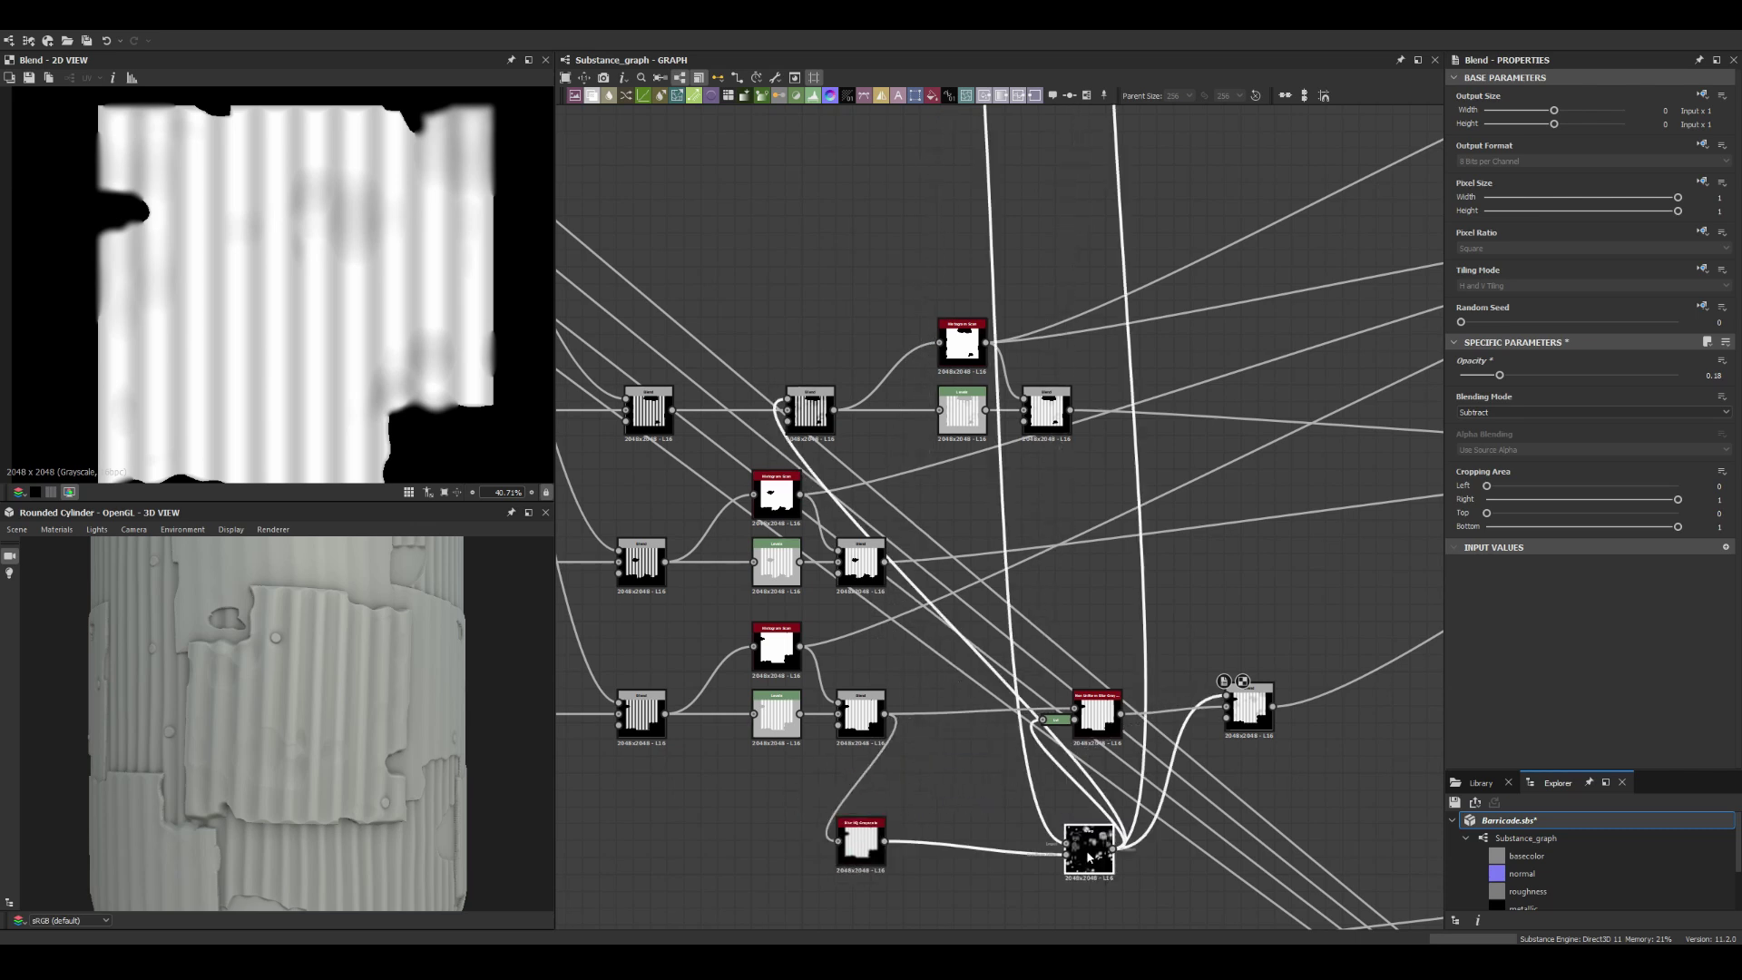
drag(1089, 854, 1050, 603)
scroll(1050, 603, down, 3)
scroll(1050, 603, up, 3)
Step: Place the copied blur and warp nodes on the other sheet rows and preview the Tile Sampler
drag(1119, 661, 970, 511)
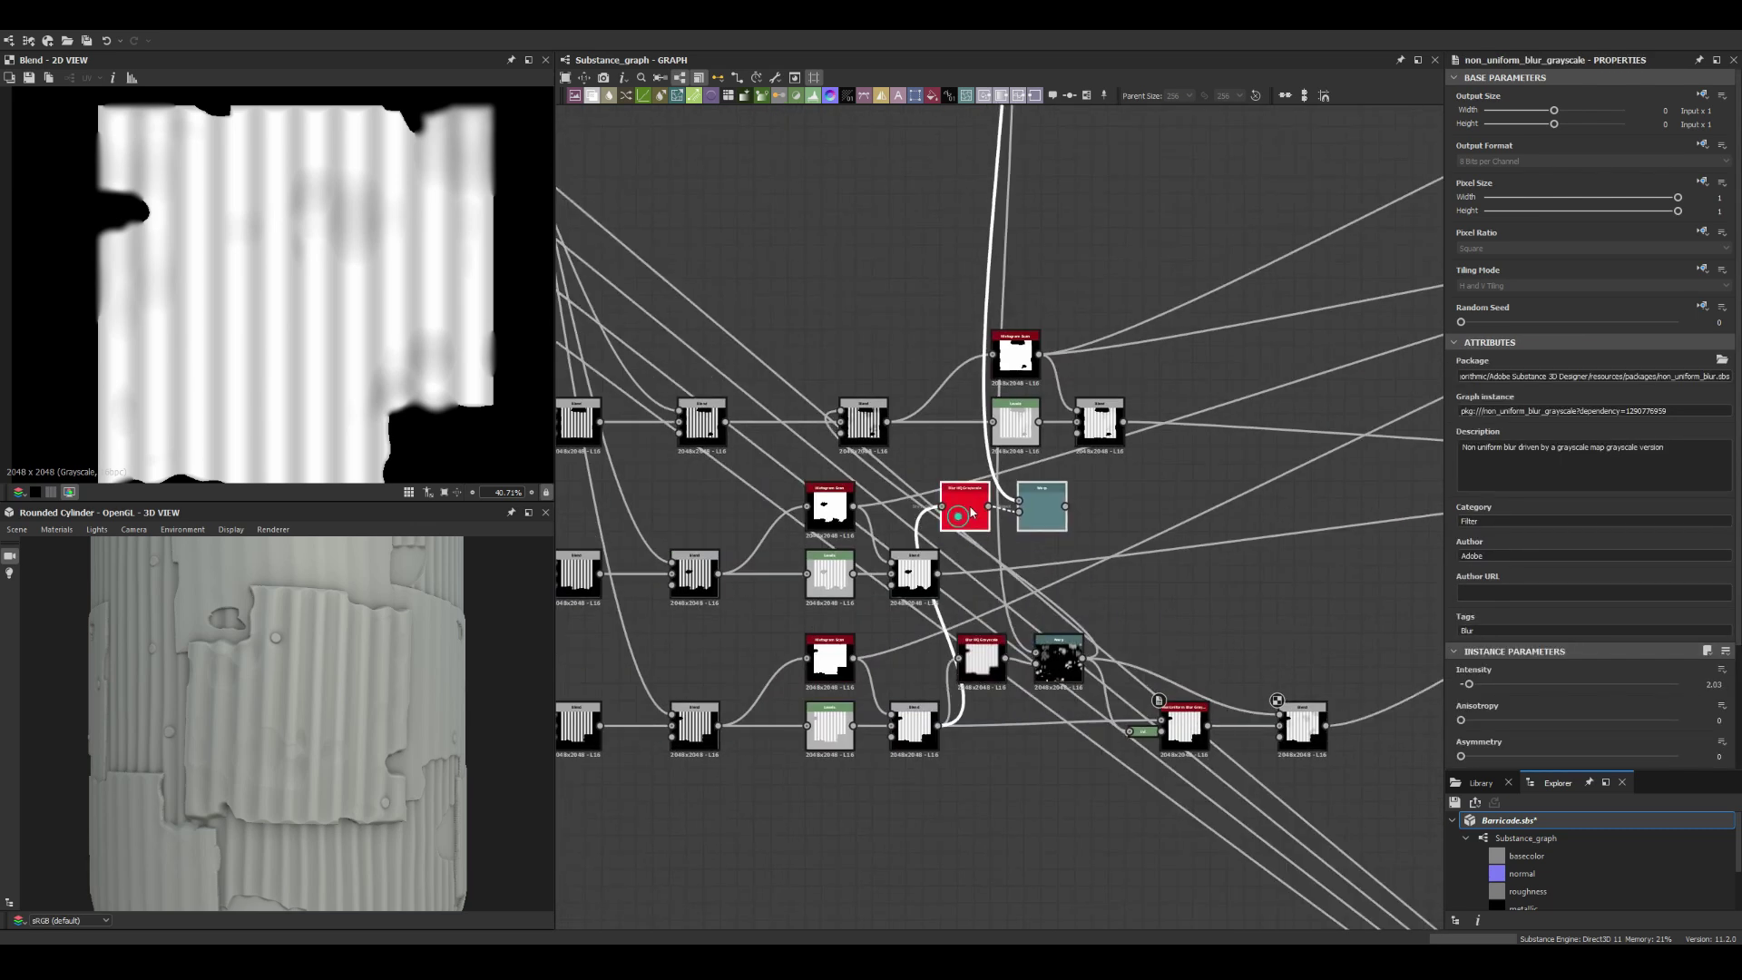
middle_drag(970, 511, 887, 509)
drag(1255, 659, 1051, 760)
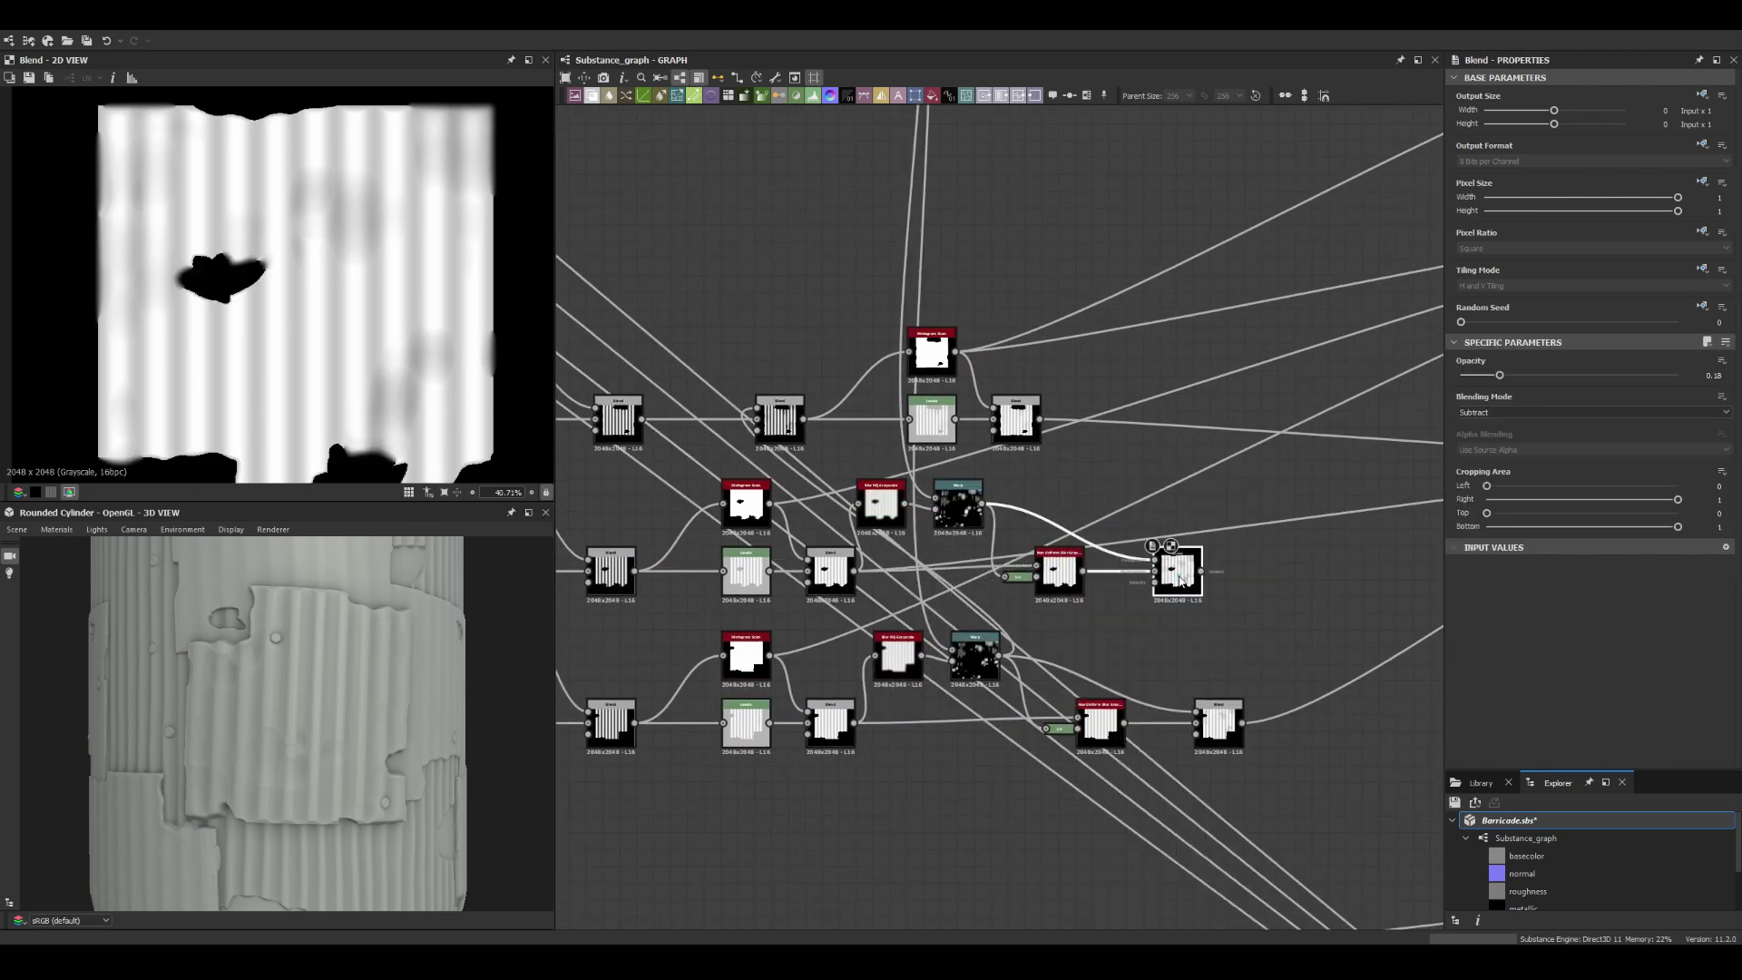
scroll(365, 746, up, 3)
scroll(1063, 561, down, 4)
scroll(1064, 562, up, 2)
scroll(1063, 562, up, 1)
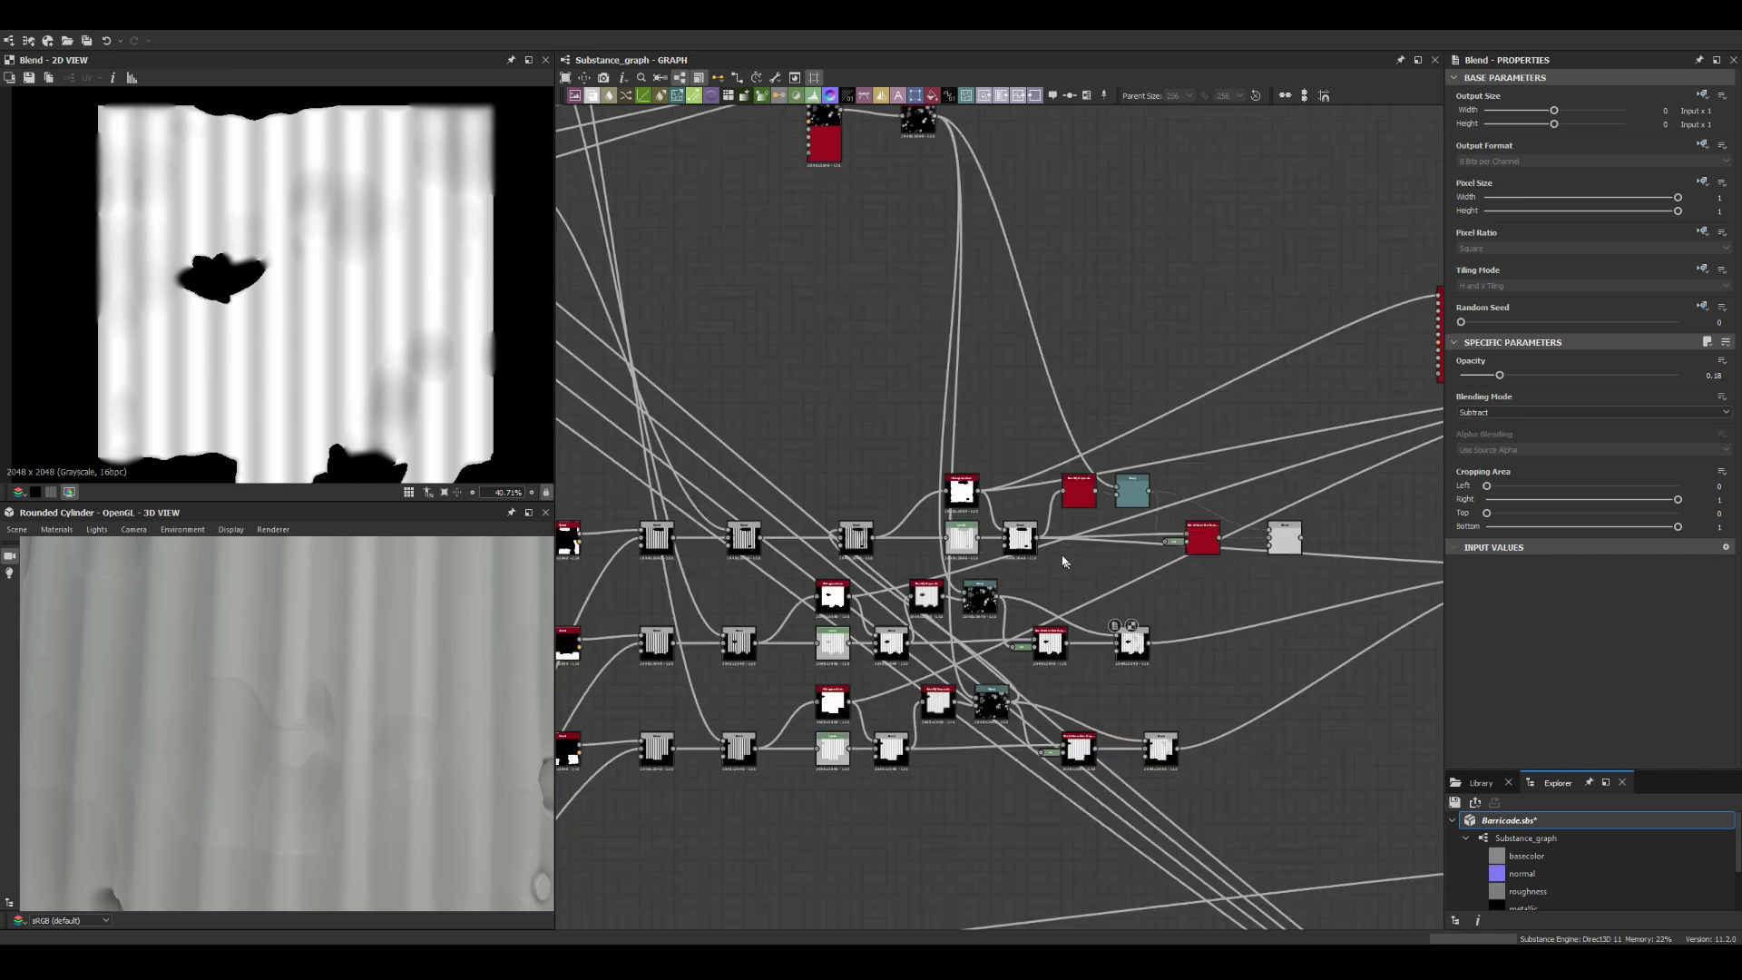
scroll(1077, 555, down, 3)
double_click(1007, 434)
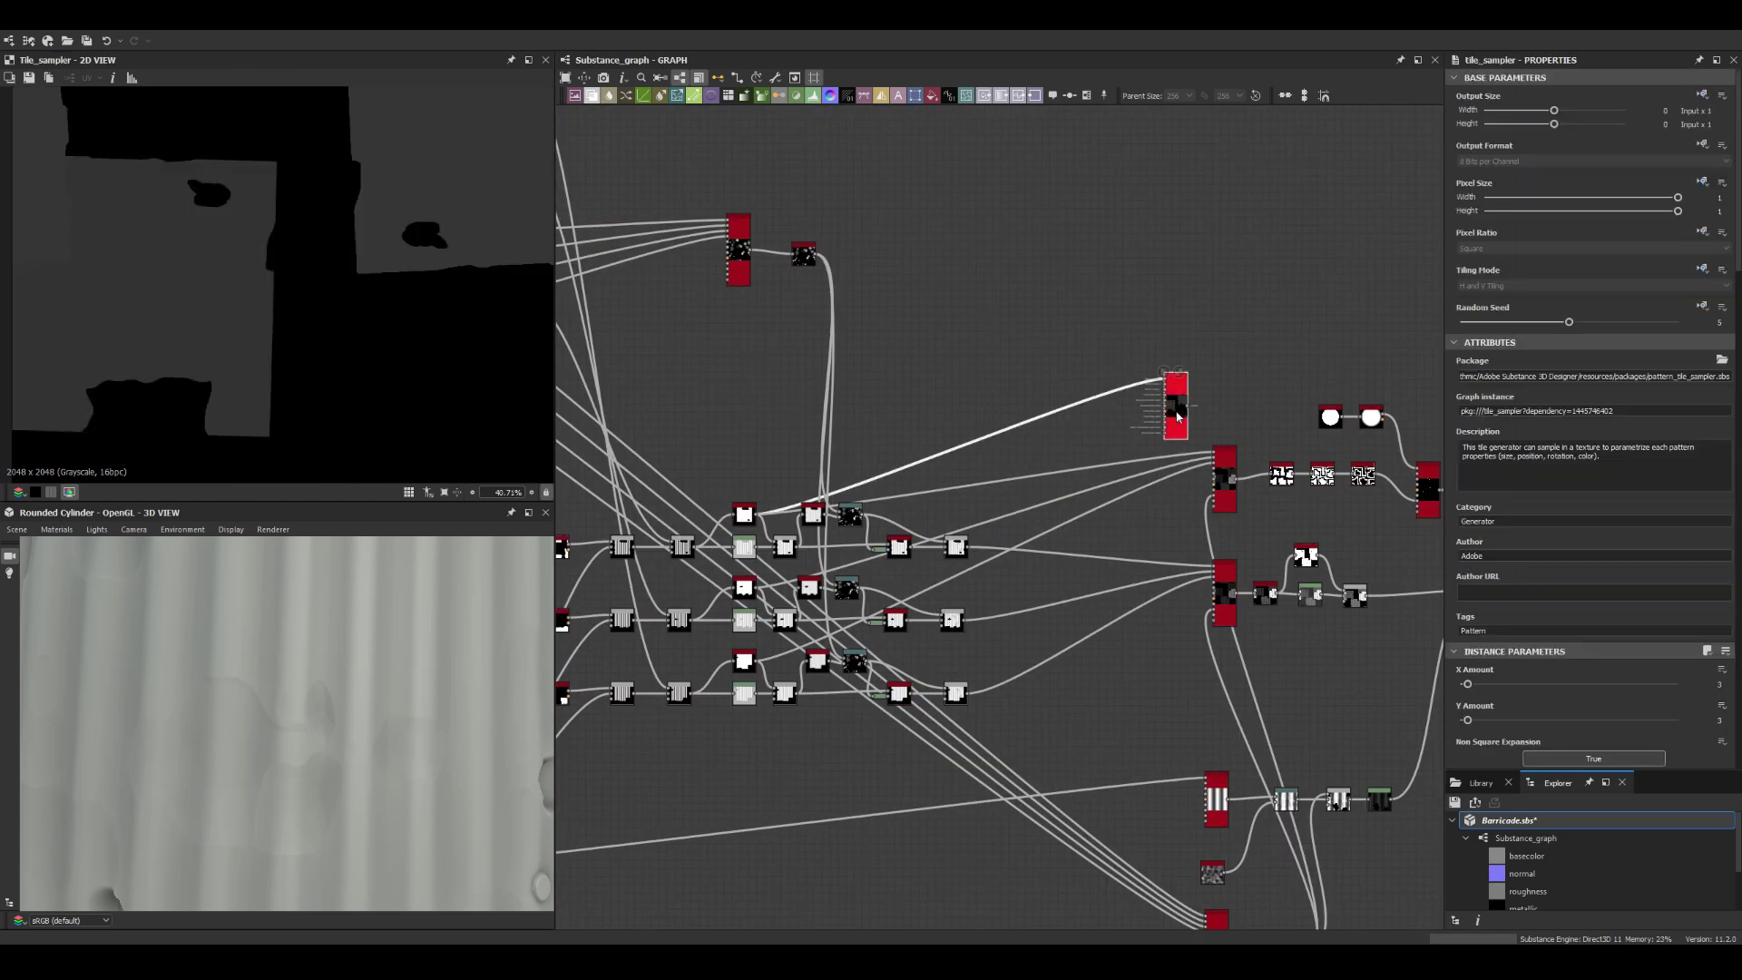
Step: Add a Shape node followed by a Bevel node for the plank bar
scroll(1142, 548, up, 3)
scroll(1142, 548, down, 5)
key(space)
text(shape)
key(Return)
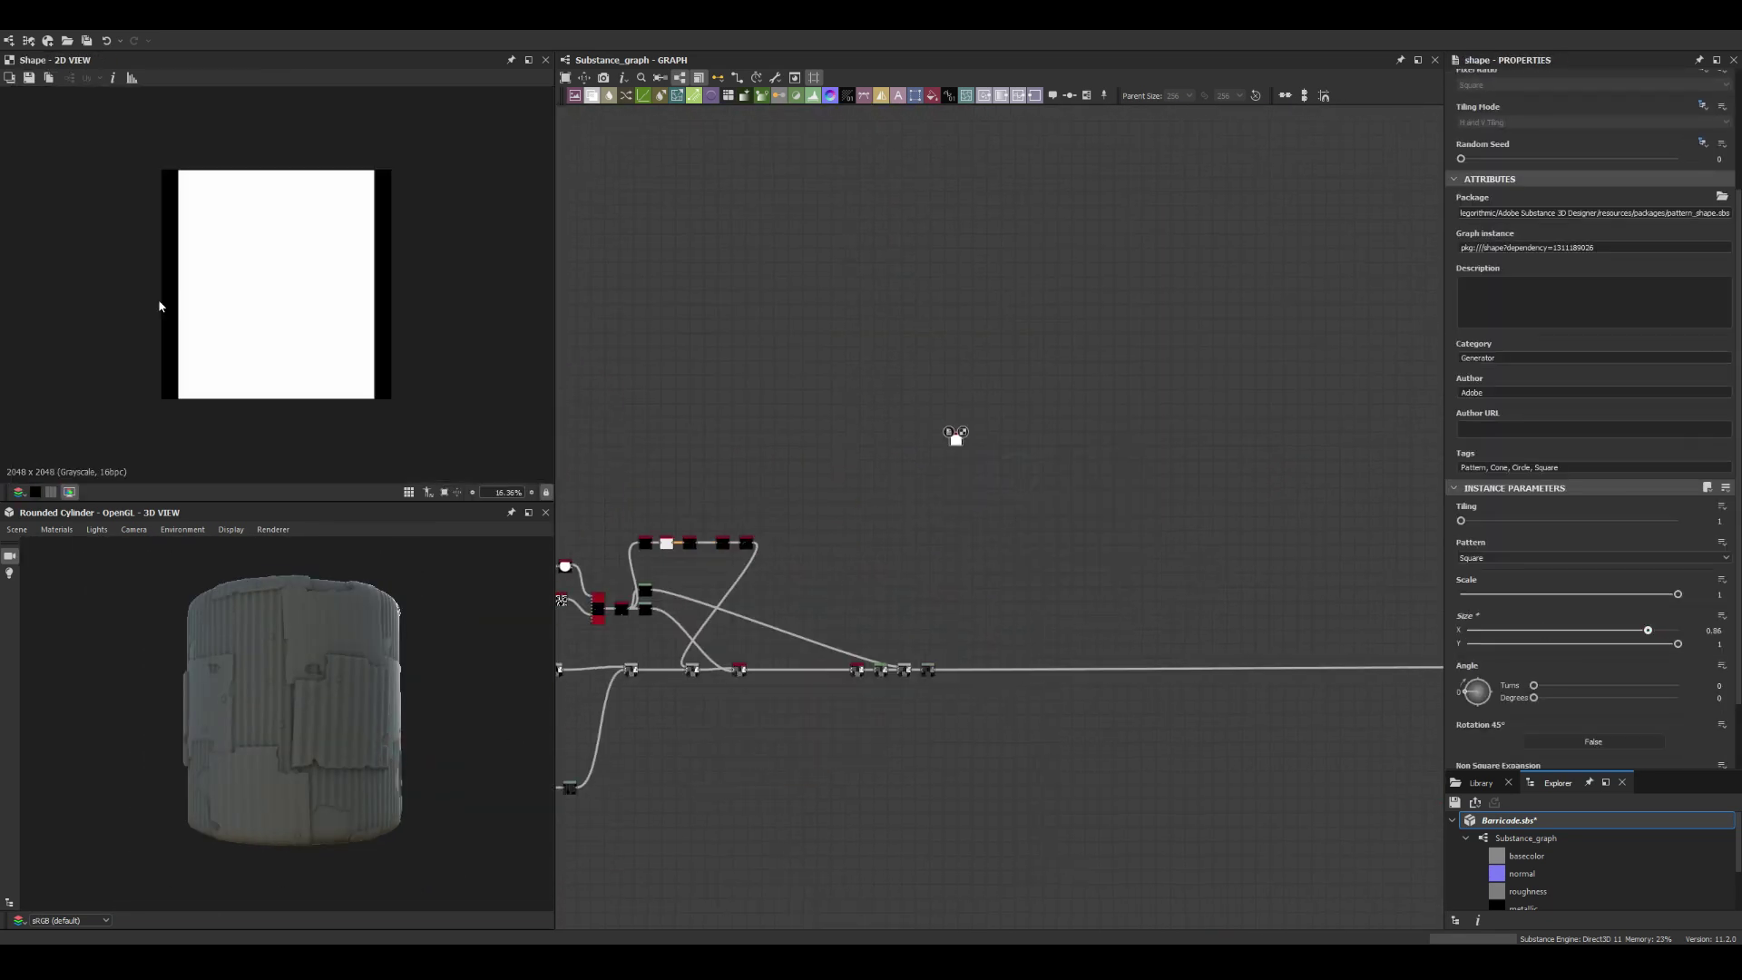
drag(1035, 447, 1174, 451)
text(bevel)
key(Return)
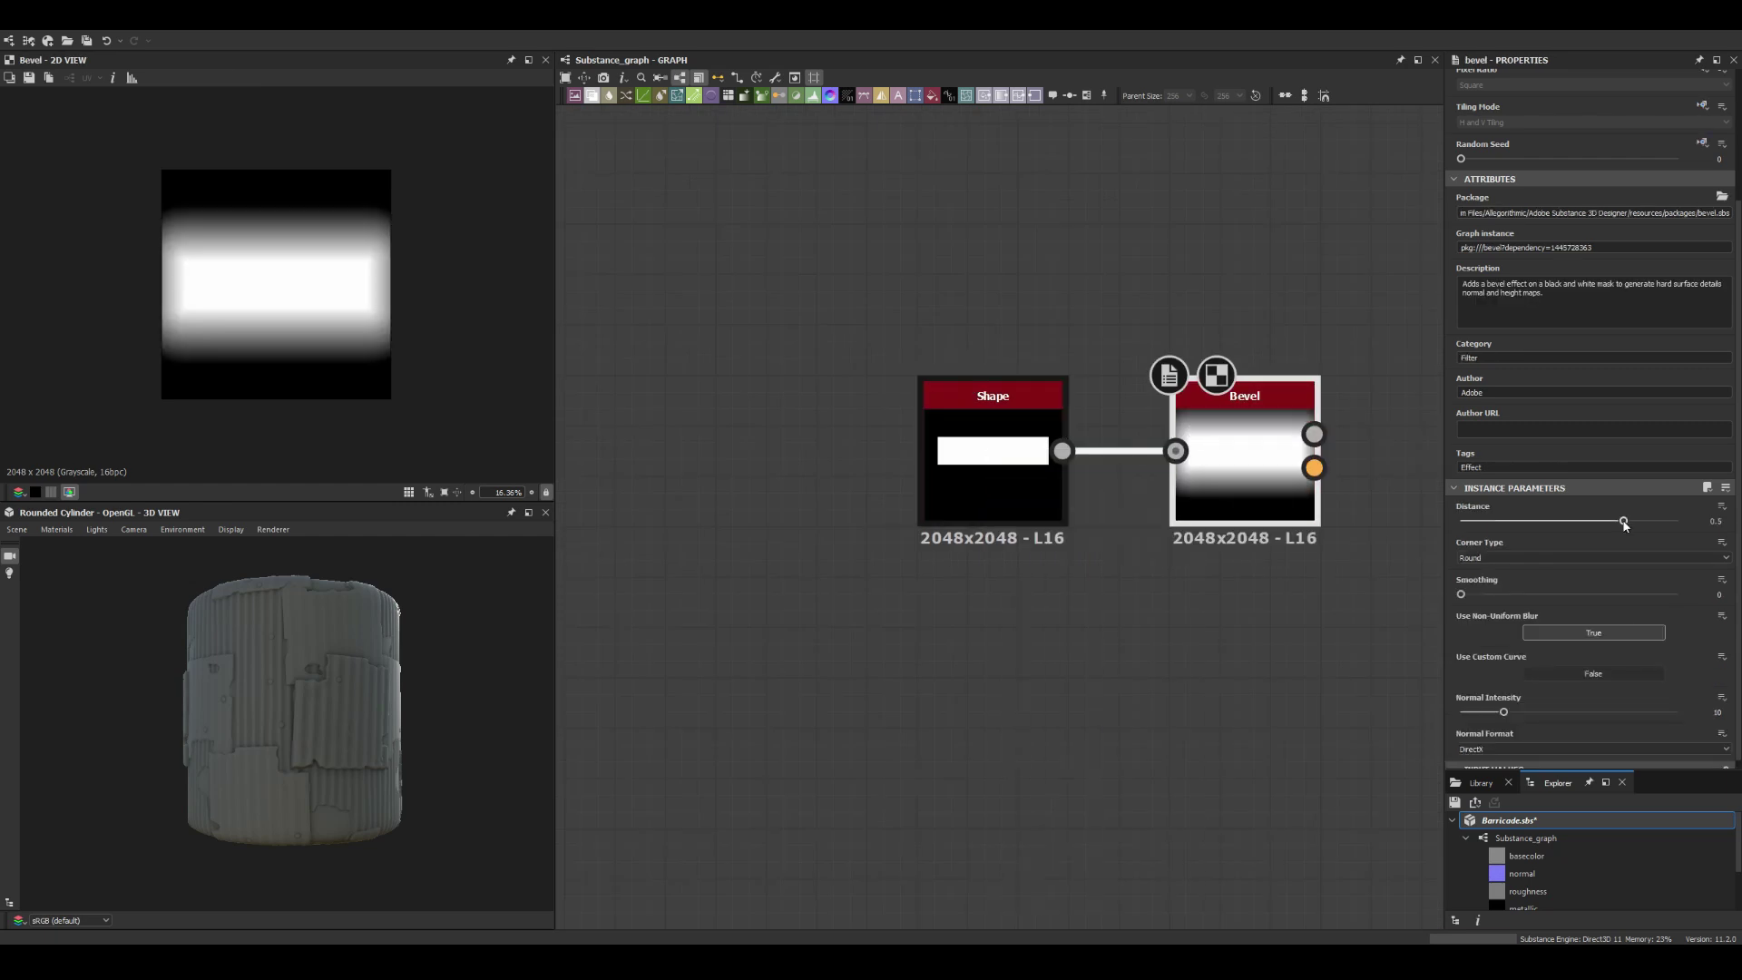
Step: Add a Curve node after the Bevel
scroll(280, 358, up, 3)
key(space)
text(curv)
key(Return)
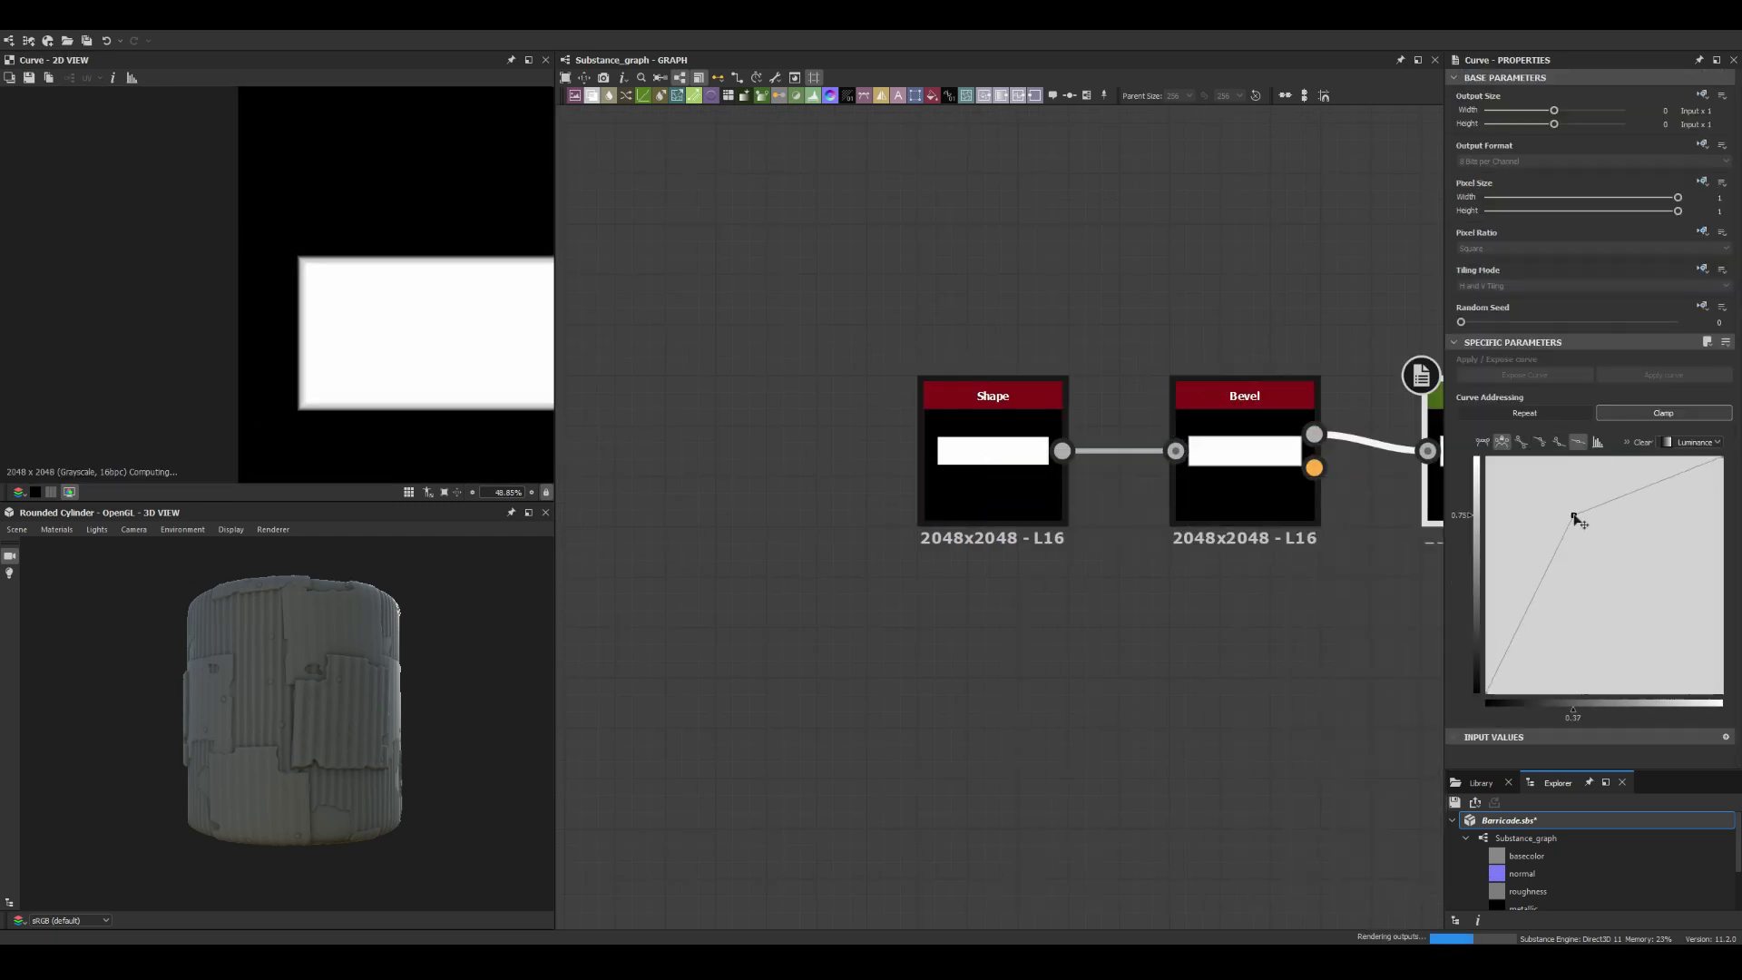
scroll(1039, 505, down, 3)
scroll(1038, 506, up, 2)
scroll(269, 759, up, 3)
scroll(268, 759, up, 2)
scroll(862, 595, down, 2)
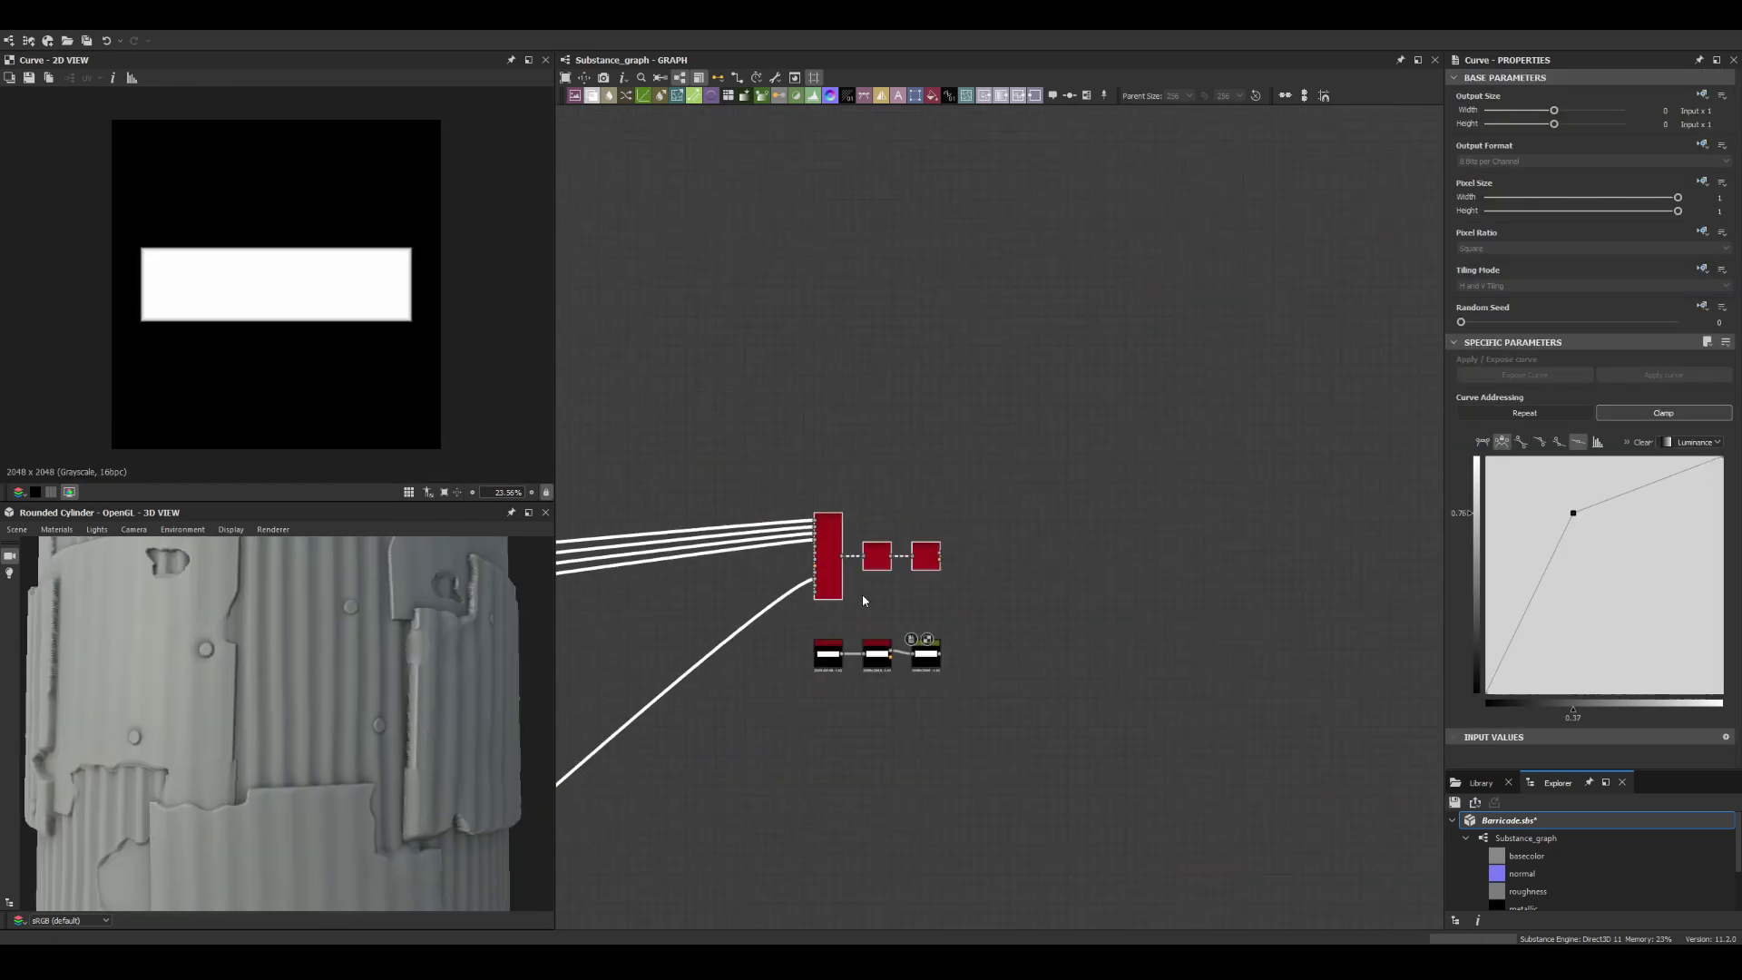
Step: Wire the Shape–Bevel chain into the Tile Sampler with an Invert, and set tile size X
click(927, 549)
mouse_move(749, 594)
mouse_down()
mouse_move(766, 544)
mouse_move(1005, 515)
mouse_move(1179, 675)
mouse_up()
click(798, 563)
click(689, 610)
scroll(1537, 602, down, 10)
click(1599, 348)
scroll(658, 620, up, 2)
Step: Insert a Transformation 2D and Blend into the plank chain and check the blended result
key(space)
click(816, 590)
click(1212, 676)
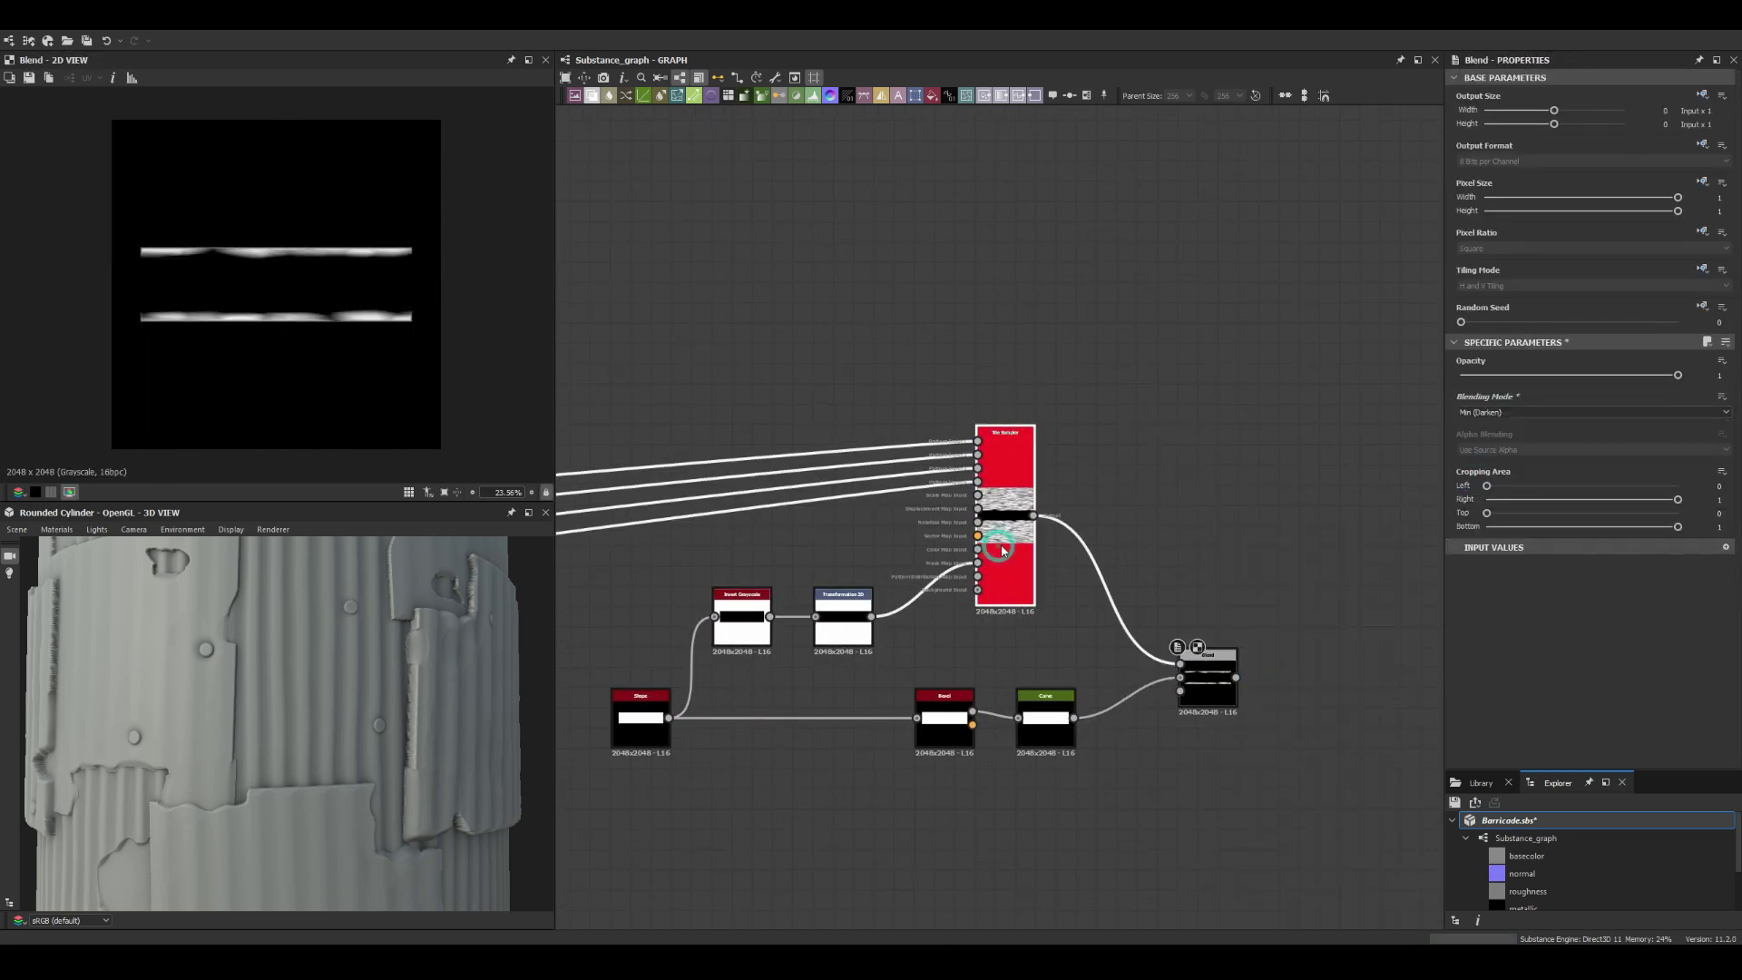
scroll(1587, 545, down, 5)
drag(1678, 352, 1524, 350)
click(1207, 505)
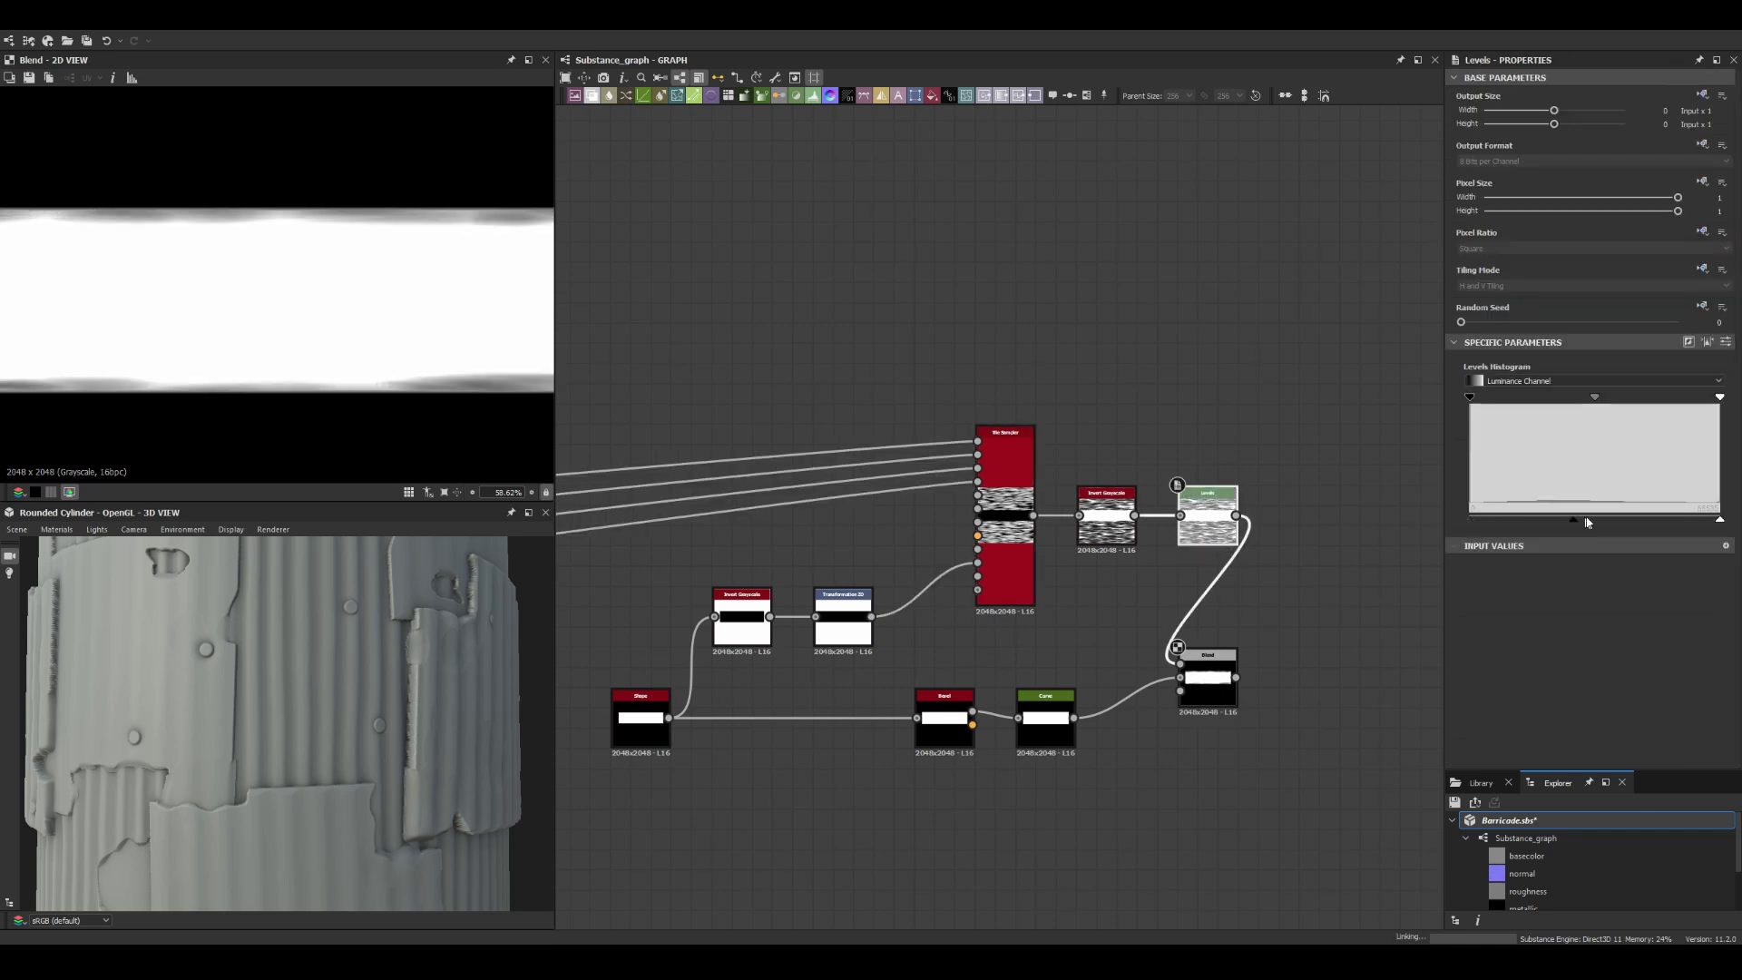
scroll(1081, 226, down, 3)
click(1125, 404)
scroll(1138, 386, up, 3)
Step: Raise the Tile Sampler's Size Random to about 0.45 for randomly sized streaks
double_click(957, 281)
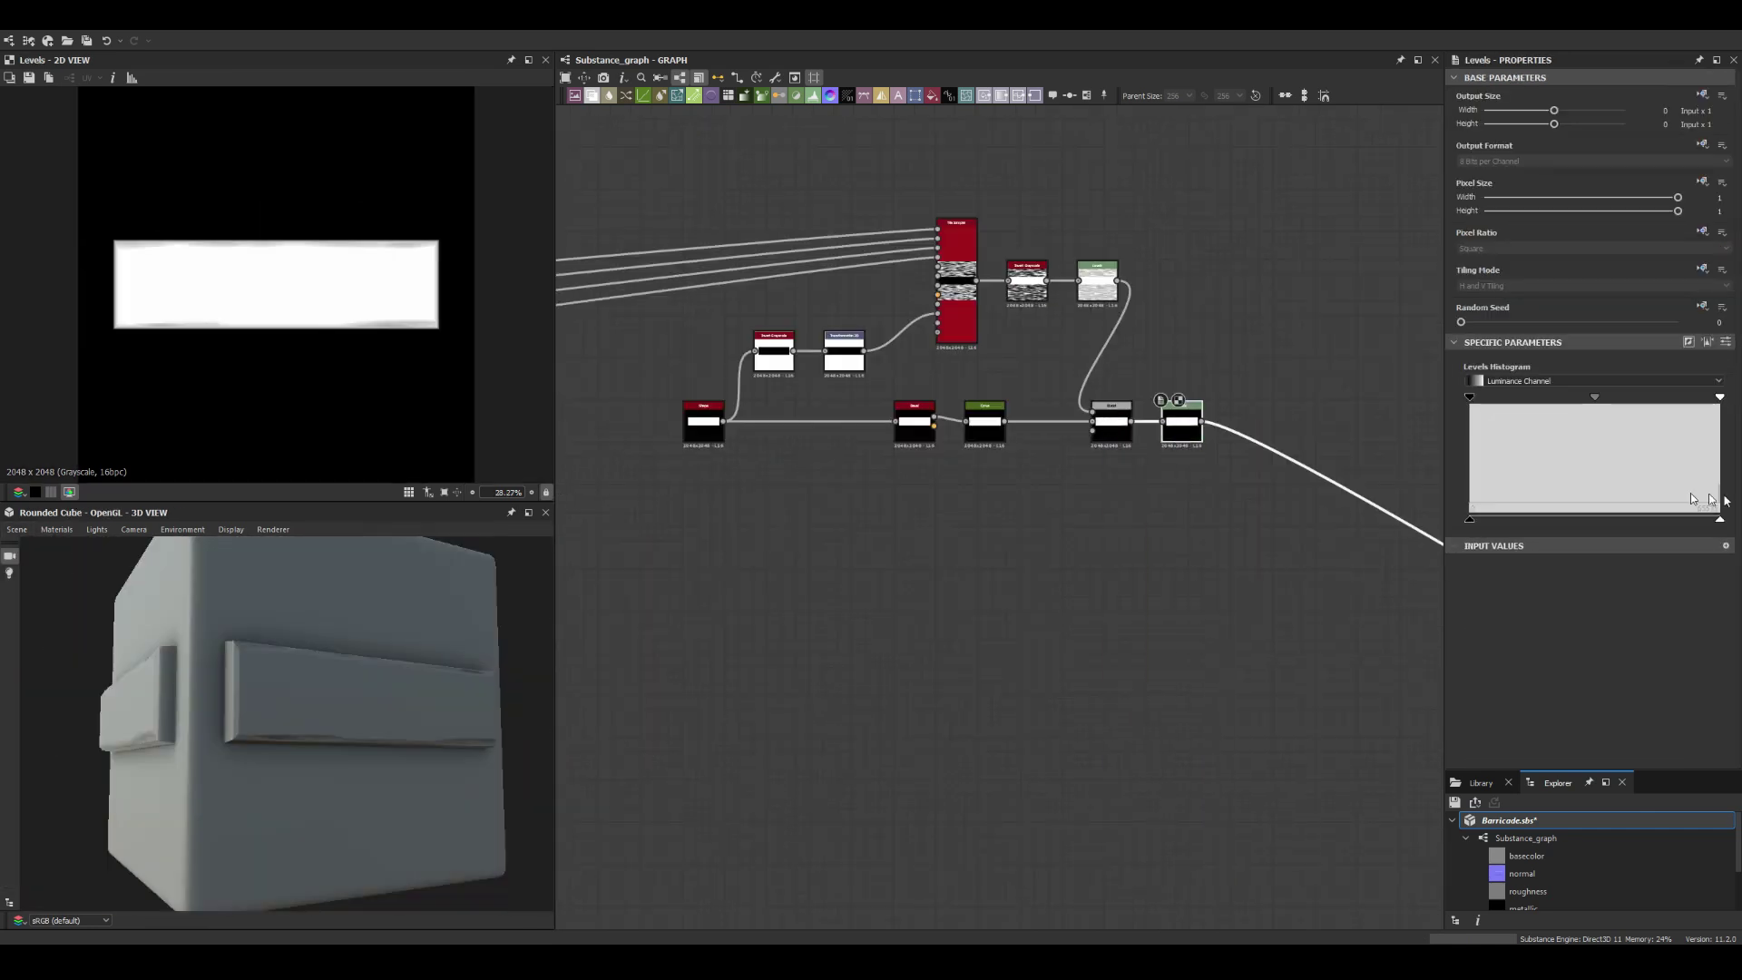
click(989, 418)
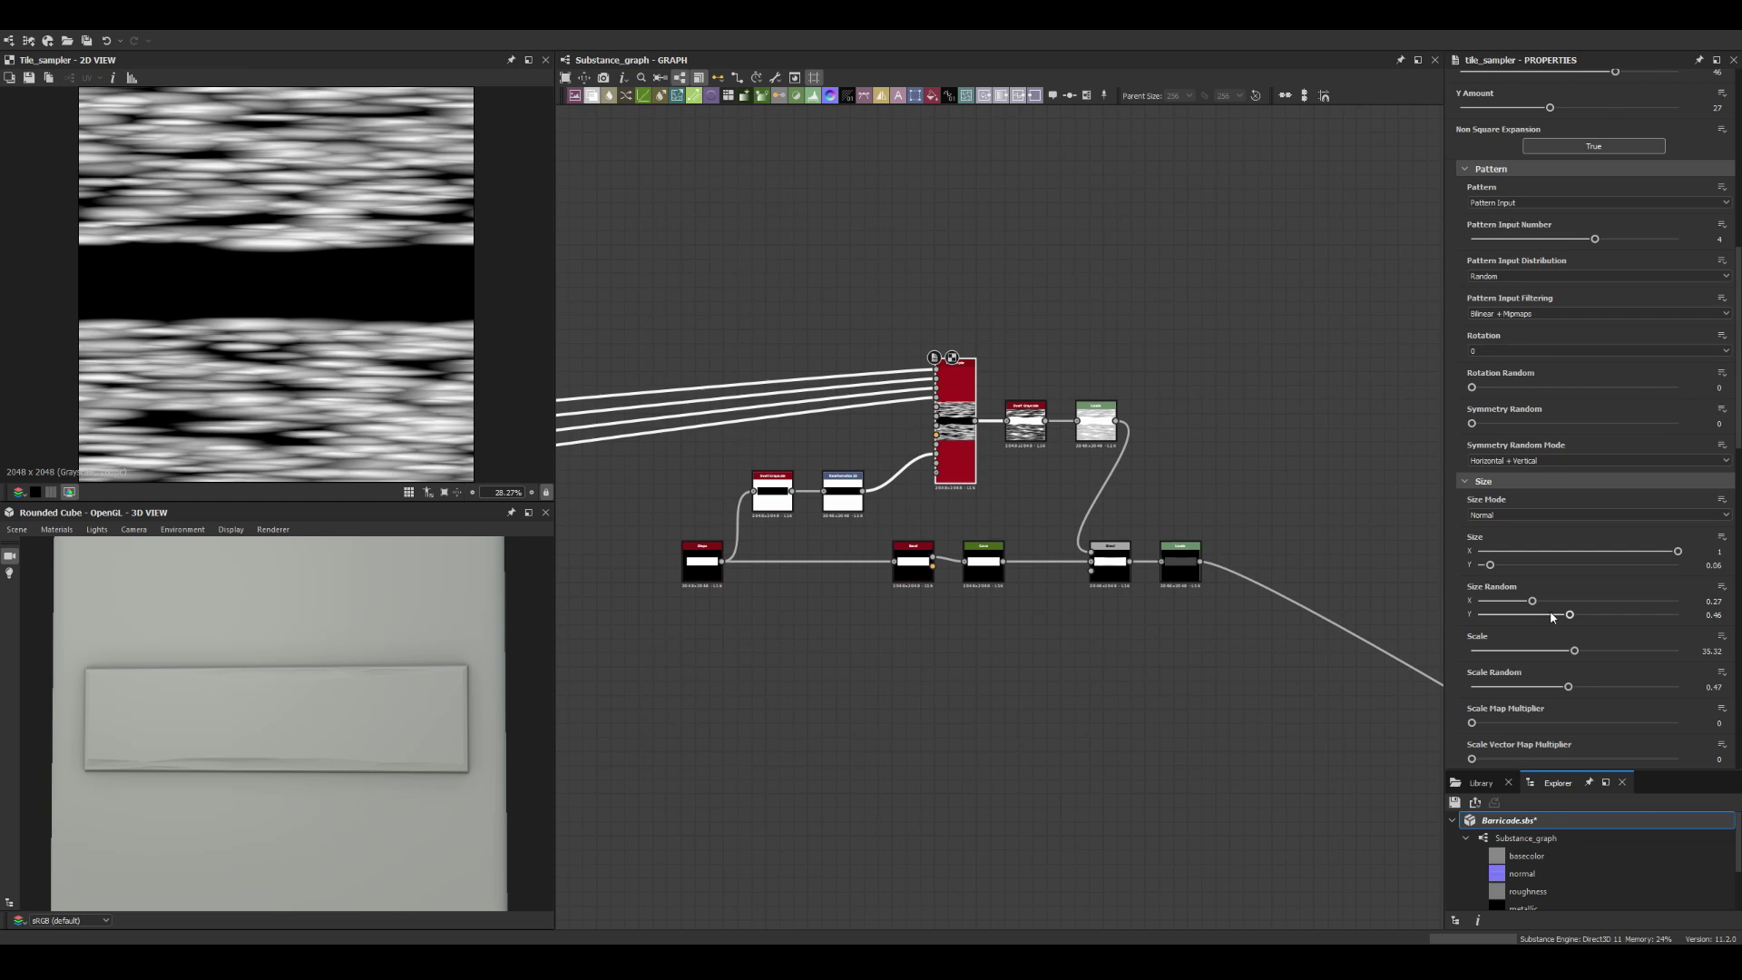
drag(1559, 602, 1569, 602)
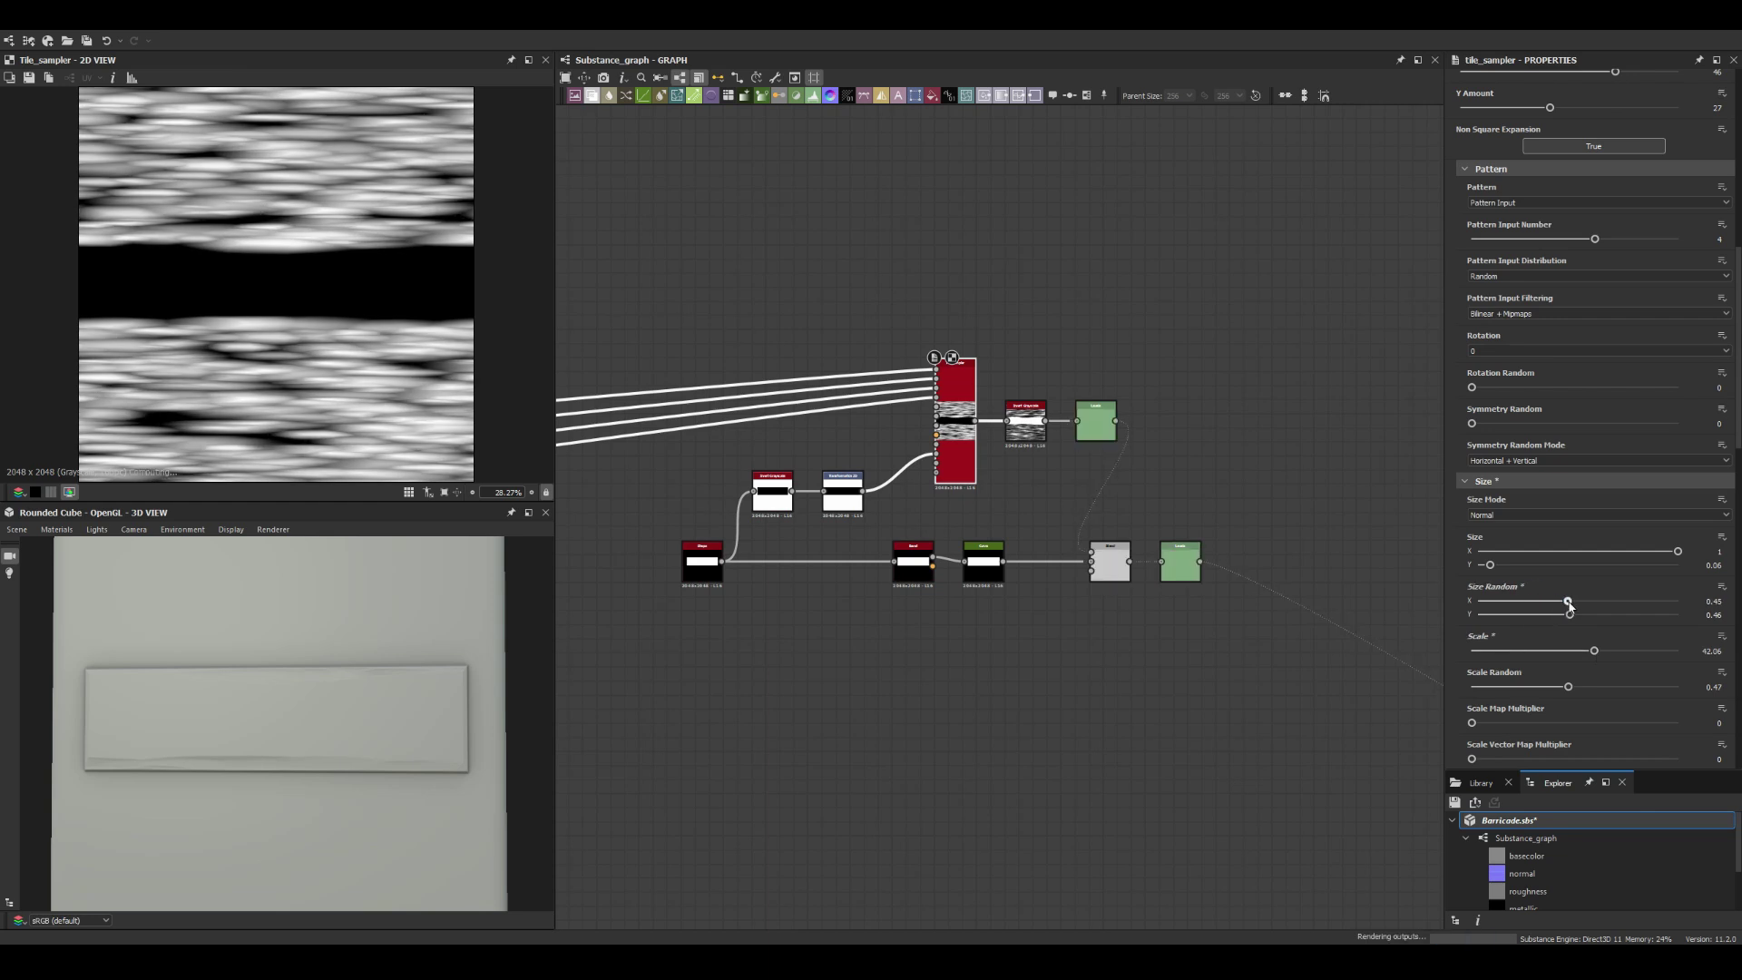
double_click(896, 377)
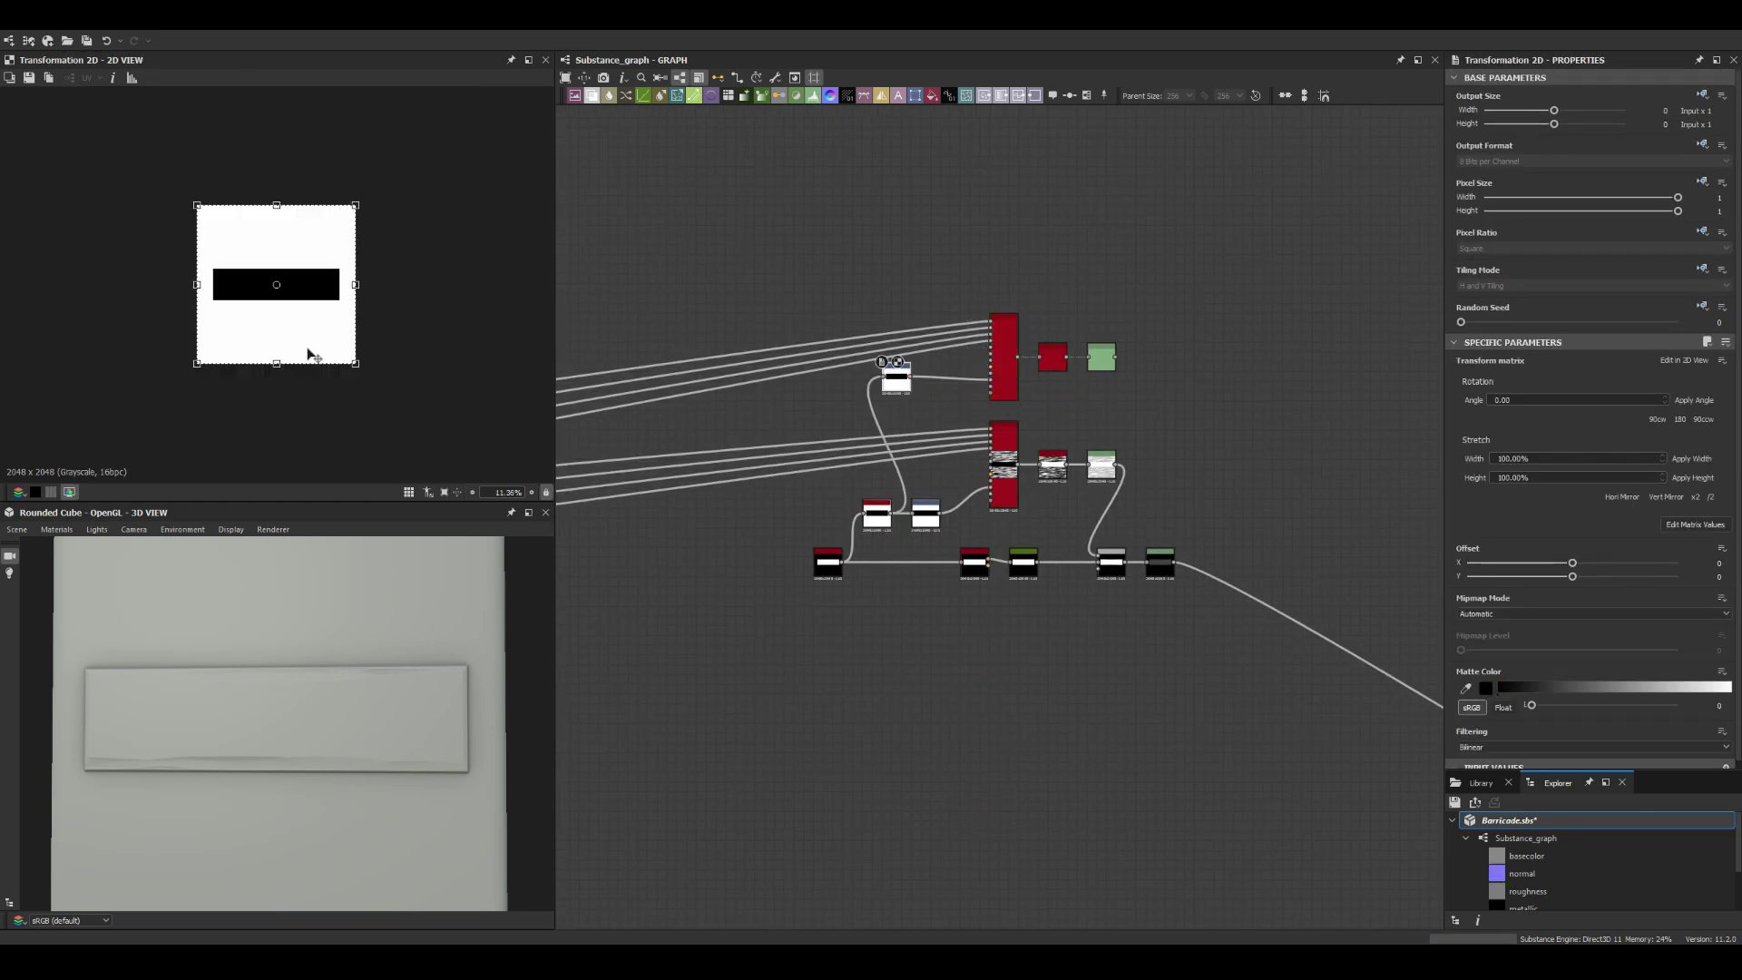
double_click(1009, 386)
scroll(1249, 665, up, 3)
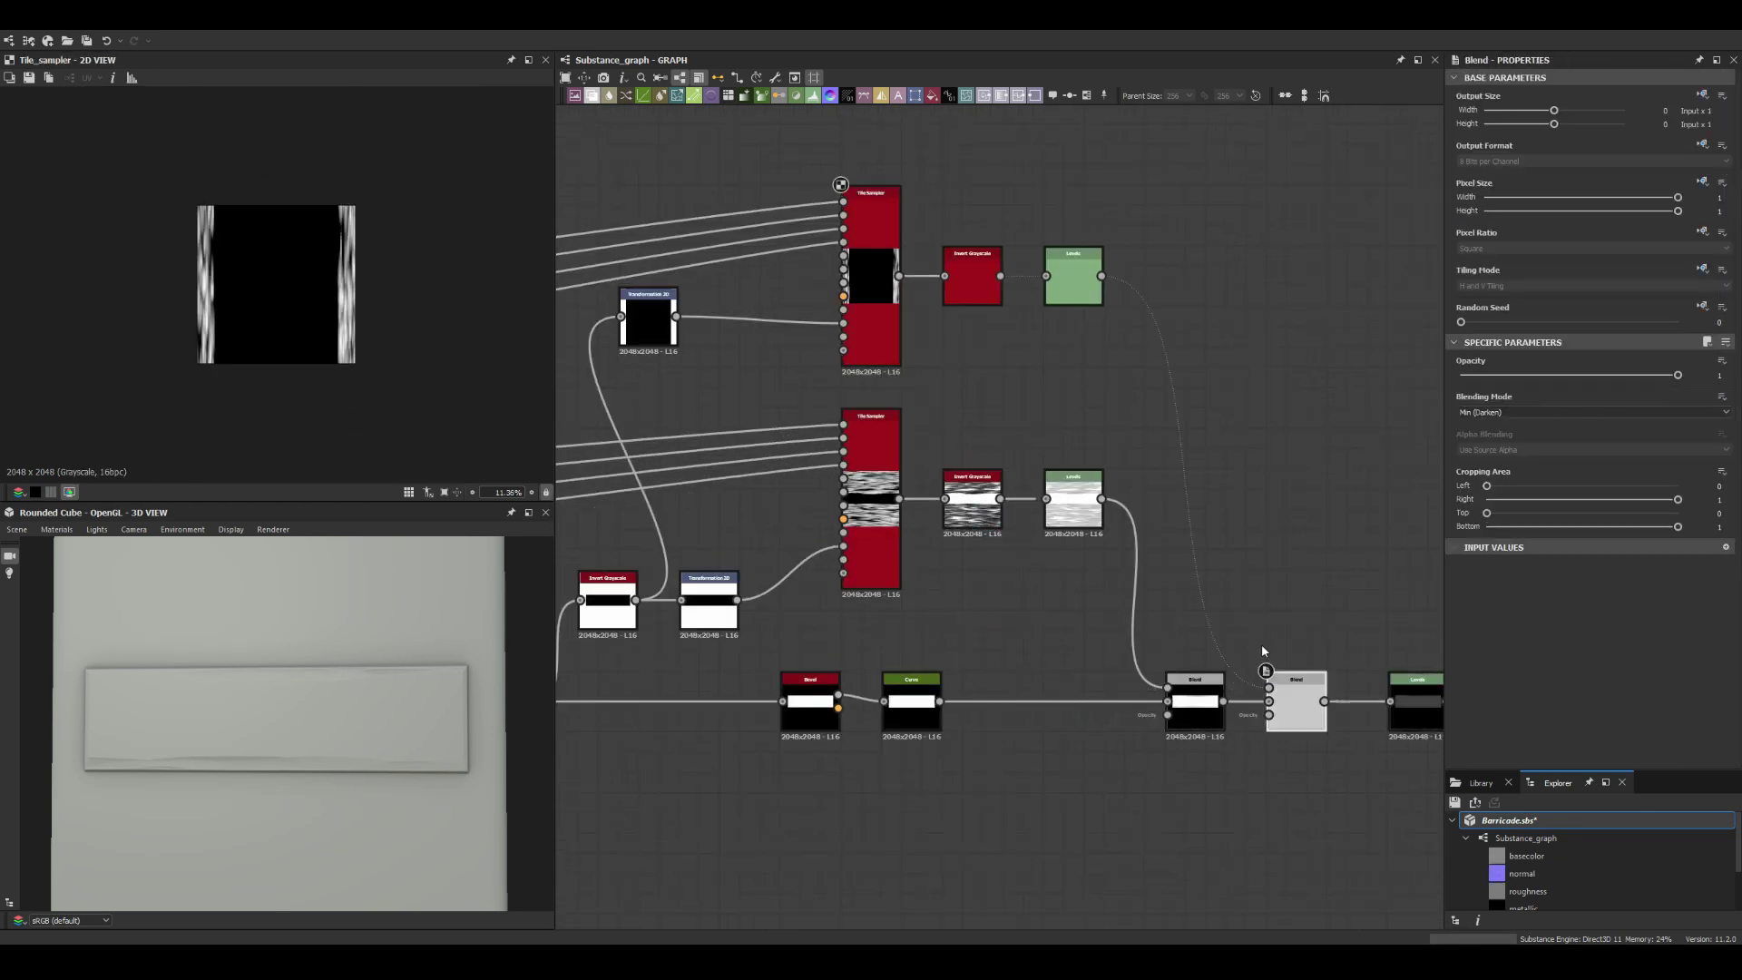
Step: Thin the edge Tile Sampler's streaks to Size Y 0.11
click(911, 702)
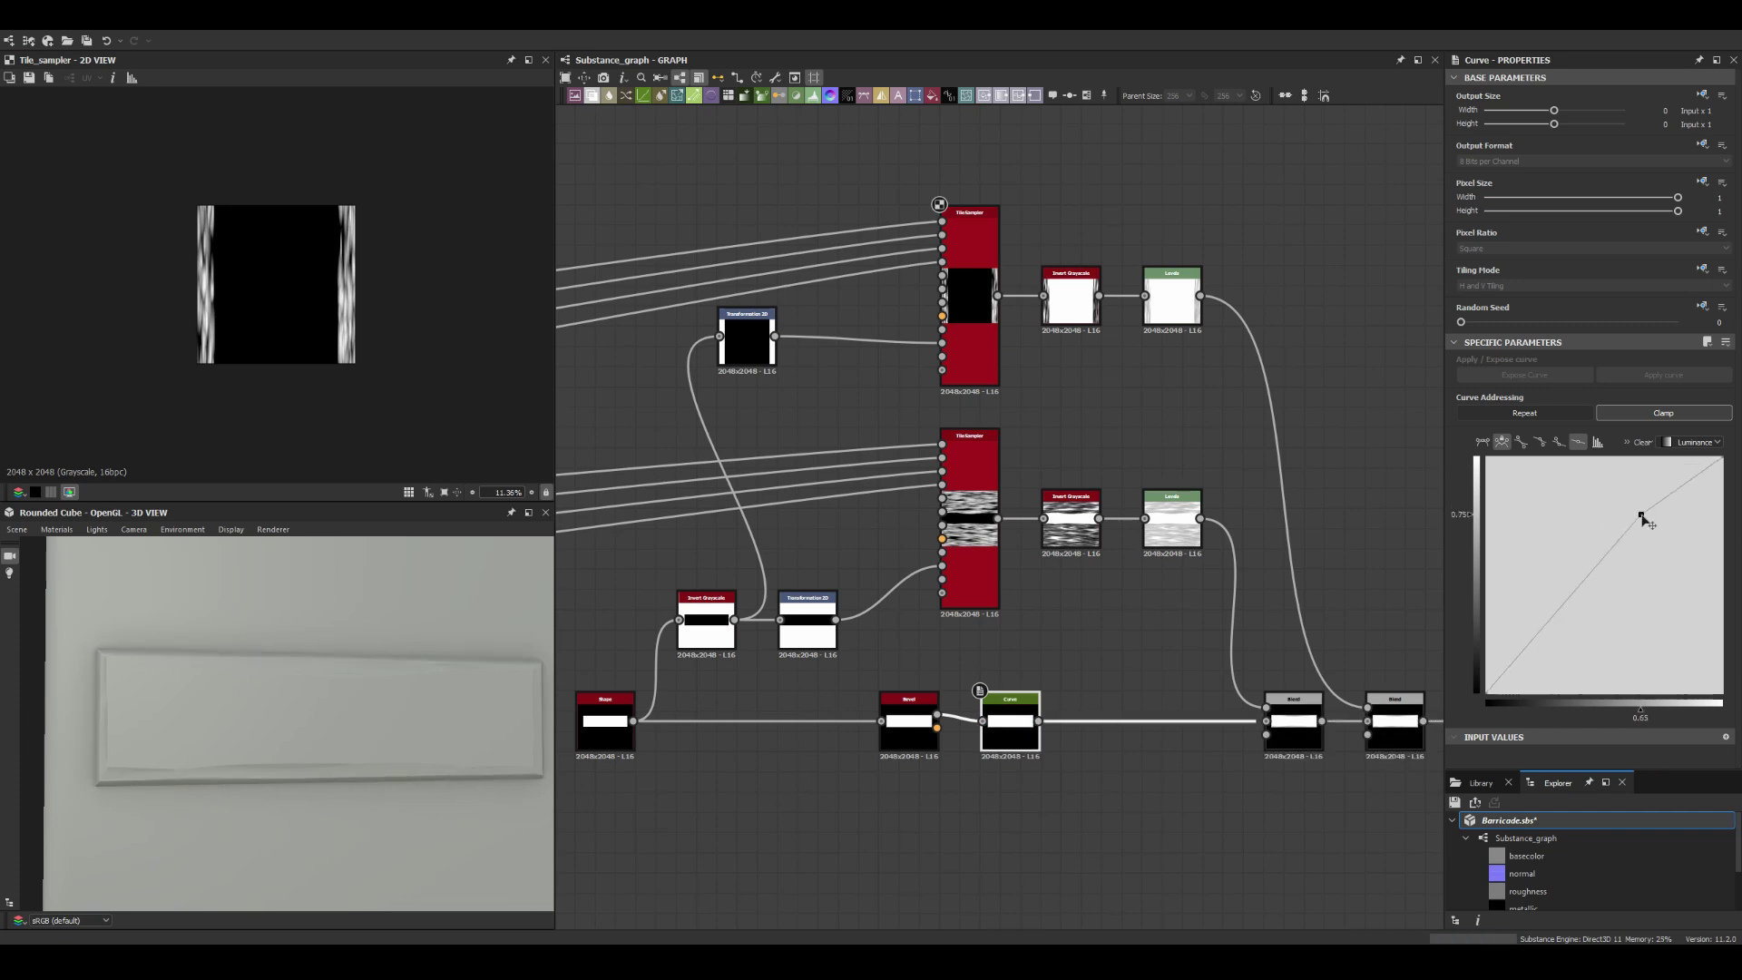
middle_drag(1191, 326, 974, 271)
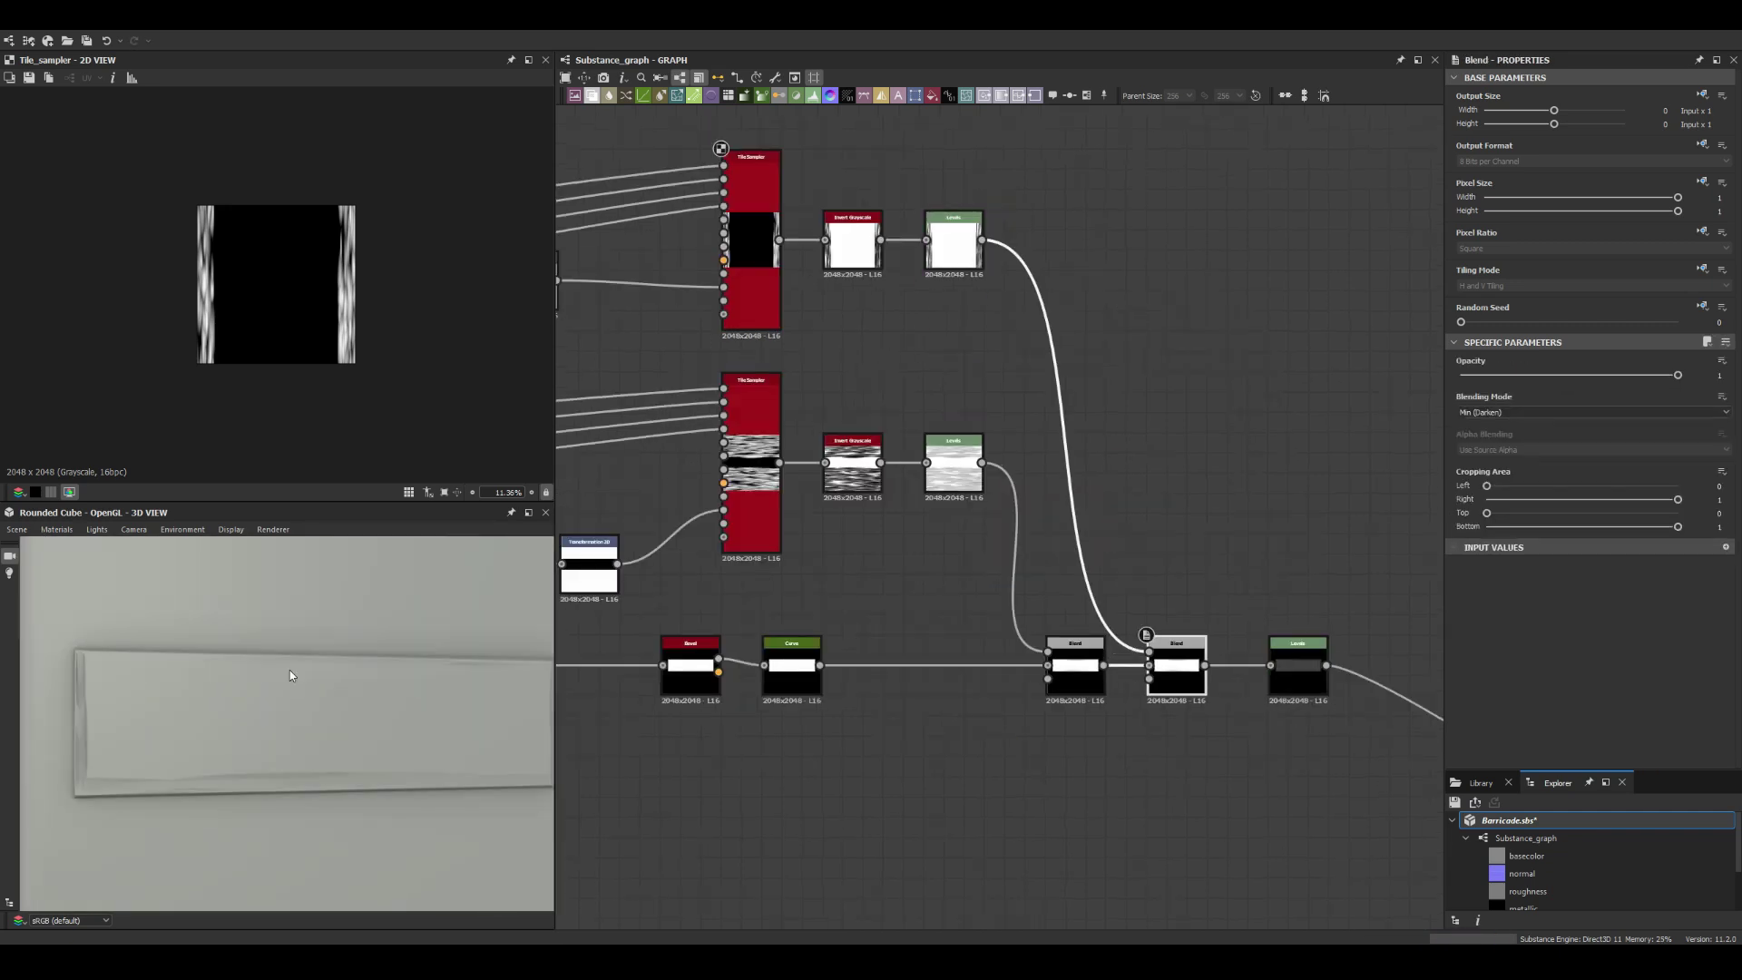
click(751, 182)
scroll(1586, 507, down, 3)
click(1501, 606)
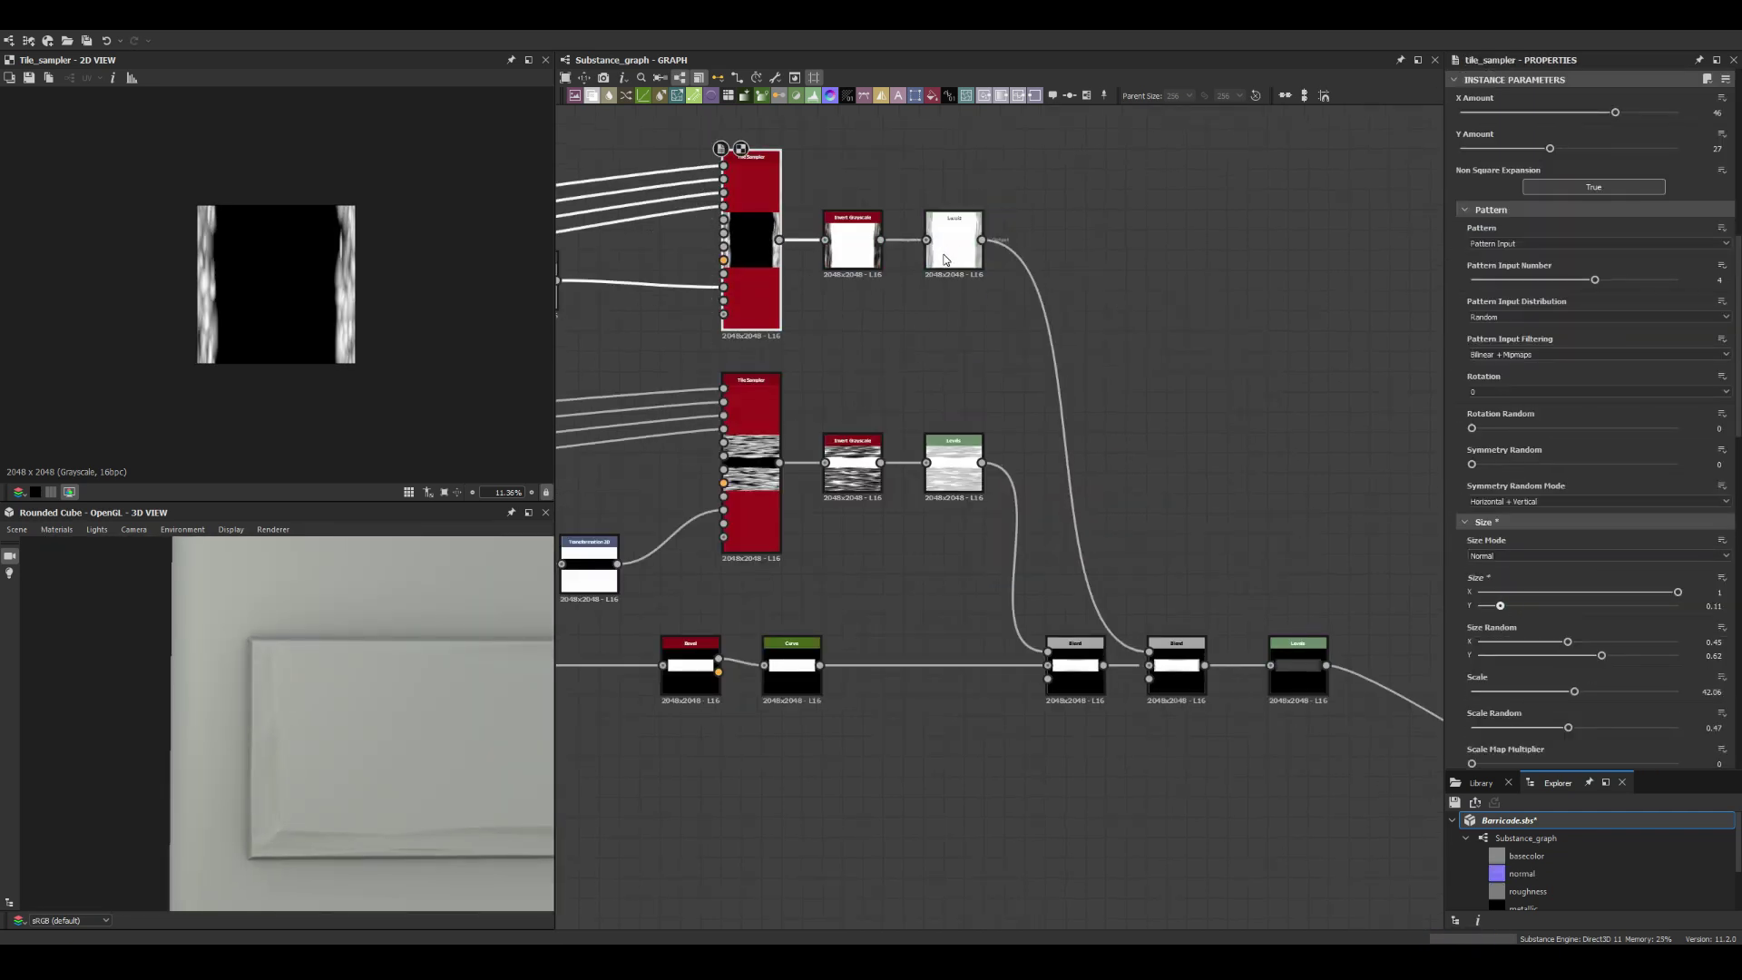
scroll(944, 261, down, 4)
Step: Stretch the rectangle Shape node into a long plank shape
click(838, 304)
scroll(991, 517, up, 3)
scroll(1398, 412, up, 1)
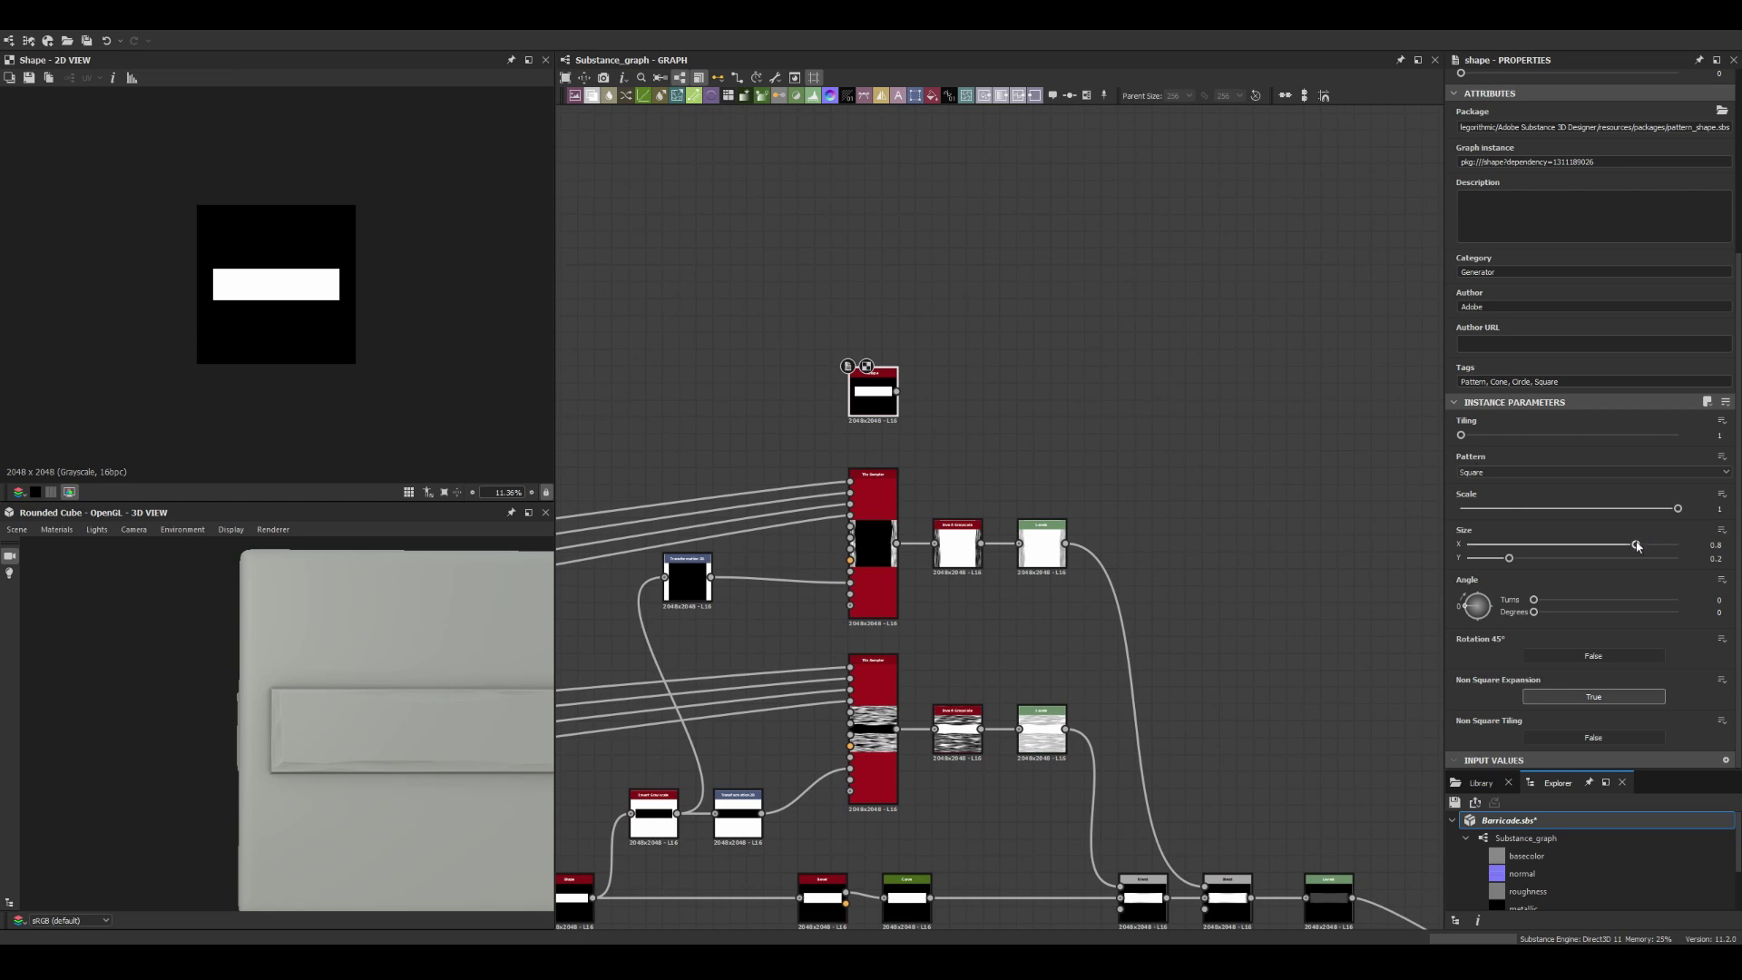
drag(1637, 545, 1647, 545)
Step: Add a Blend after the Flood Fill to Gradient and inspect the top Levels node
scroll(997, 453, up, 3)
click(1198, 508)
scroll(1142, 467, down, 2)
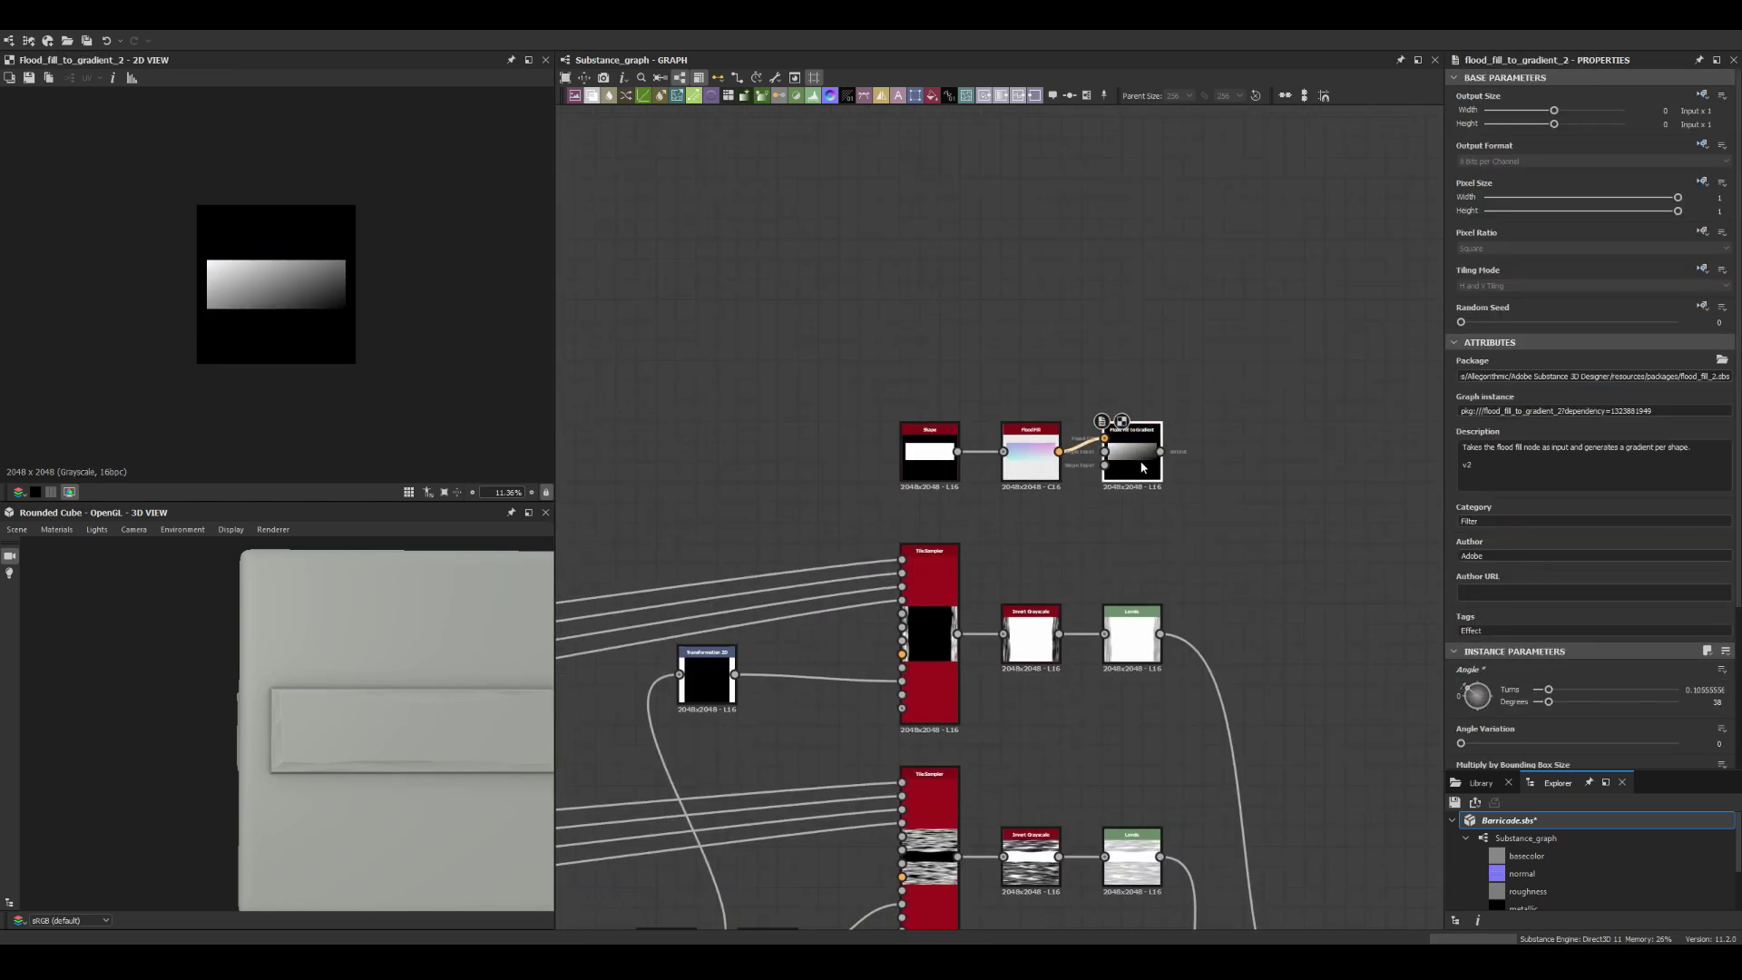
scroll(1319, 409, down, 2)
scroll(1320, 408, down, 2)
click(1054, 644)
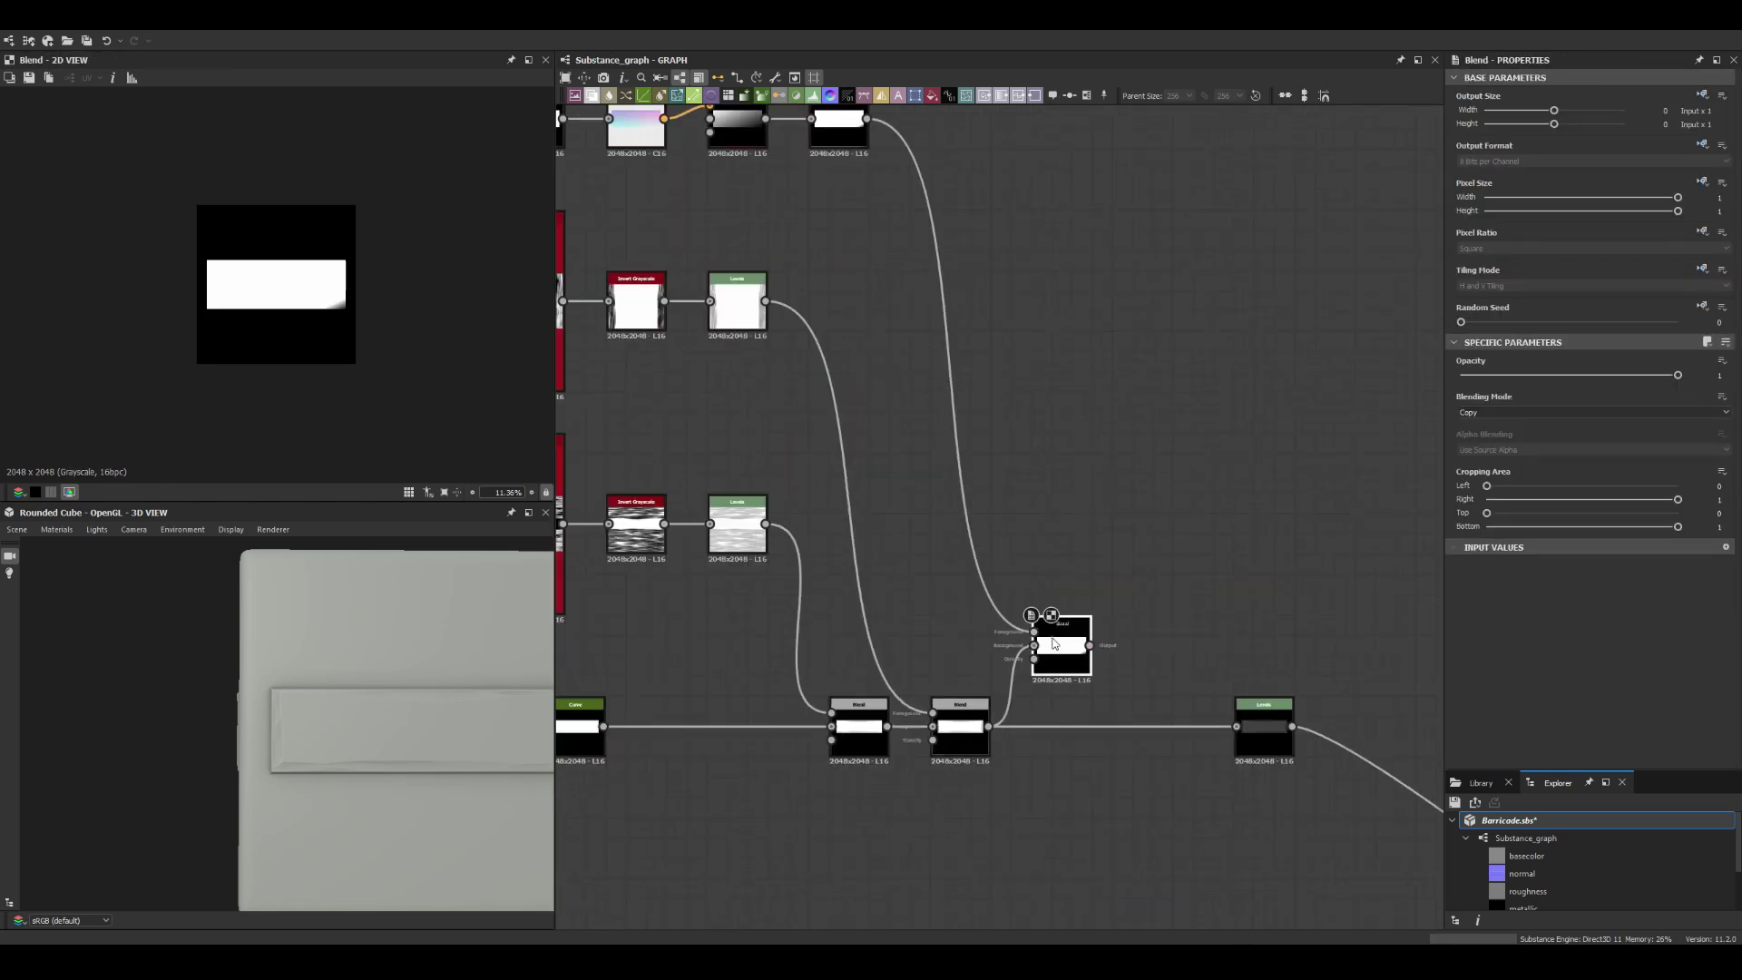
click(839, 127)
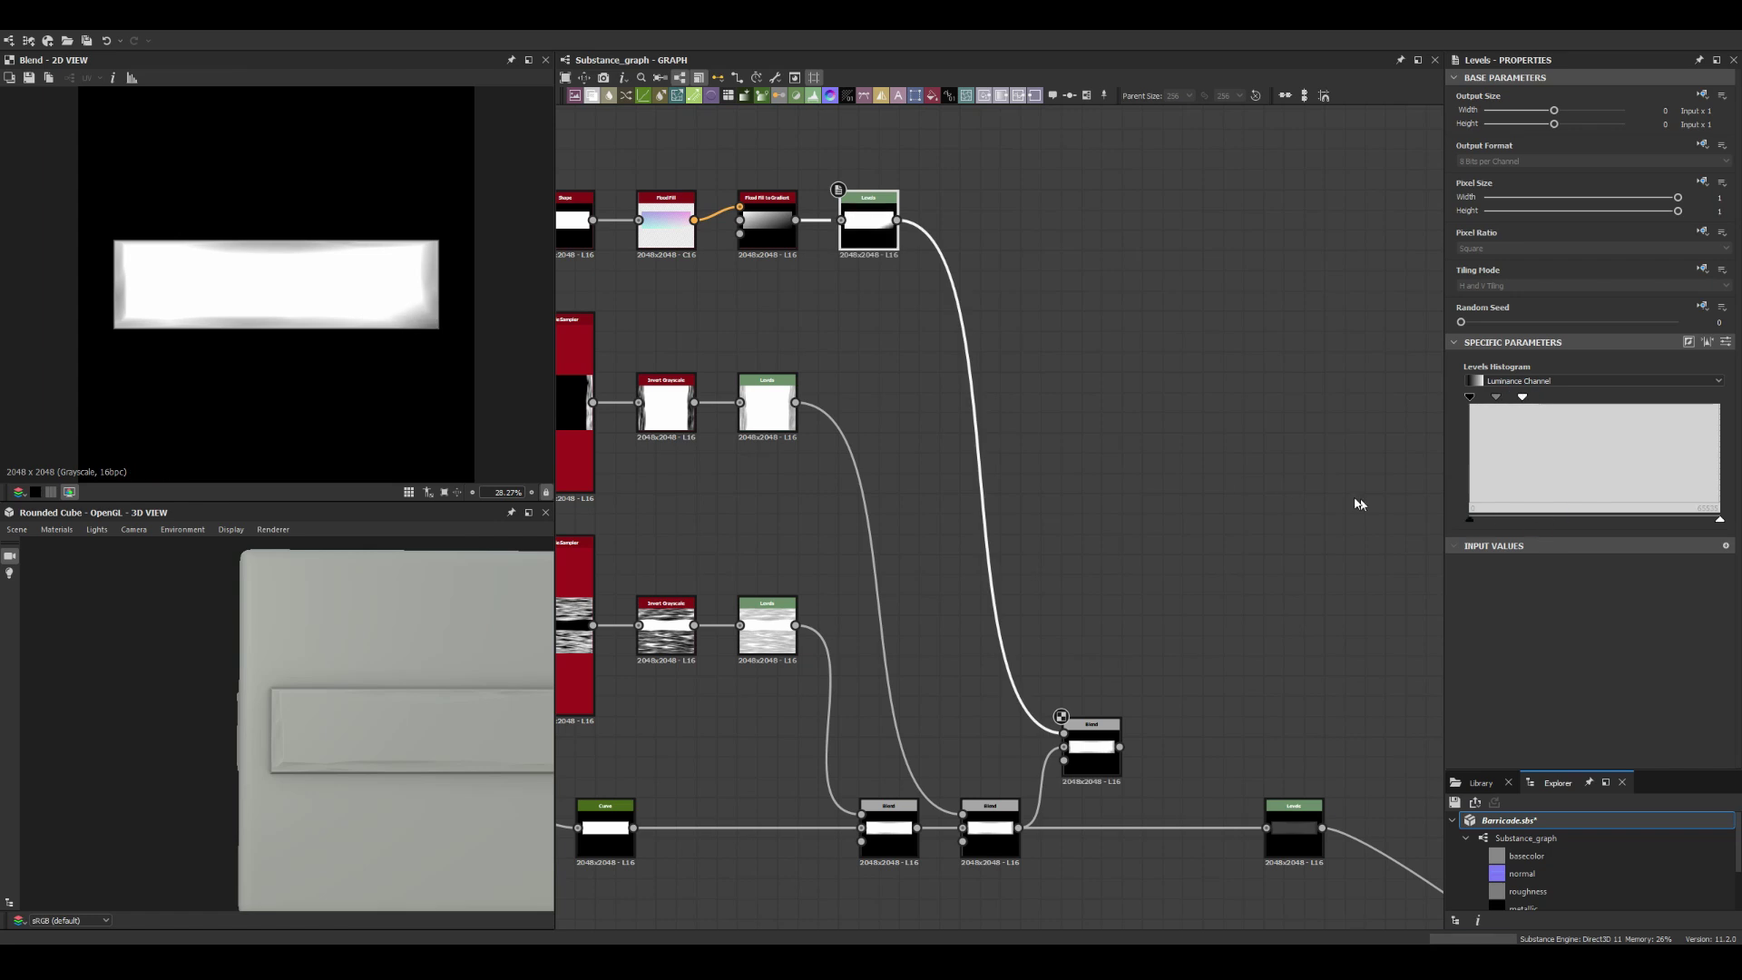
Step: Duplicate the Blend and gradient chains, then select the new Levels node
scroll(980, 523, down, 2)
key(ctrl+d)
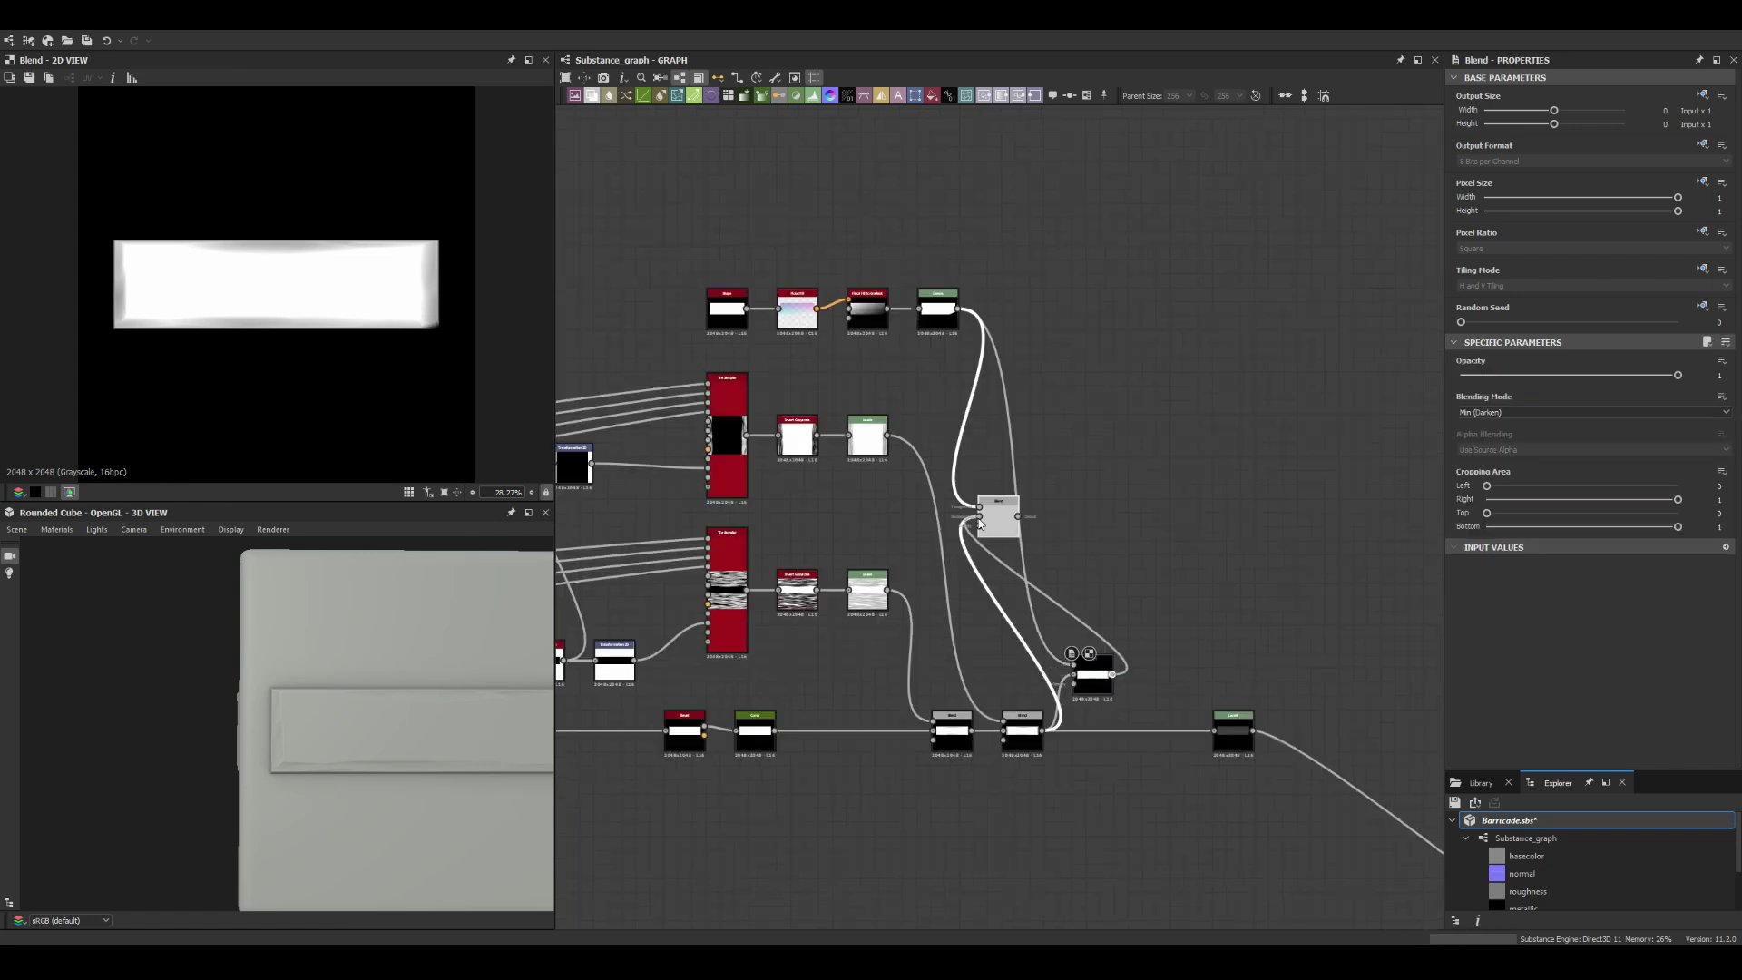
drag(1021, 199, 863, 262)
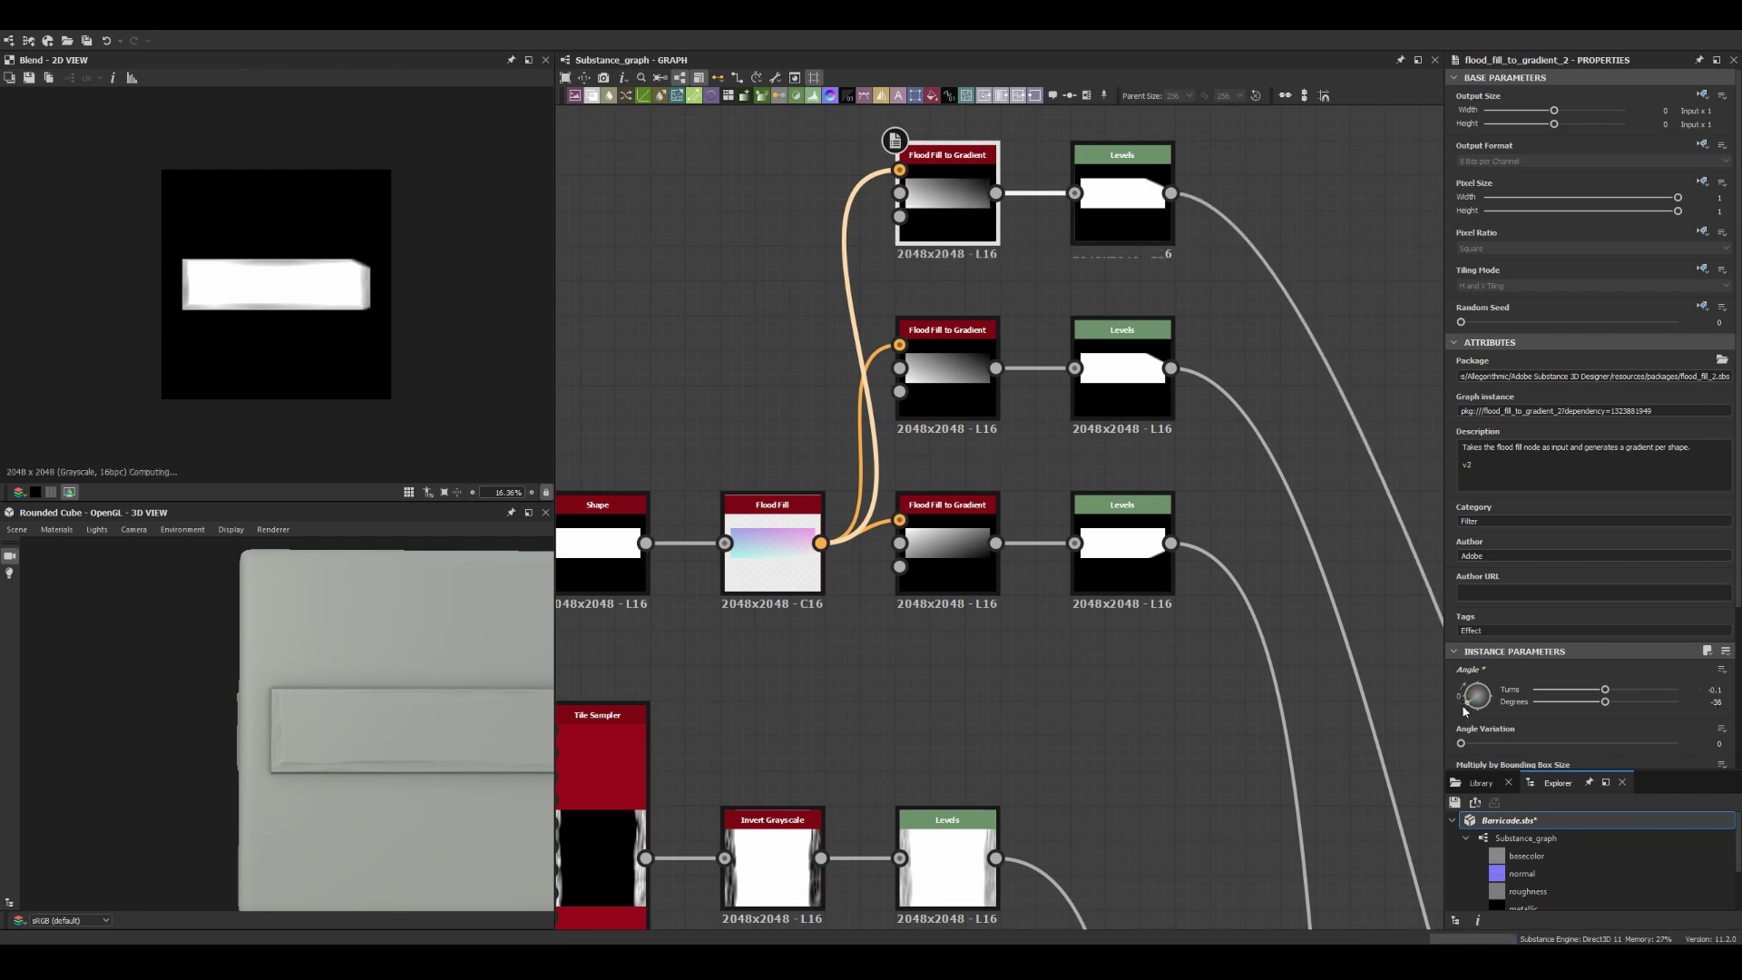
scroll(876, 163, down, 3)
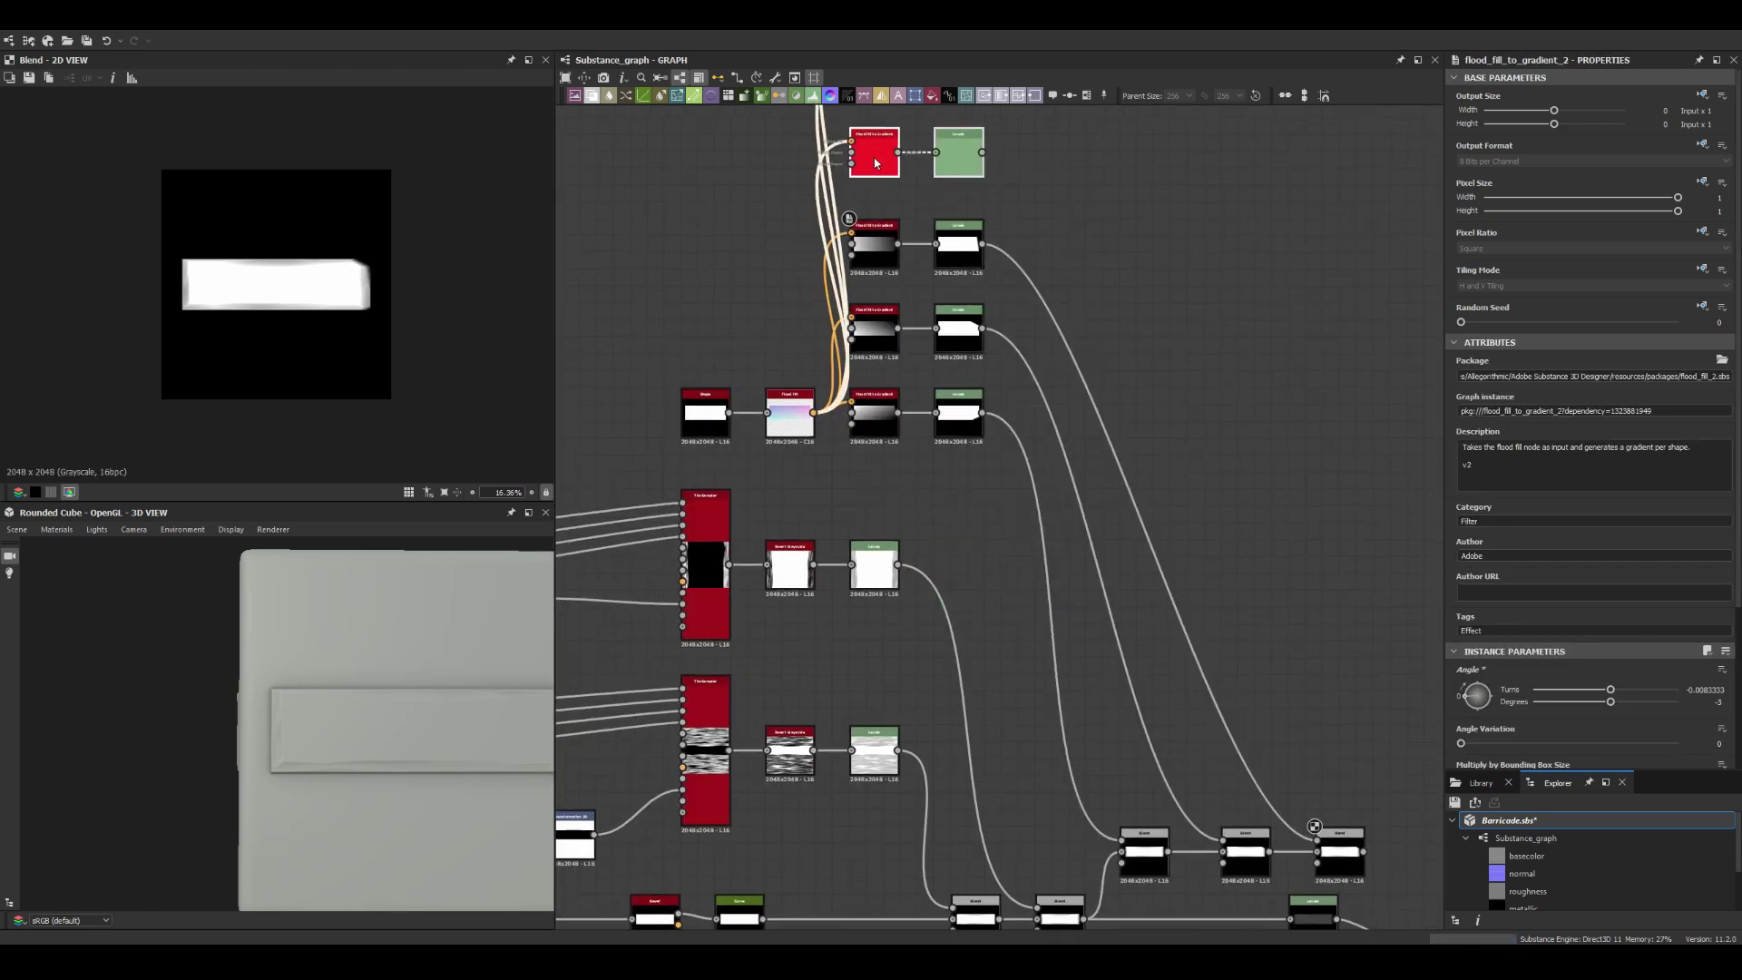
scroll(876, 163, down, 3)
click(1058, 591)
scroll(1131, 742, up, 2)
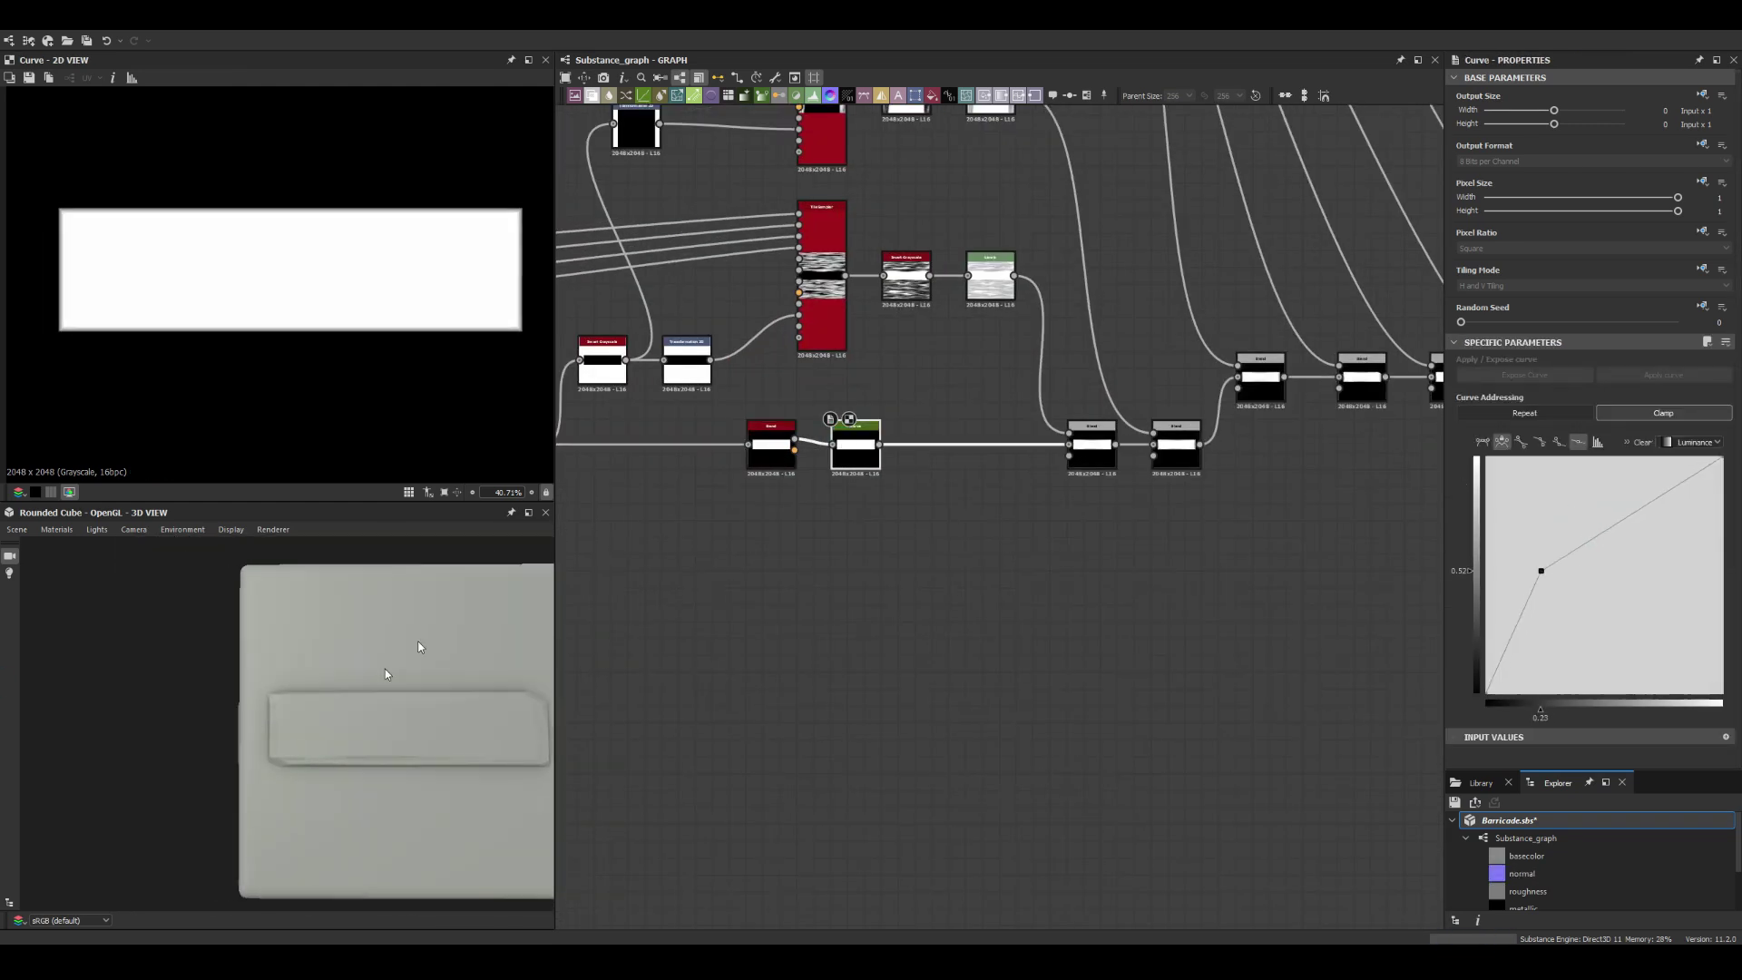
Step: Lower the Curve point to darken plank midtones and inspect a Flood Fill to Gradient
drag(1540, 571, 1510, 615)
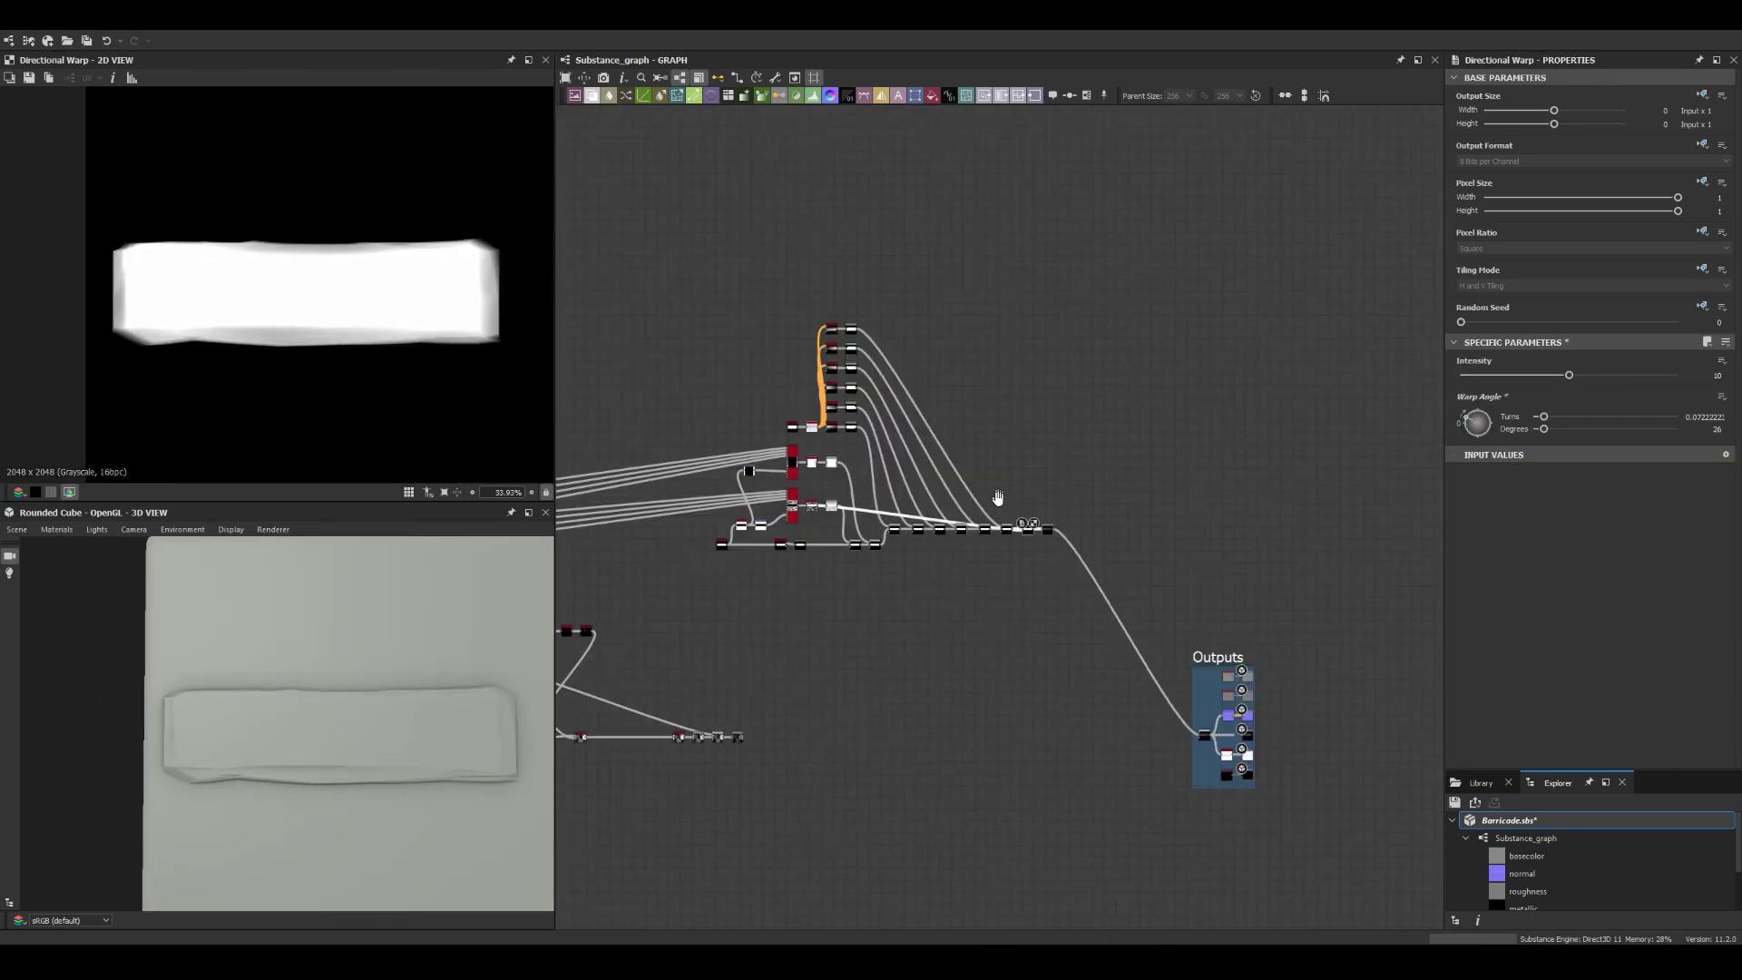
scroll(908, 517, up, 3)
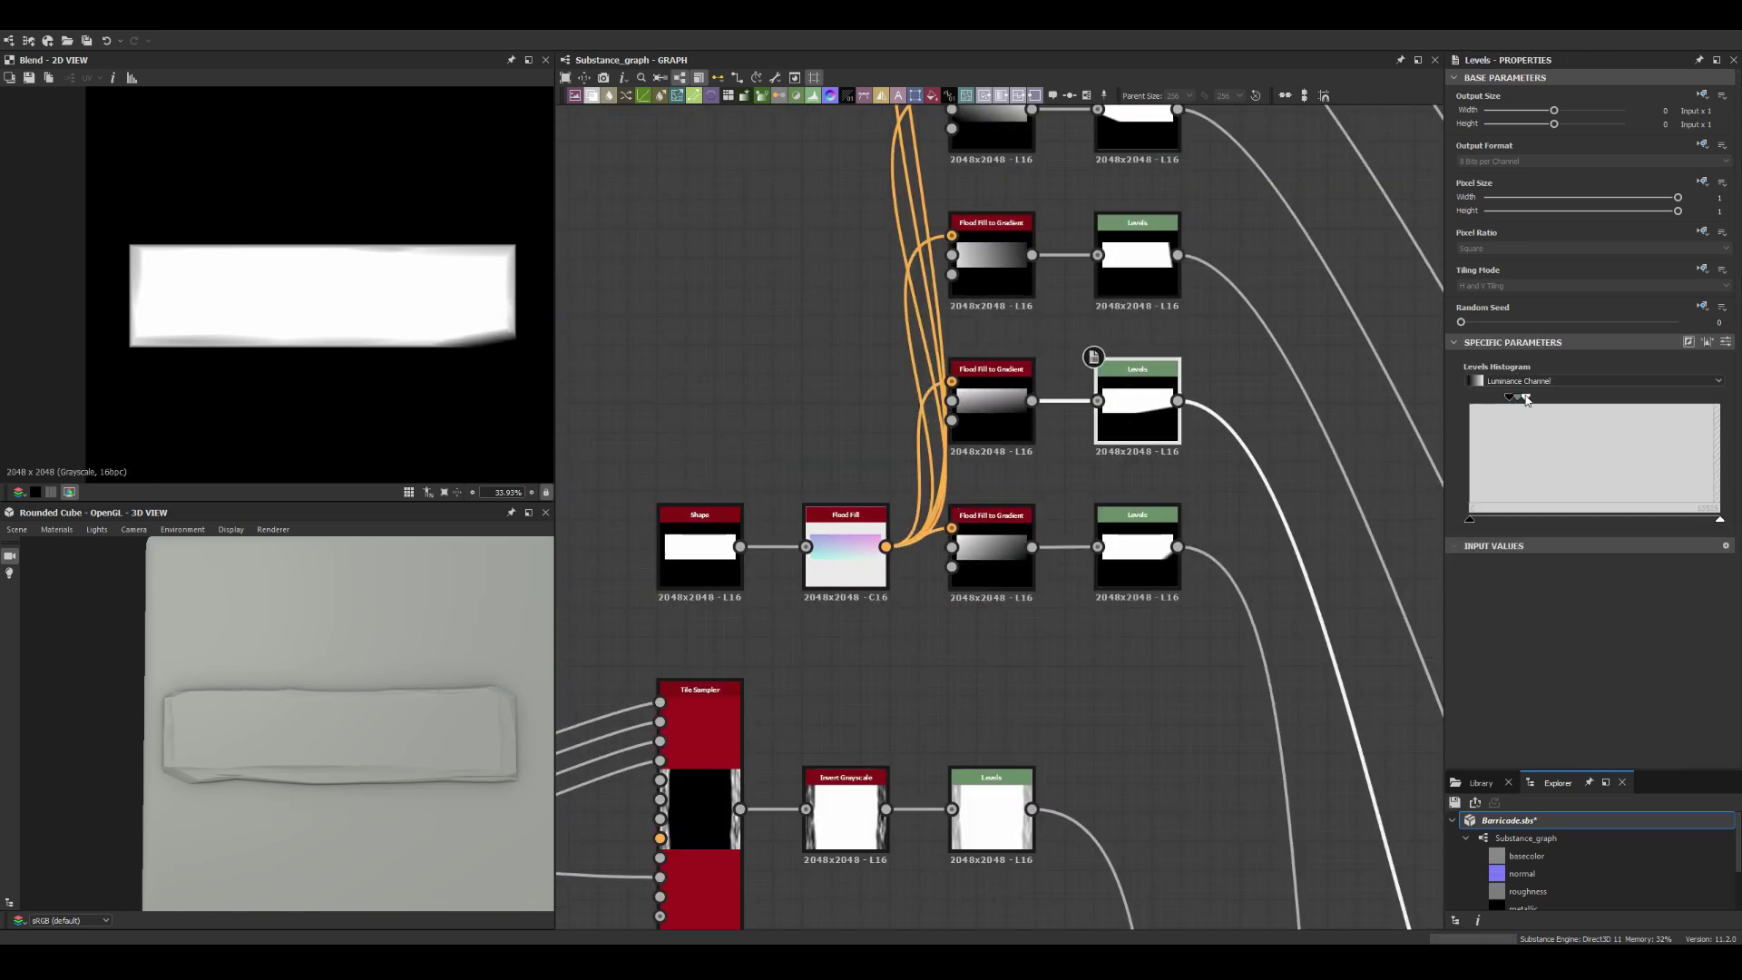
click(1002, 572)
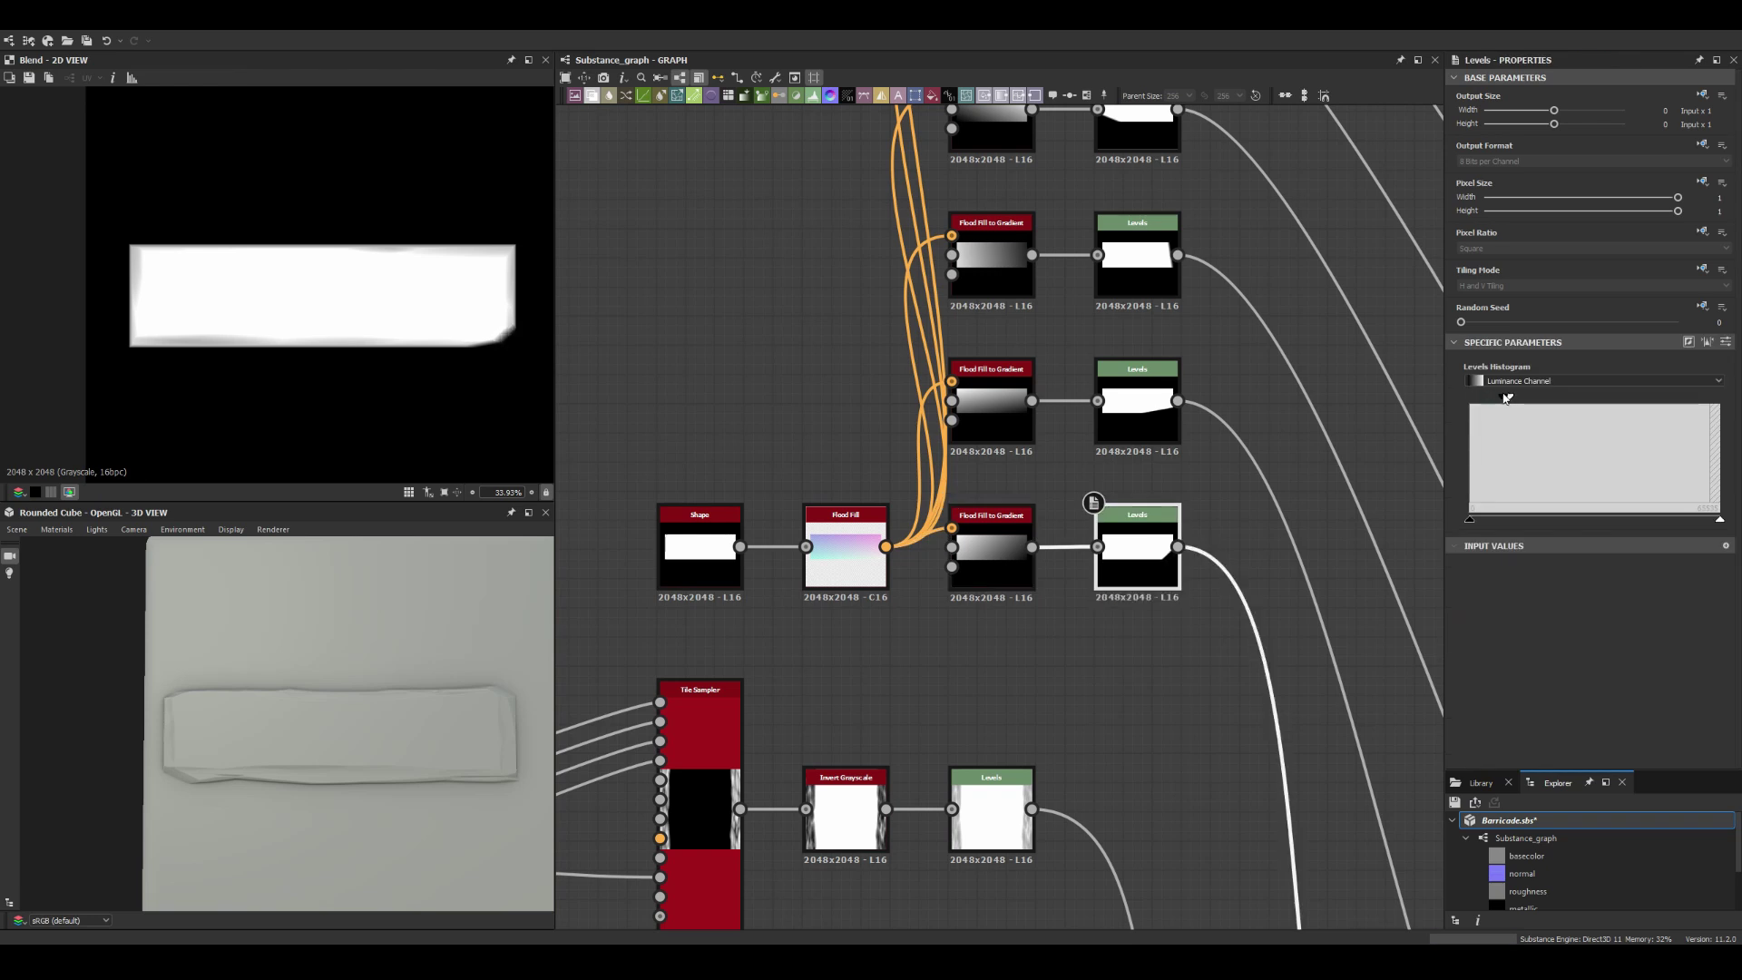
scroll(1205, 361, down, 2)
scroll(1179, 318, down, 3)
scroll(1134, 254, down, 1)
scroll(1110, 193, down, 3)
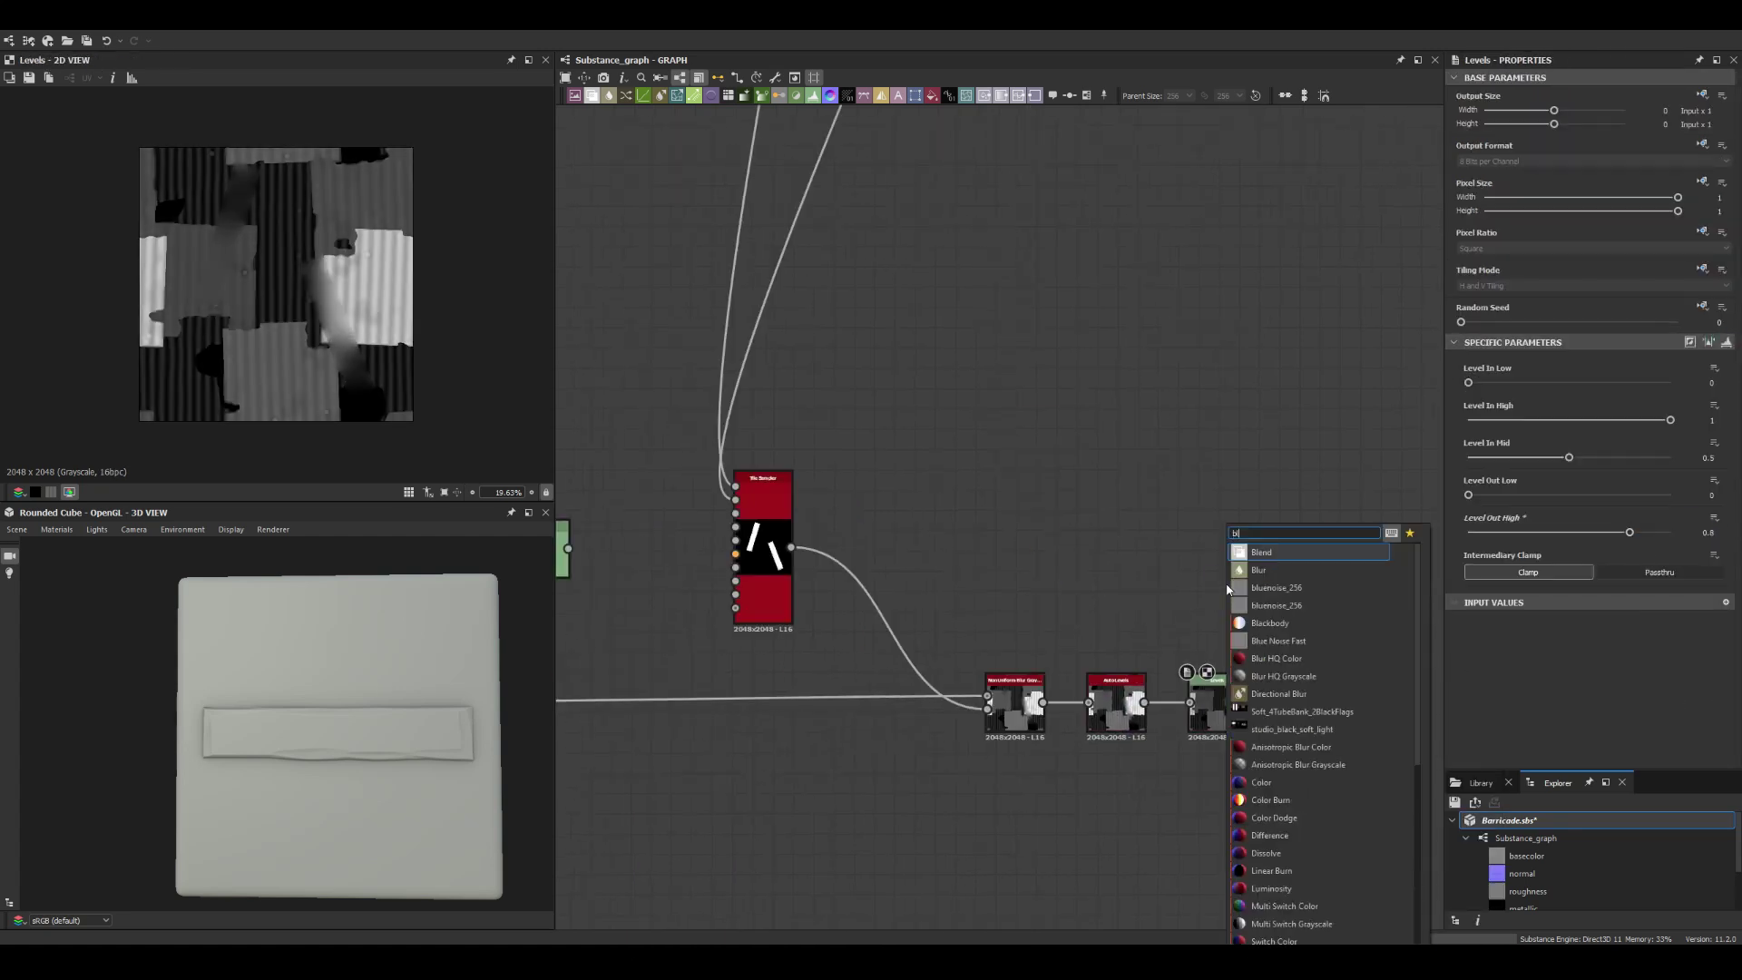
Step: Preview the combined Blend, the blurred plank mask and the planks-over-sheets blend
double_click(1242, 598)
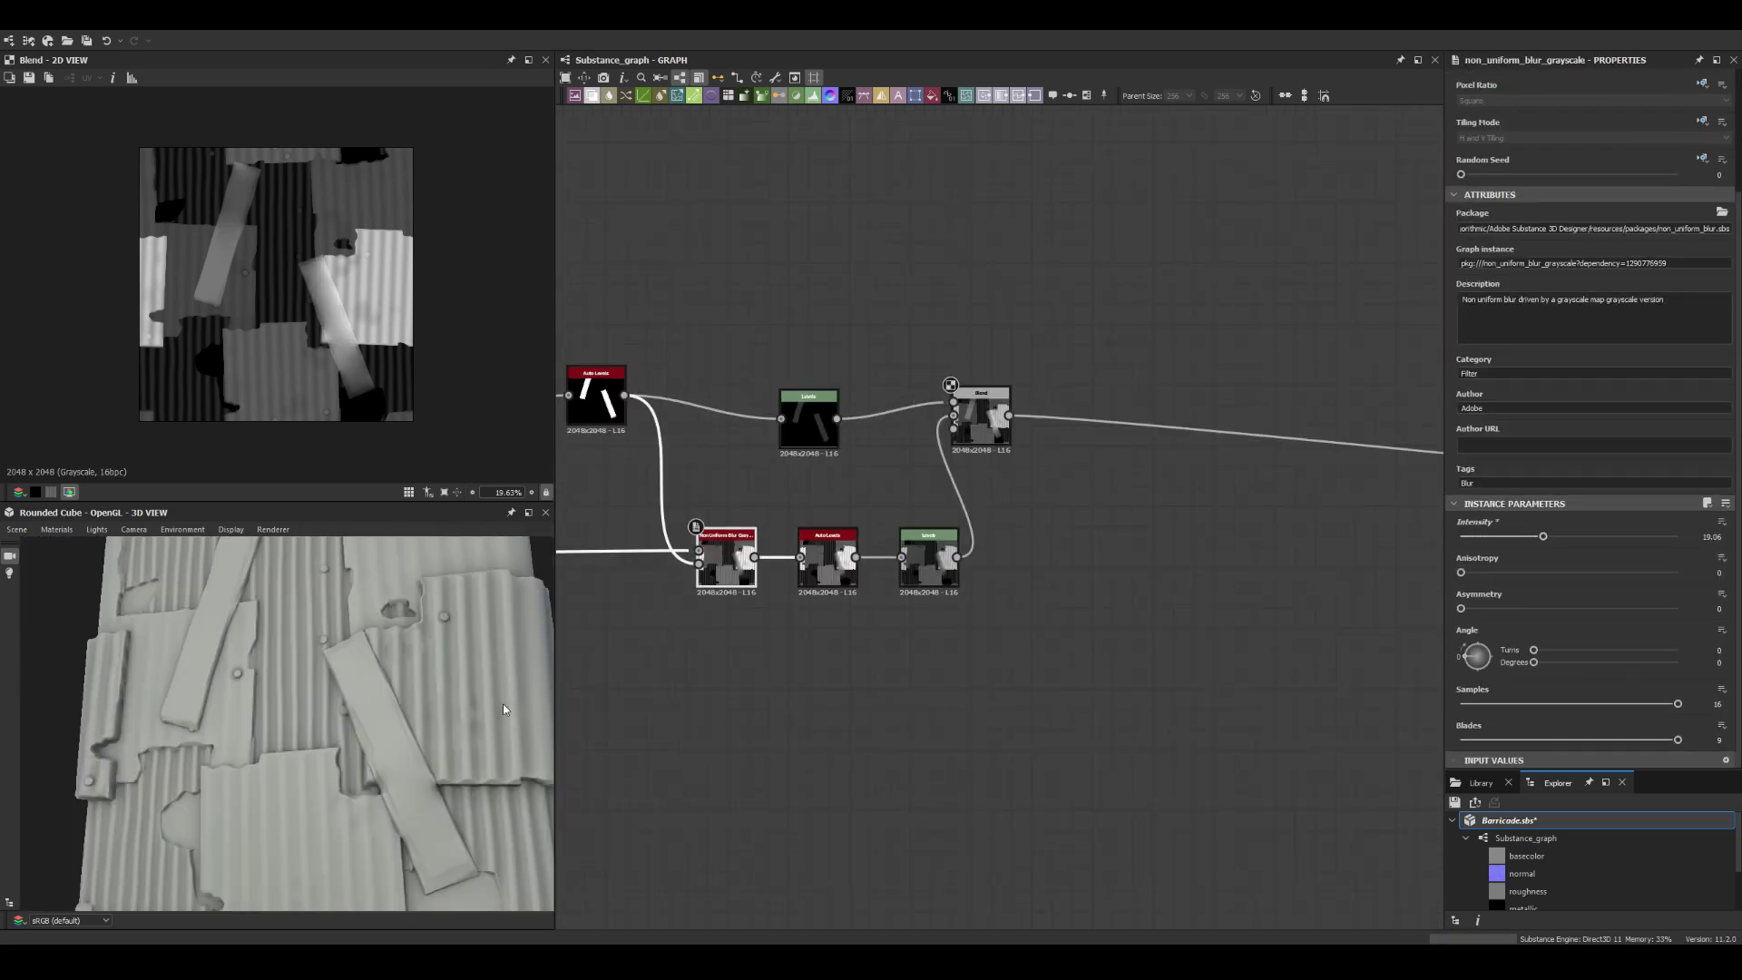
double_click(915, 558)
double_click(888, 626)
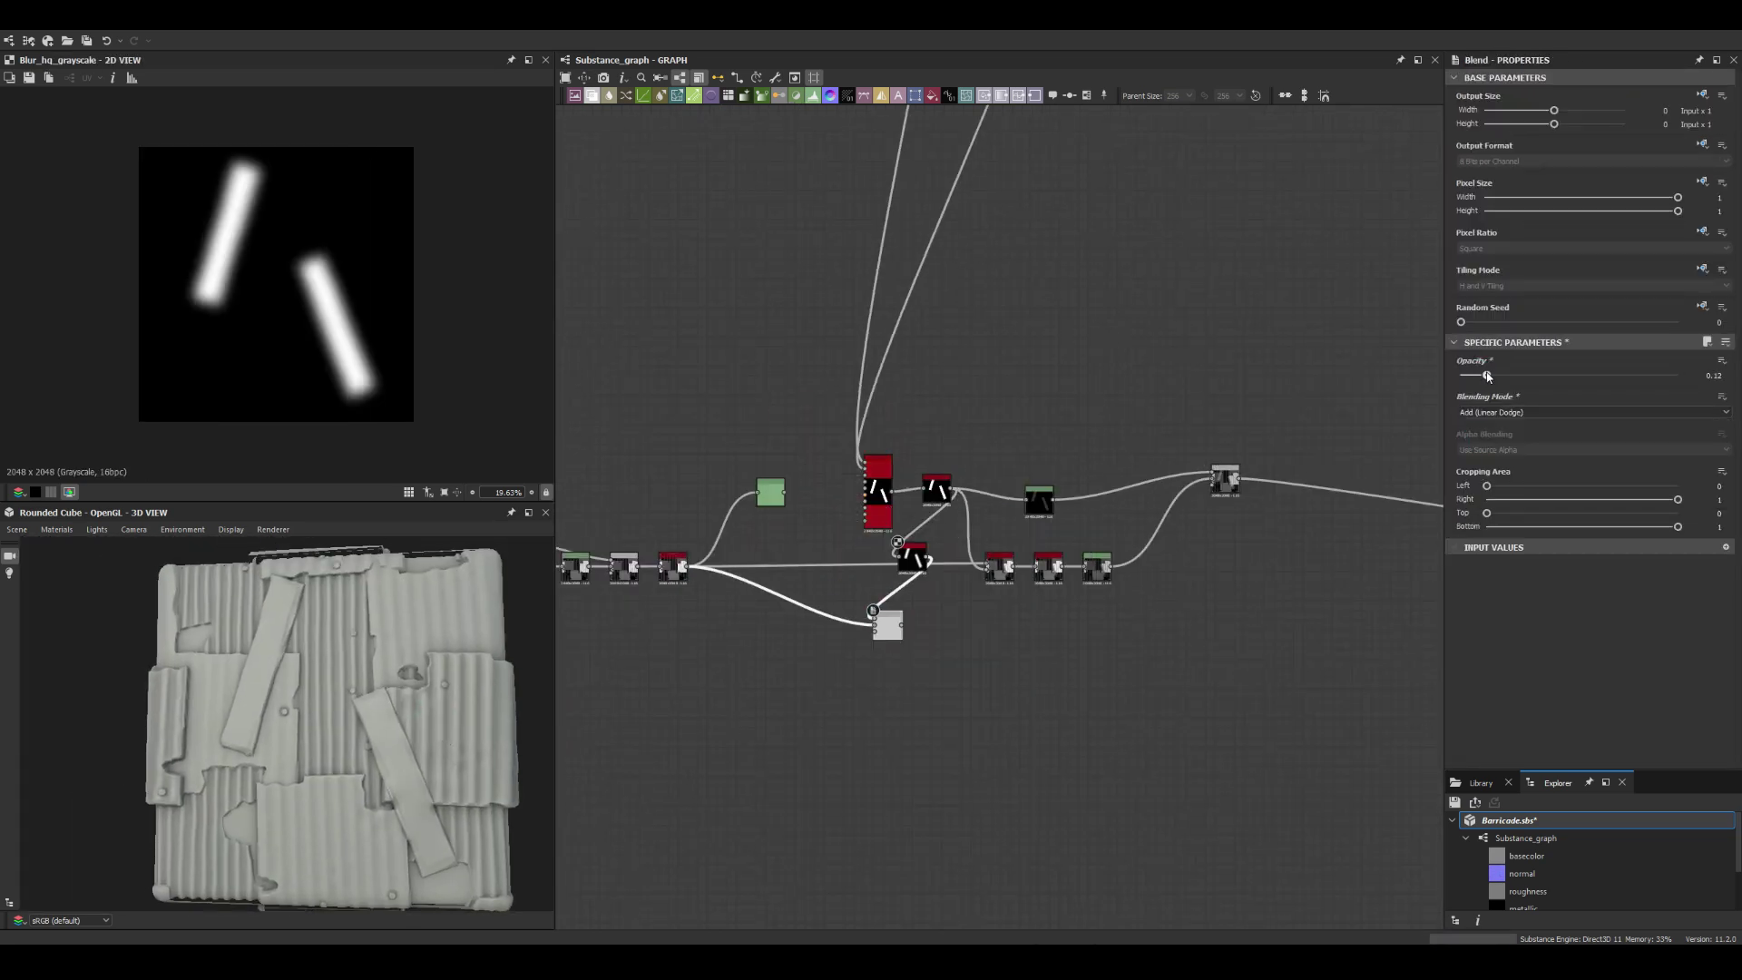
scroll(879, 605, up, 3)
scroll(980, 508, up, 2)
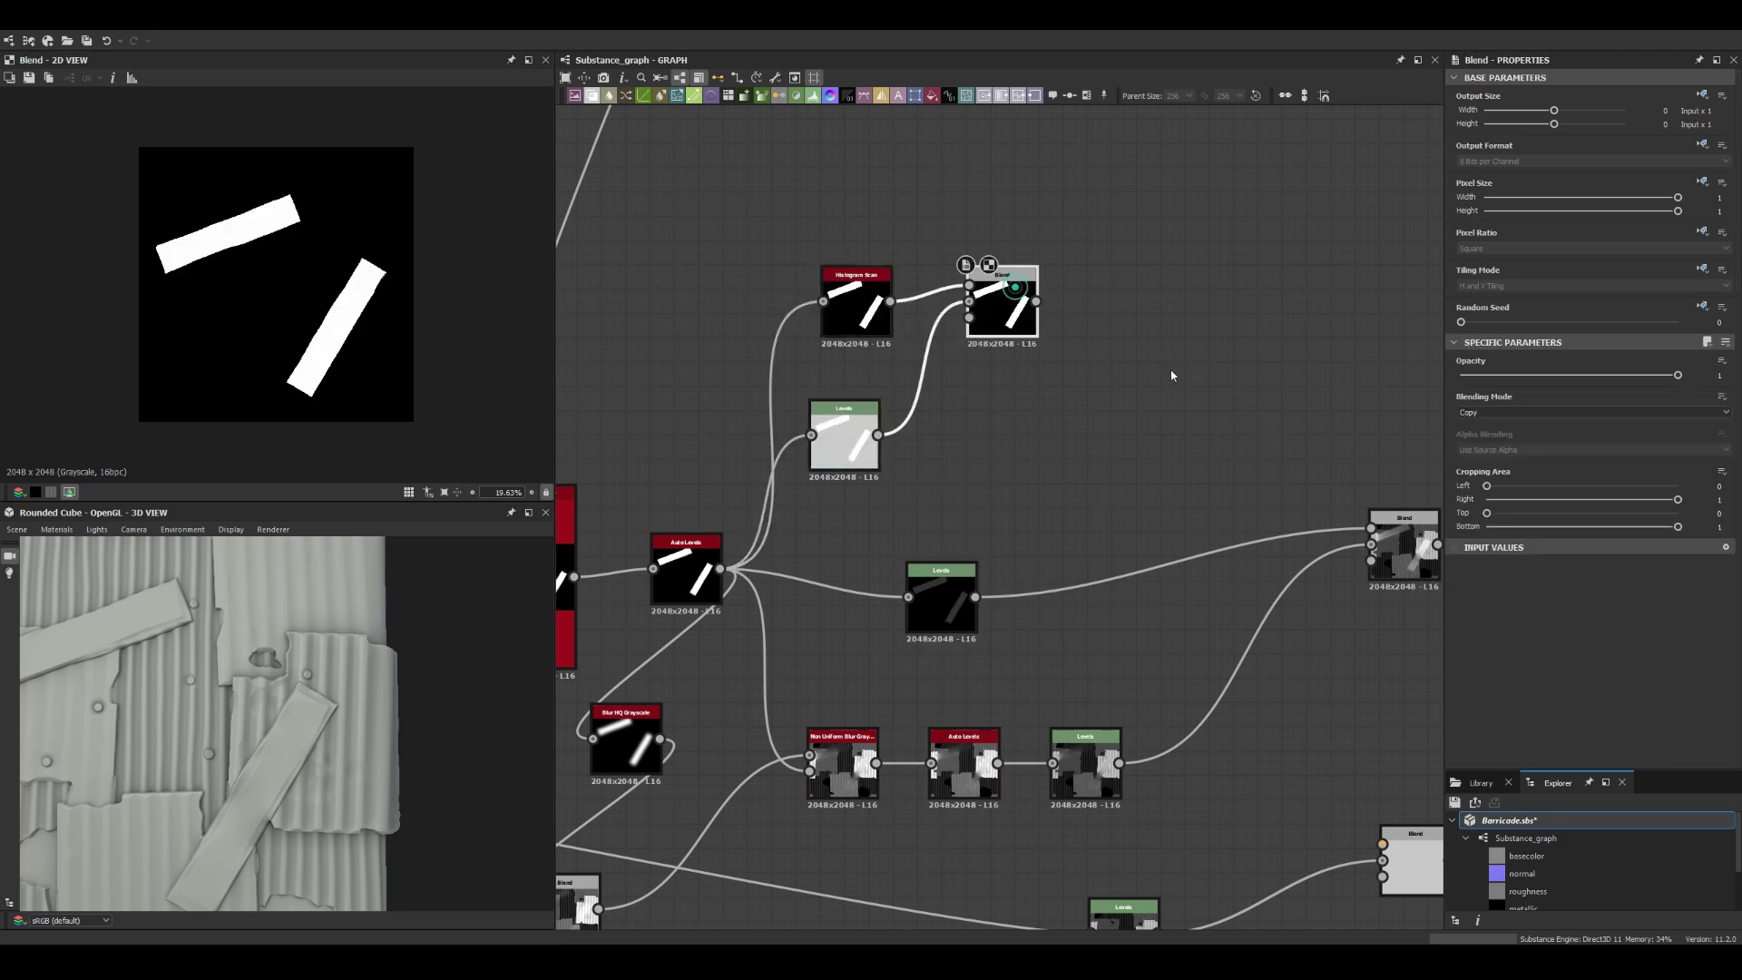
Step: Switch the Blend to Max (Lighten), preview the sheet and plank Levels outputs, and rotate the cube
click(1490, 468)
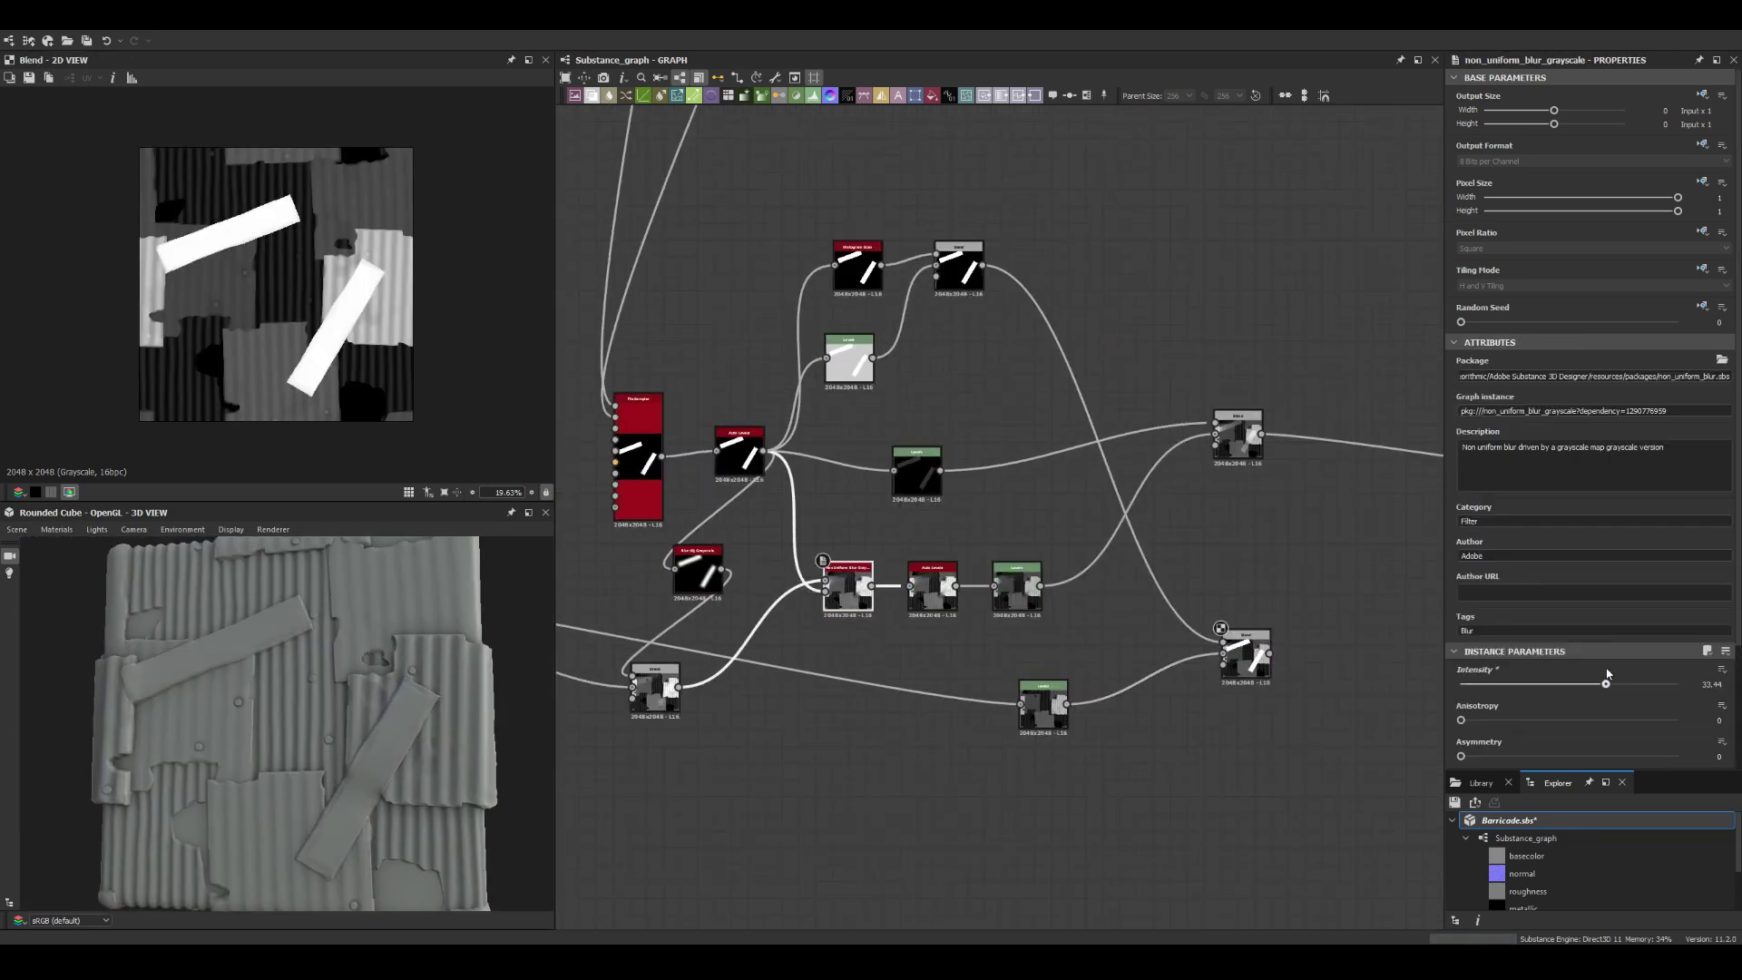
scroll(185, 260, up, 8)
click(1016, 588)
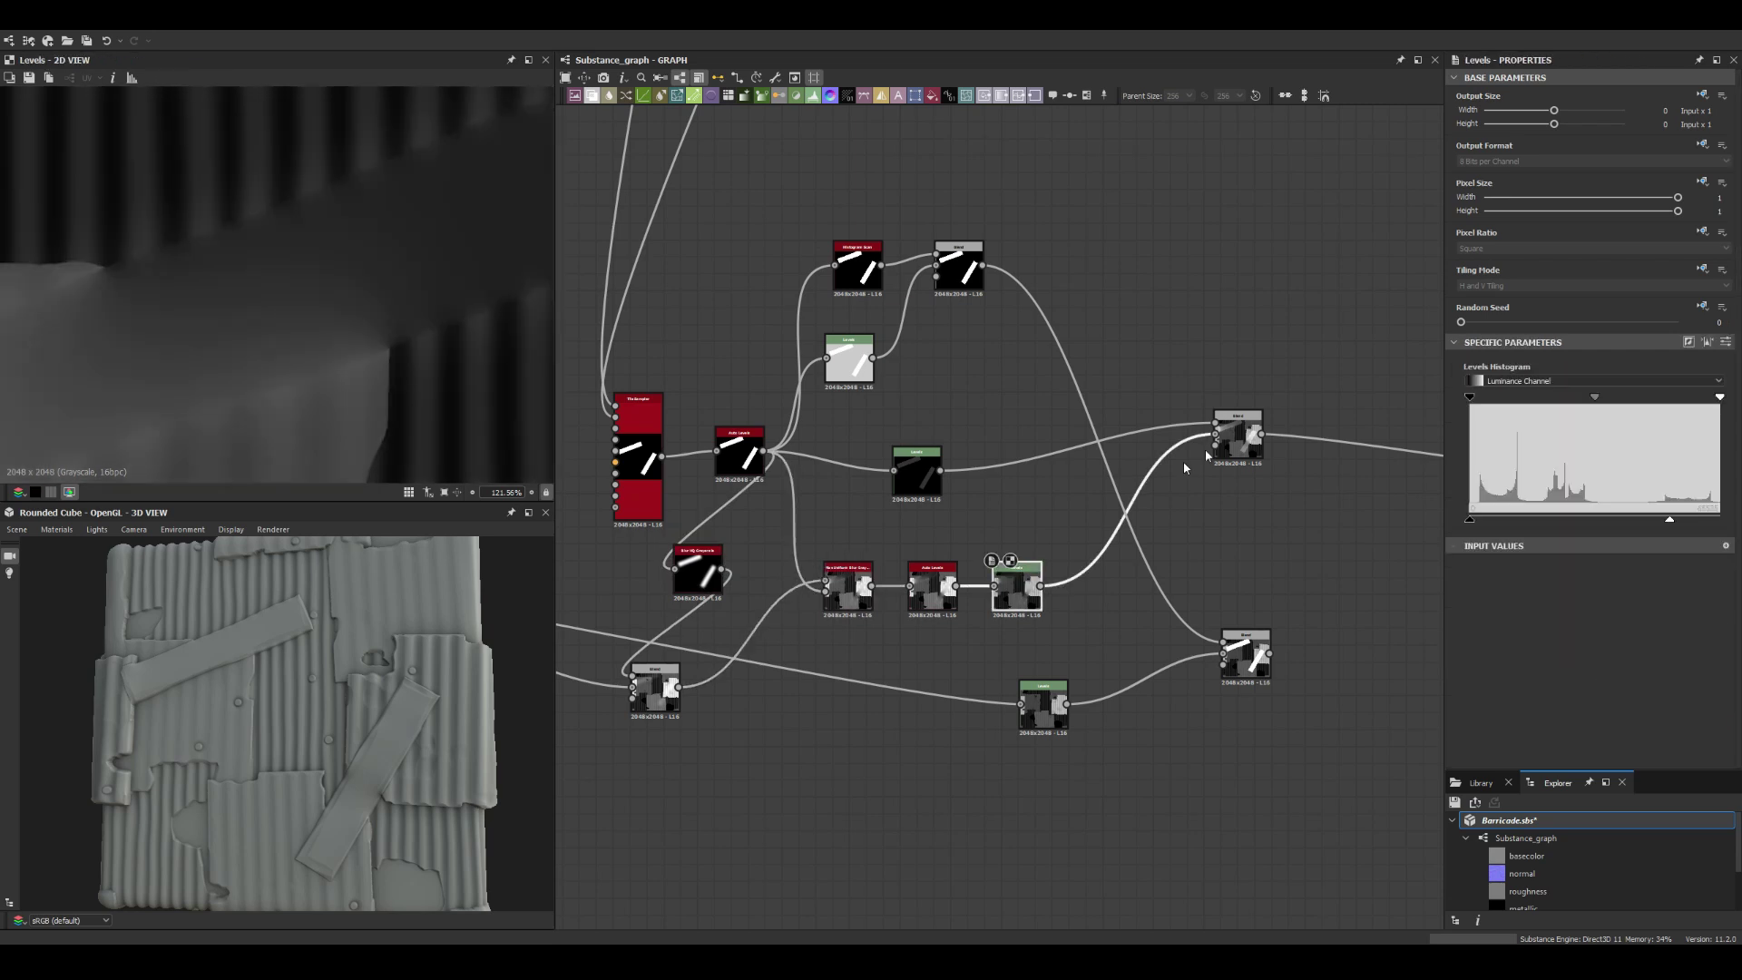
scroll(912, 484, up, 3)
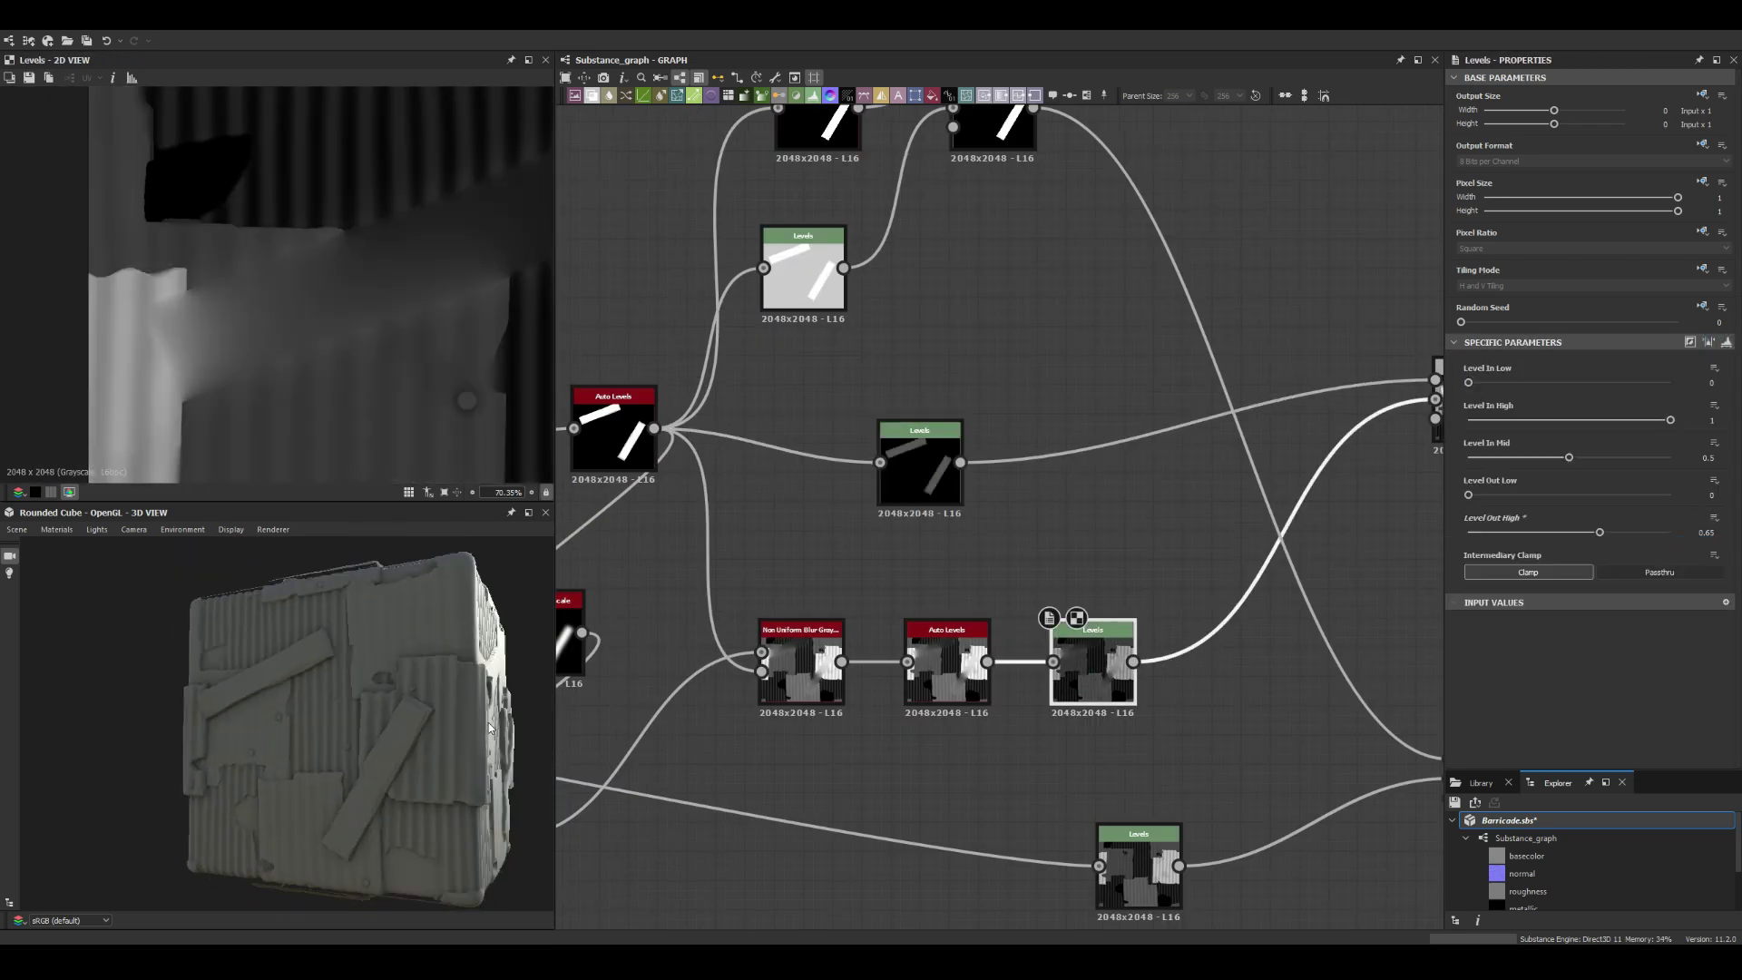
scroll(1114, 621, down, 3)
click(1001, 530)
scroll(872, 601, down, 3)
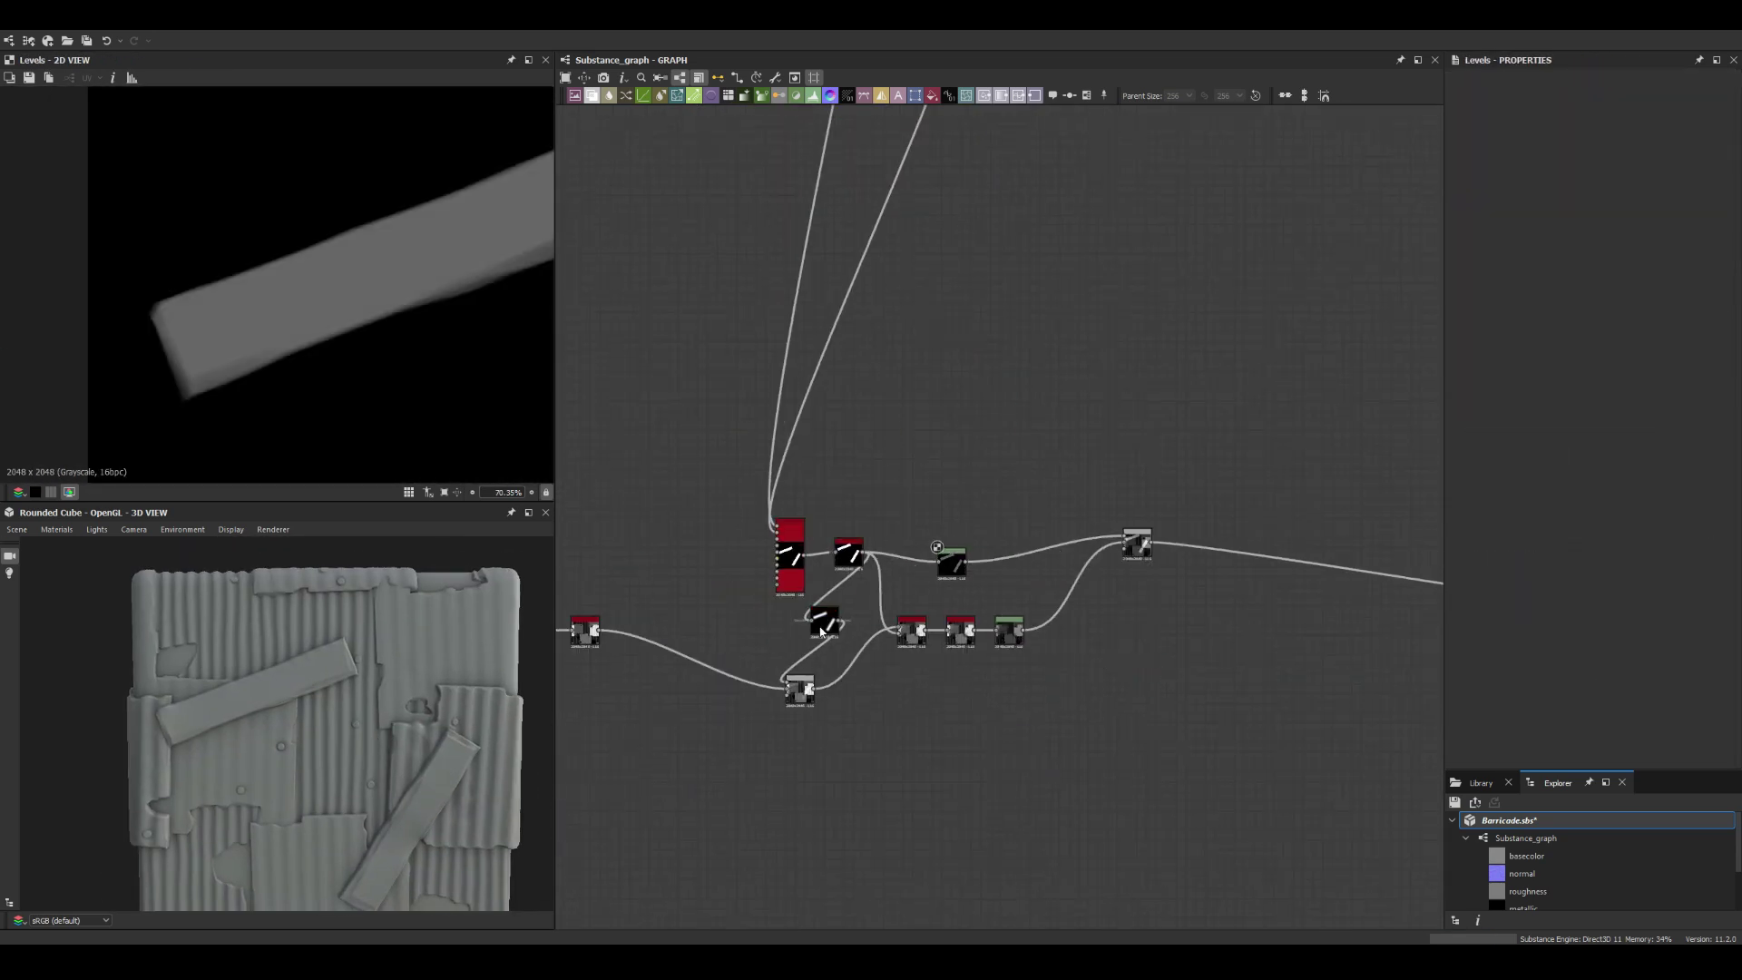
scroll(1012, 448, down, 5)
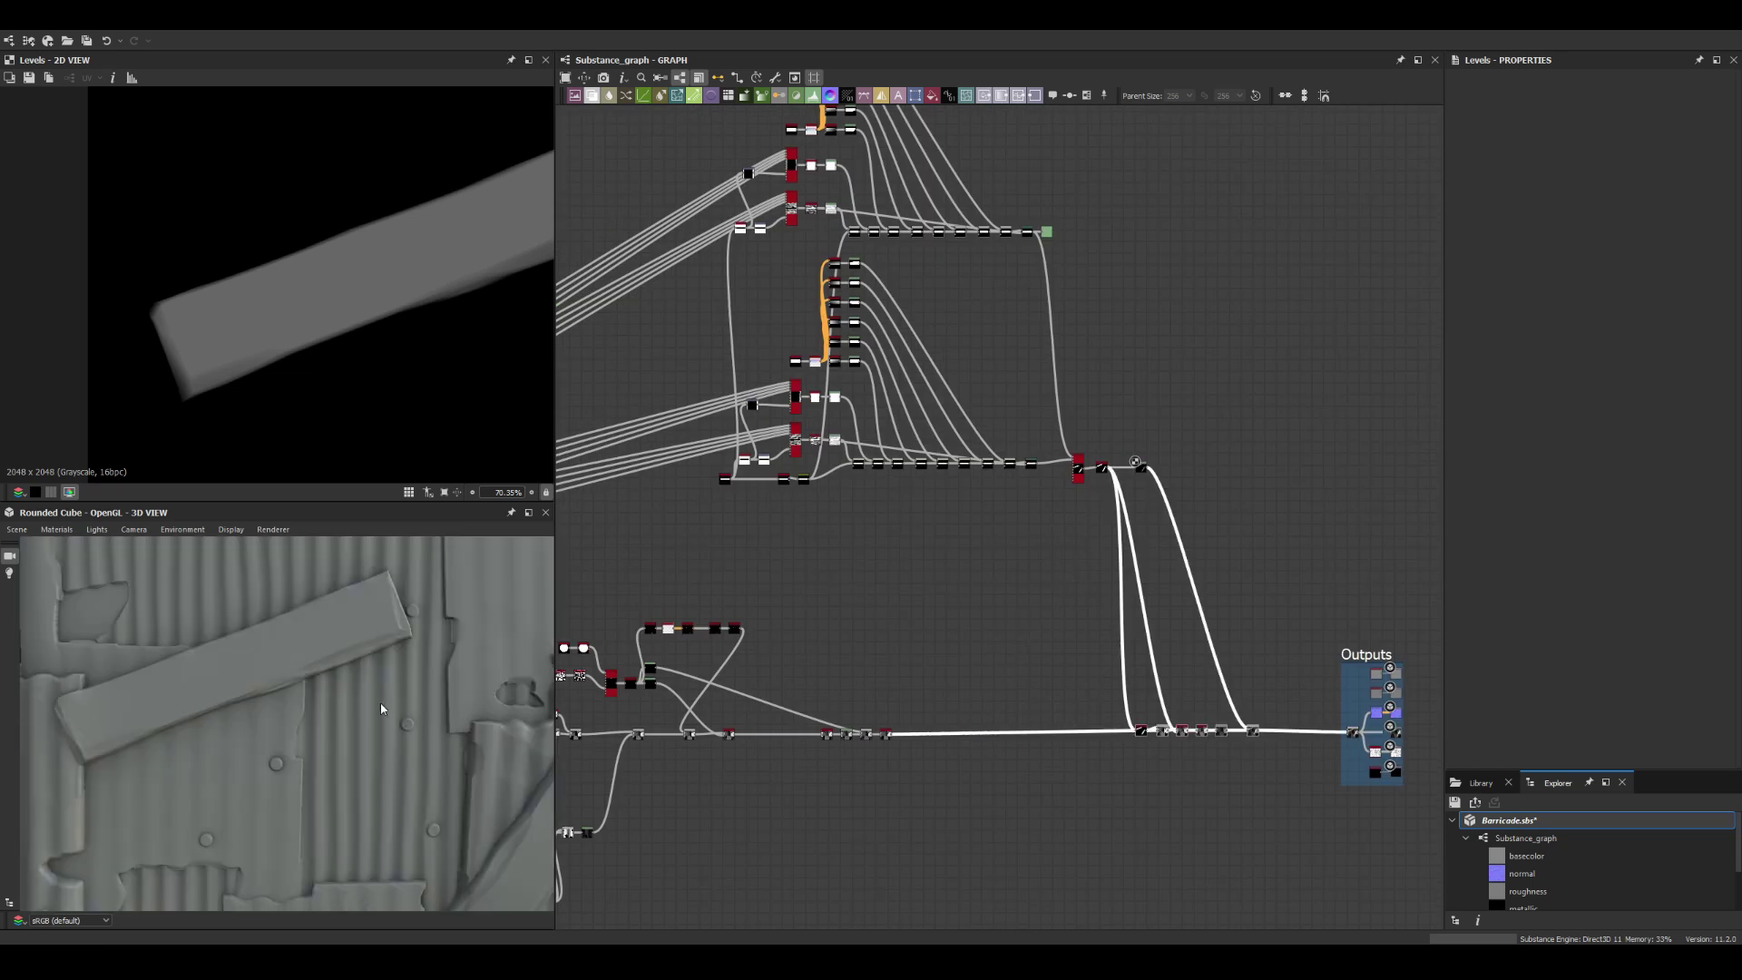
drag(379, 702, 427, 699)
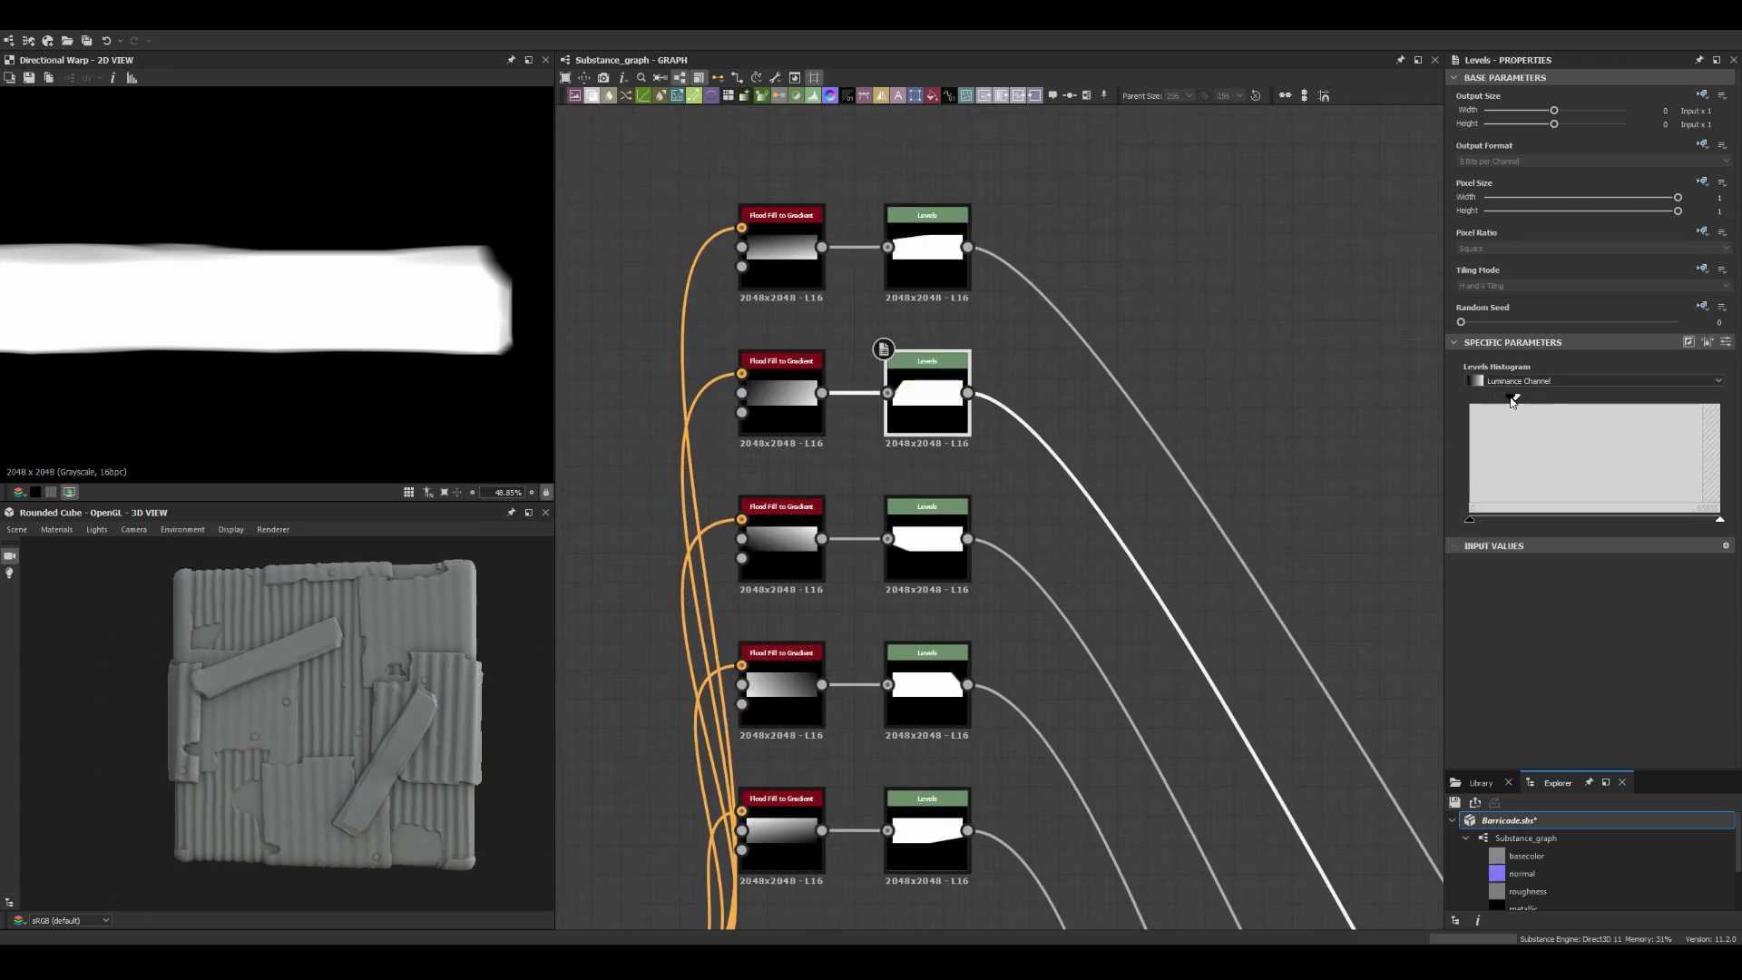
Step: Reshape the plank gradient's Levels range and preview the material on a rounded cylinder
drag(1512, 397, 1524, 396)
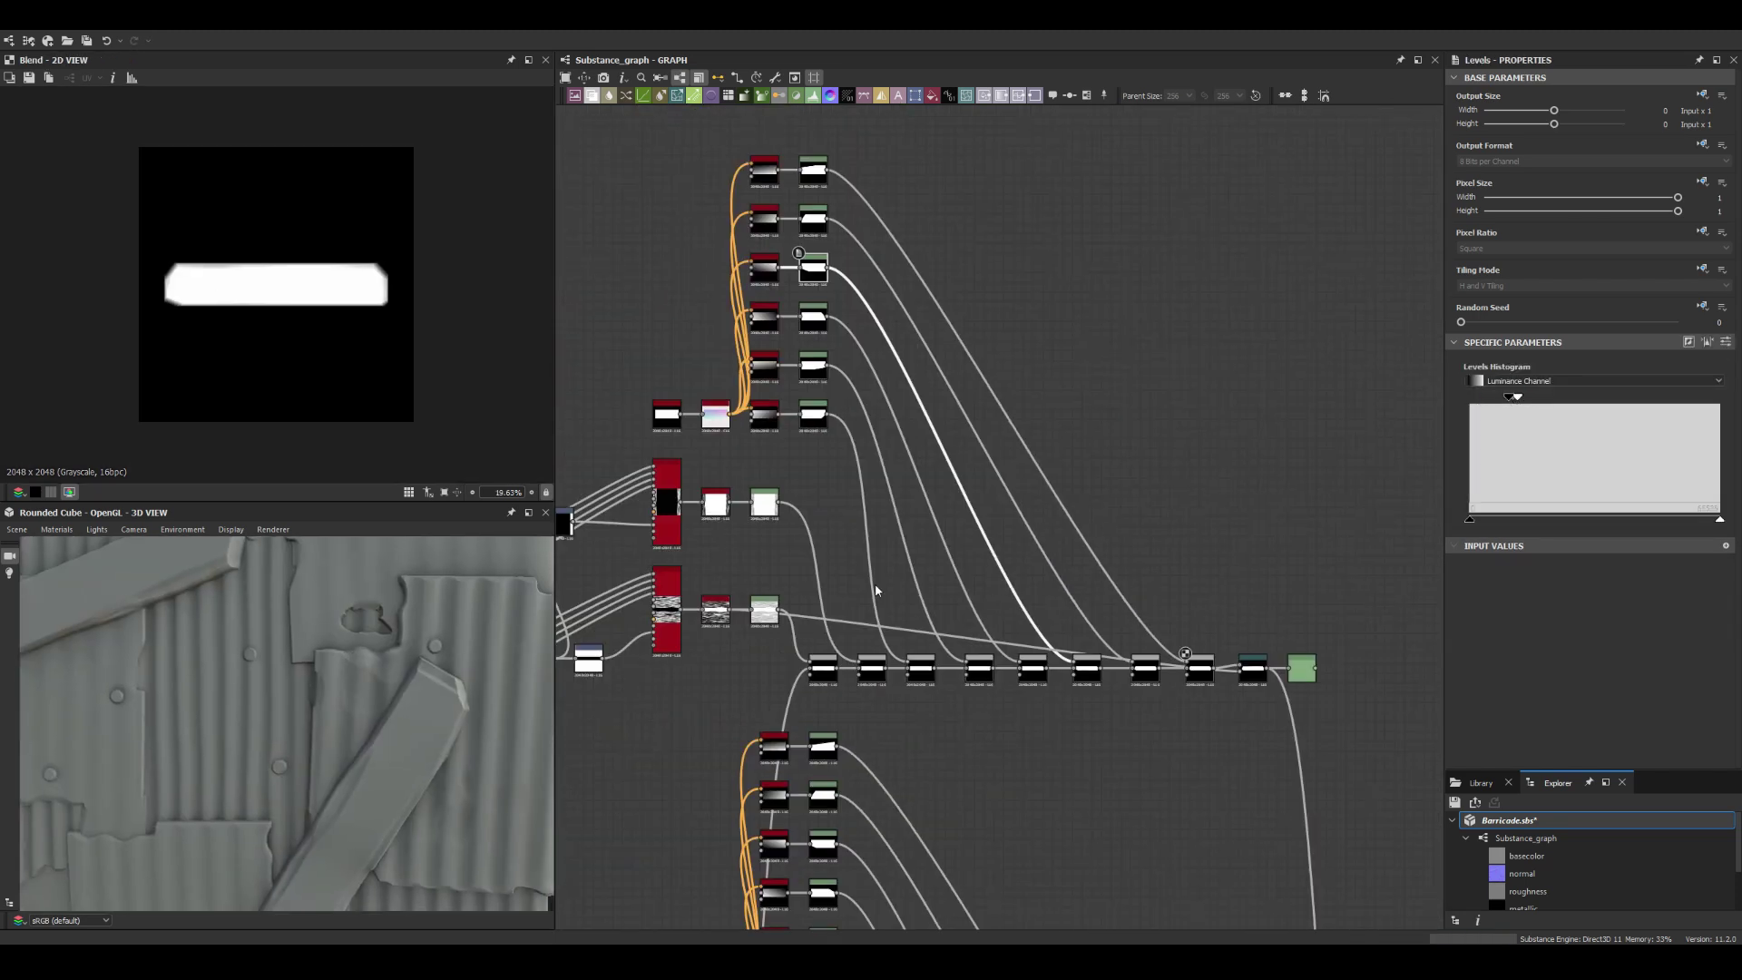
click(1492, 397)
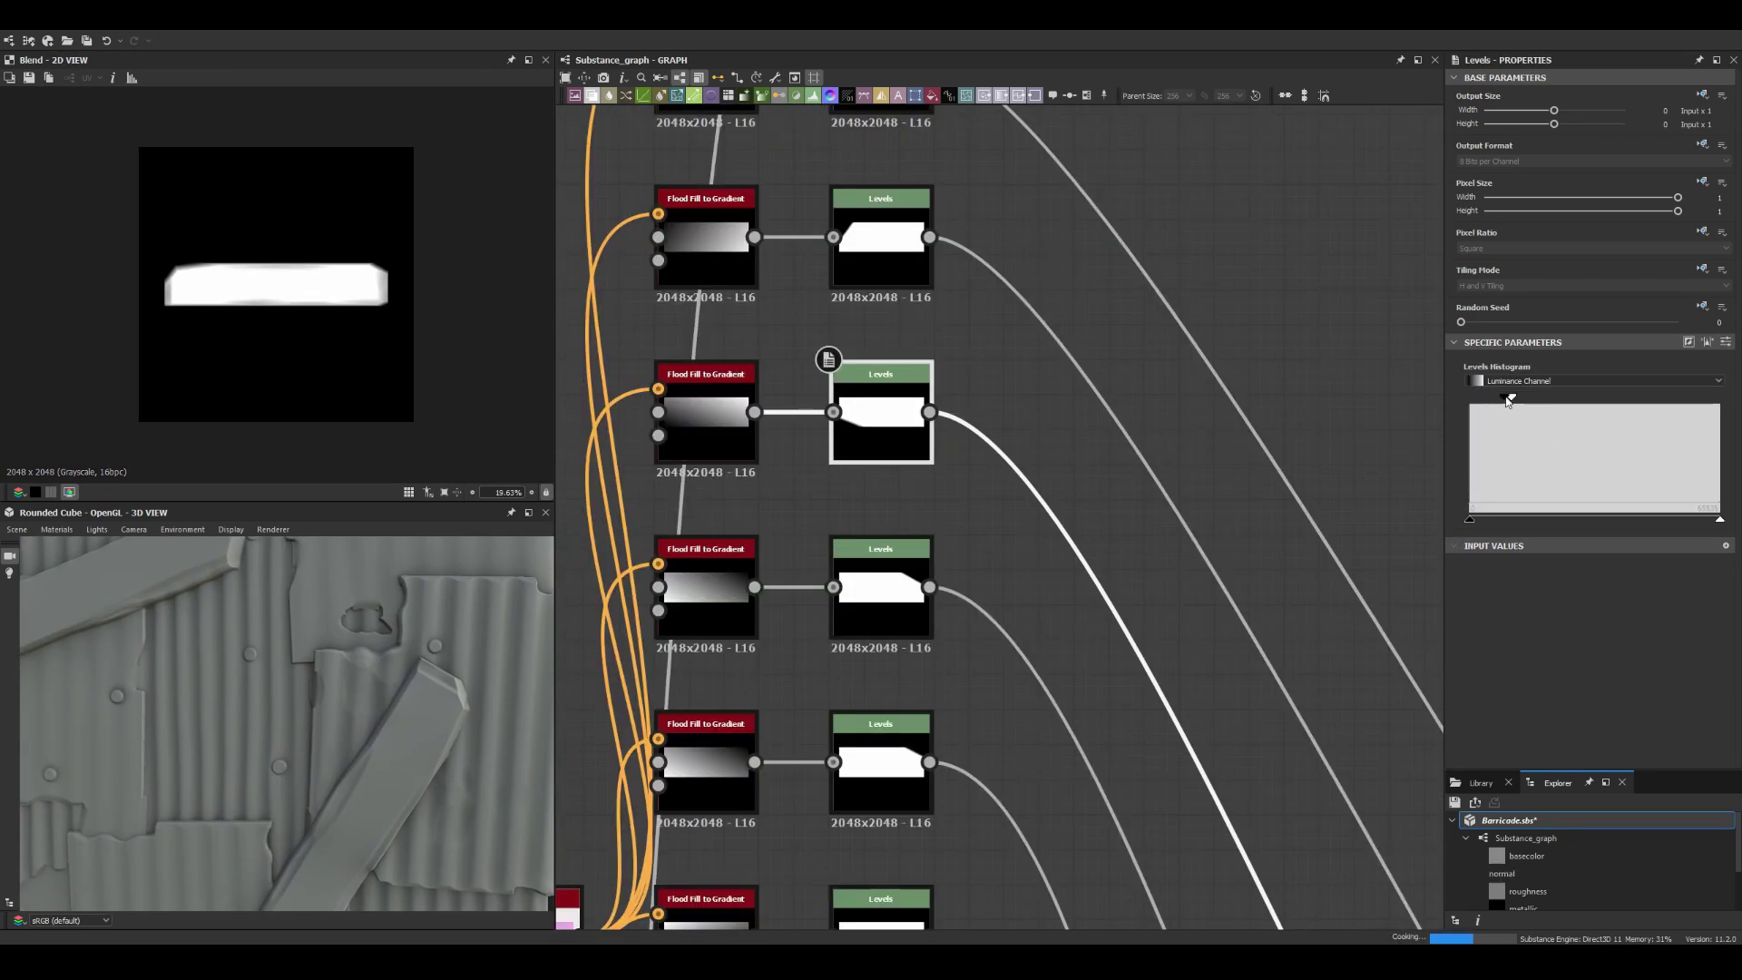
click(17, 529)
click(56, 711)
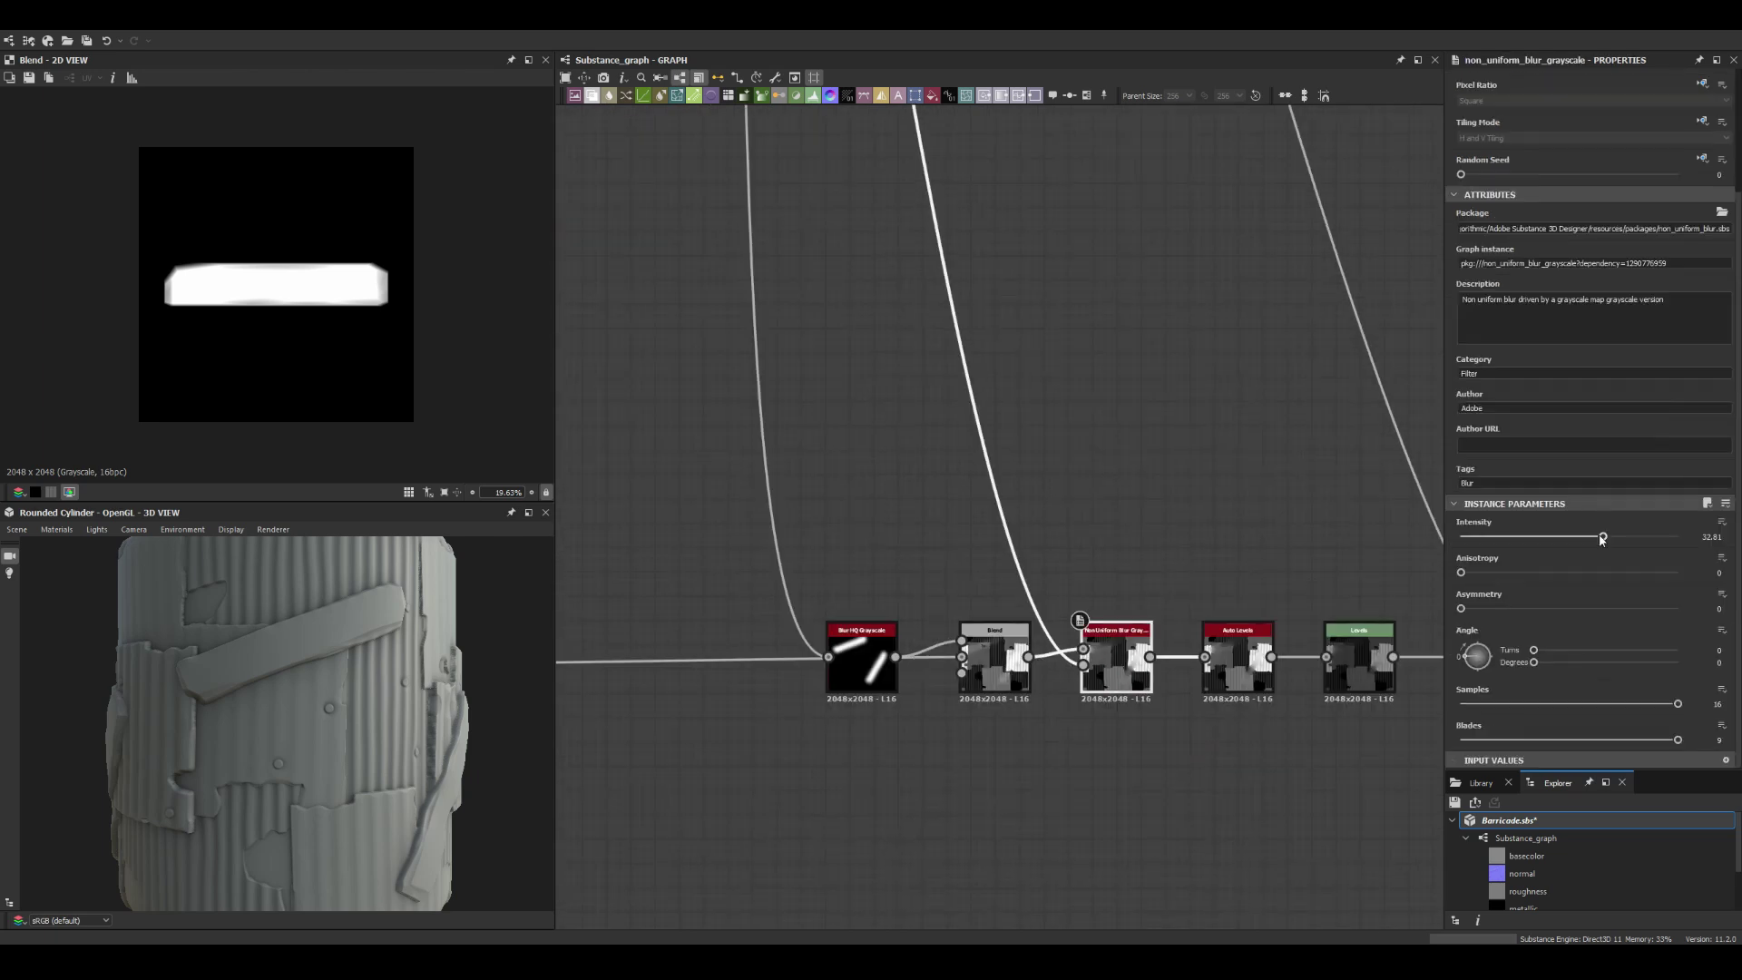
Step: Lower the plank Tile Sampler rotation to about 138.8 degrees (0.3856)
click(56, 529)
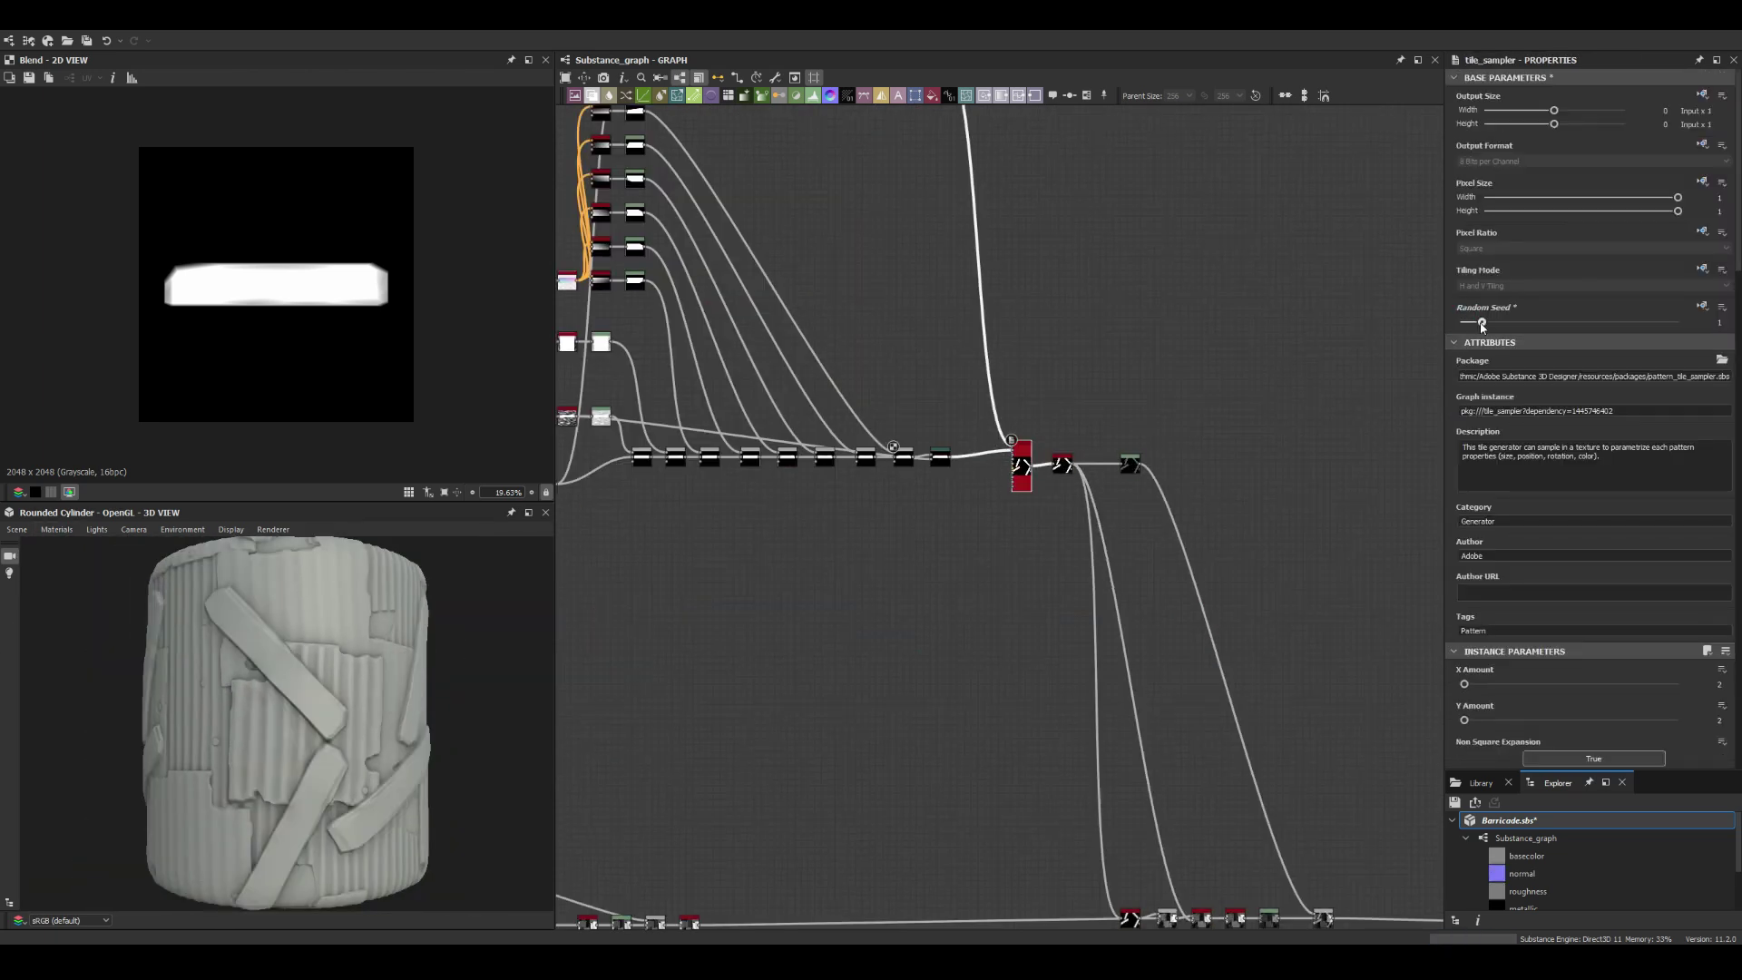
scroll(1542, 522, up, 4)
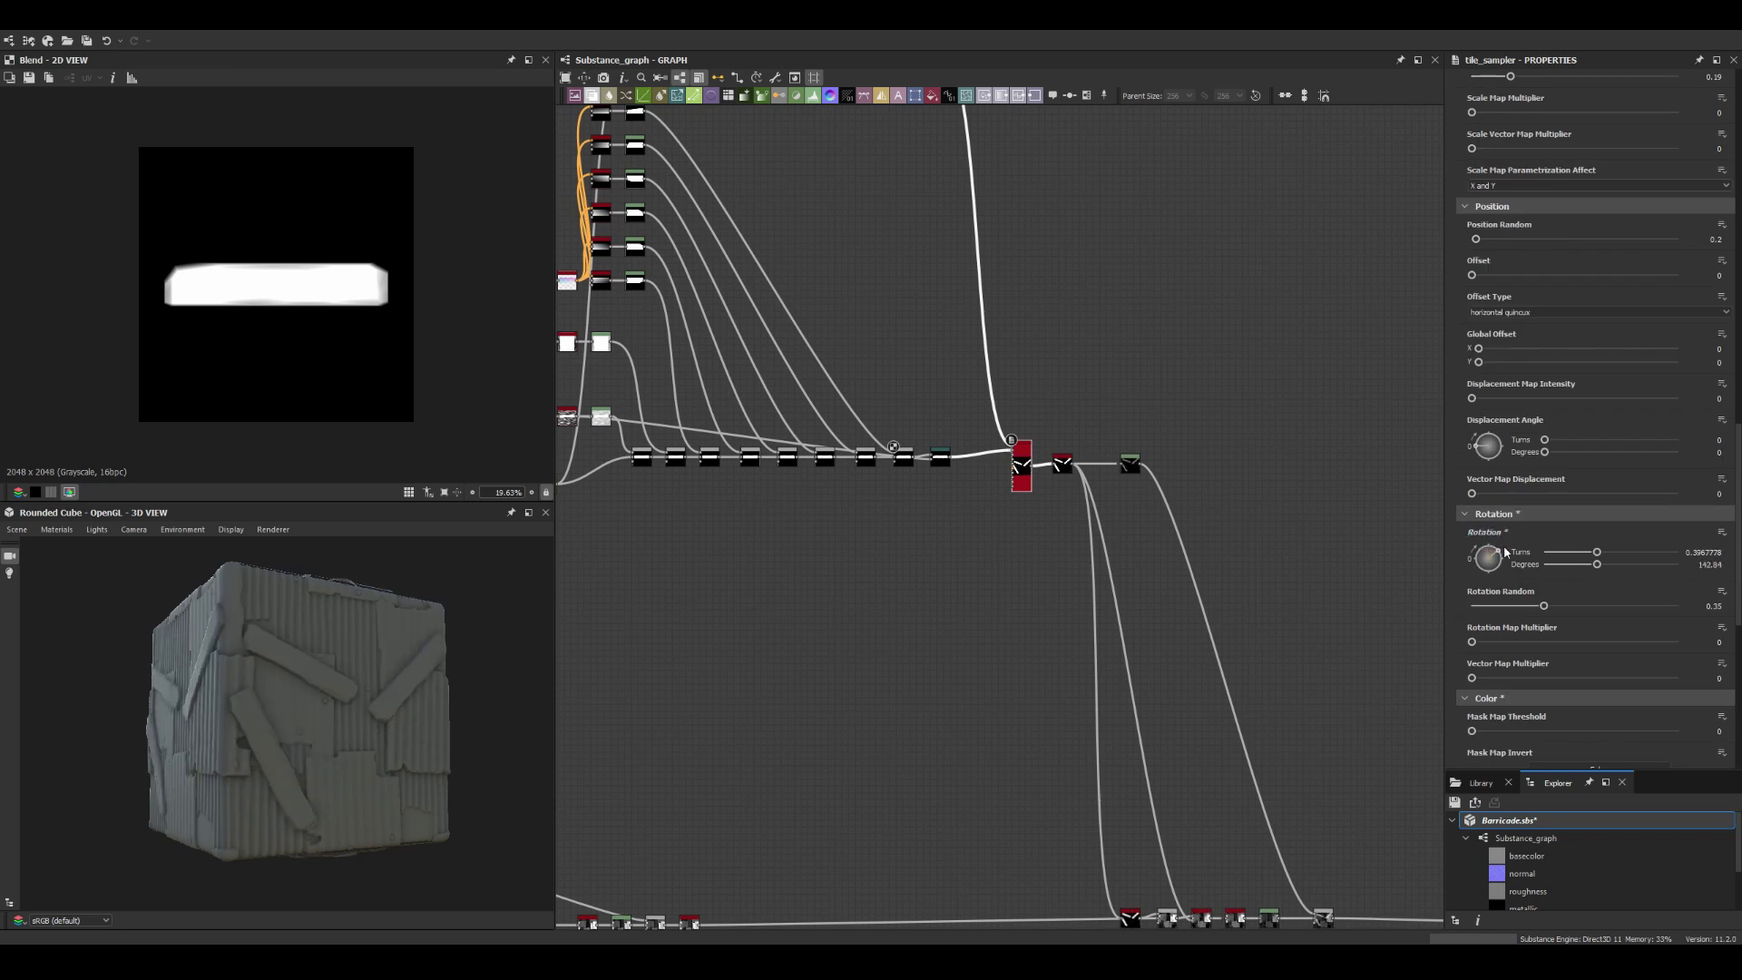
drag(1505, 550, 1501, 556)
scroll(690, 408, up, 3)
Step: Add a Histogram Scan mask with Levels and wire it into a Blend
scroll(689, 408, up, 3)
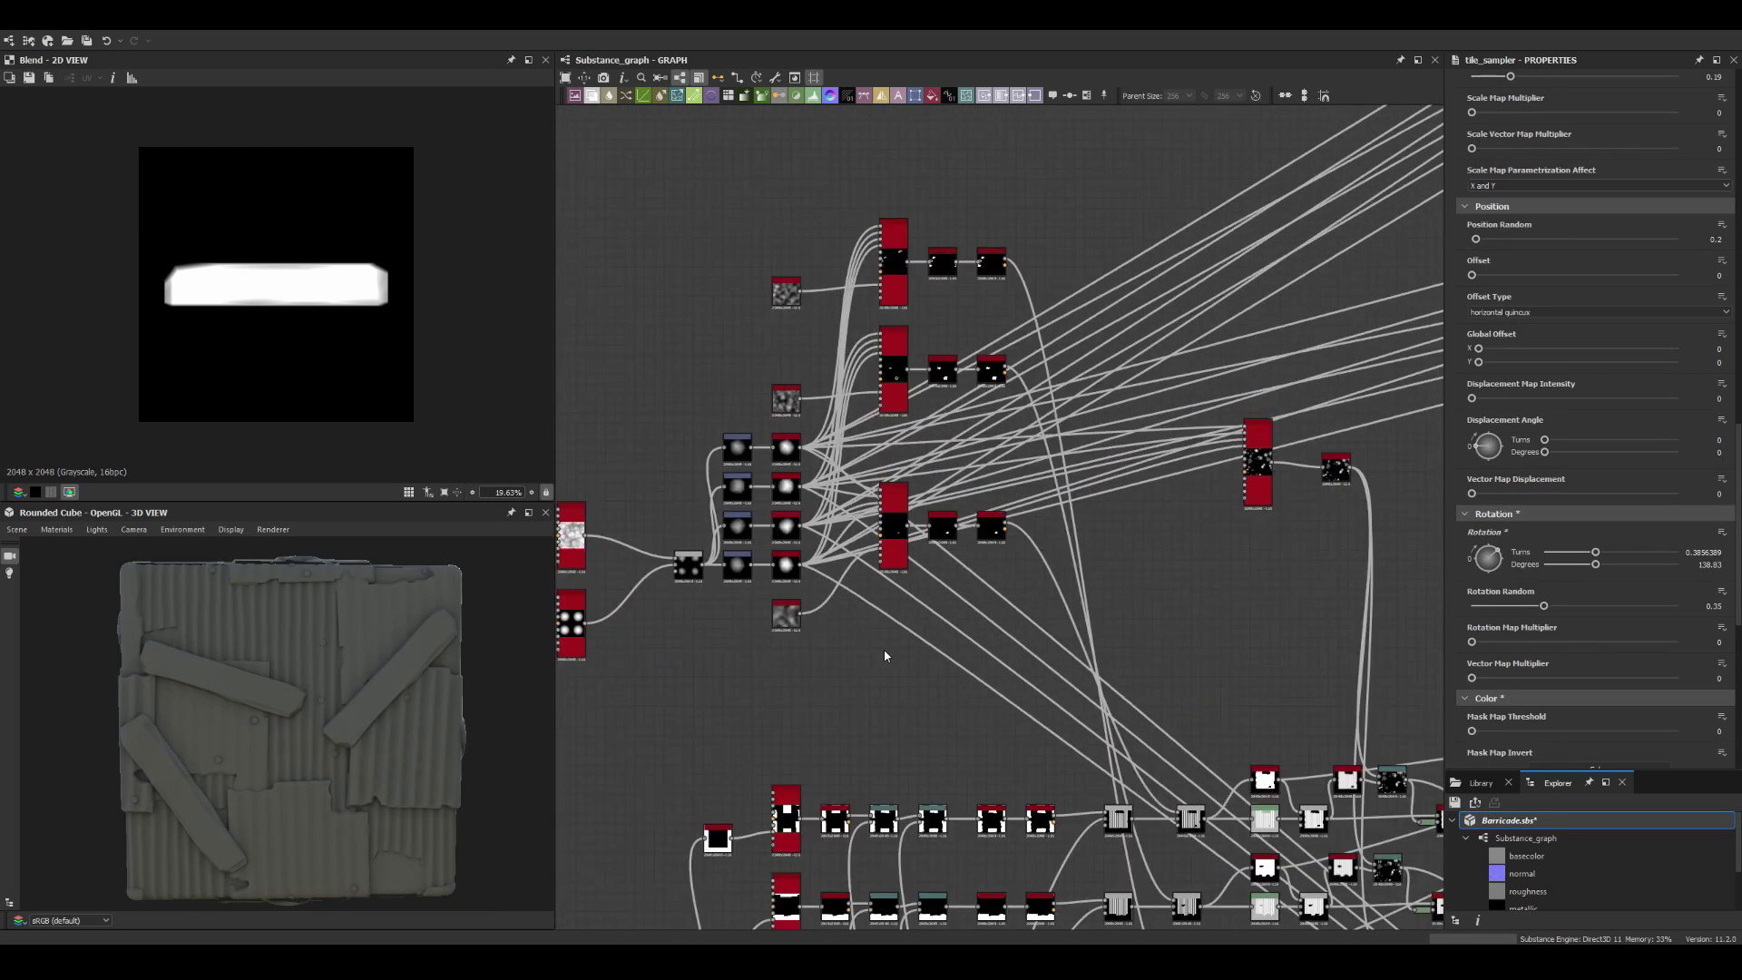
middle_drag(544, 499, 623, 542)
scroll(871, 471, up, 2)
scroll(890, 548, up, 2)
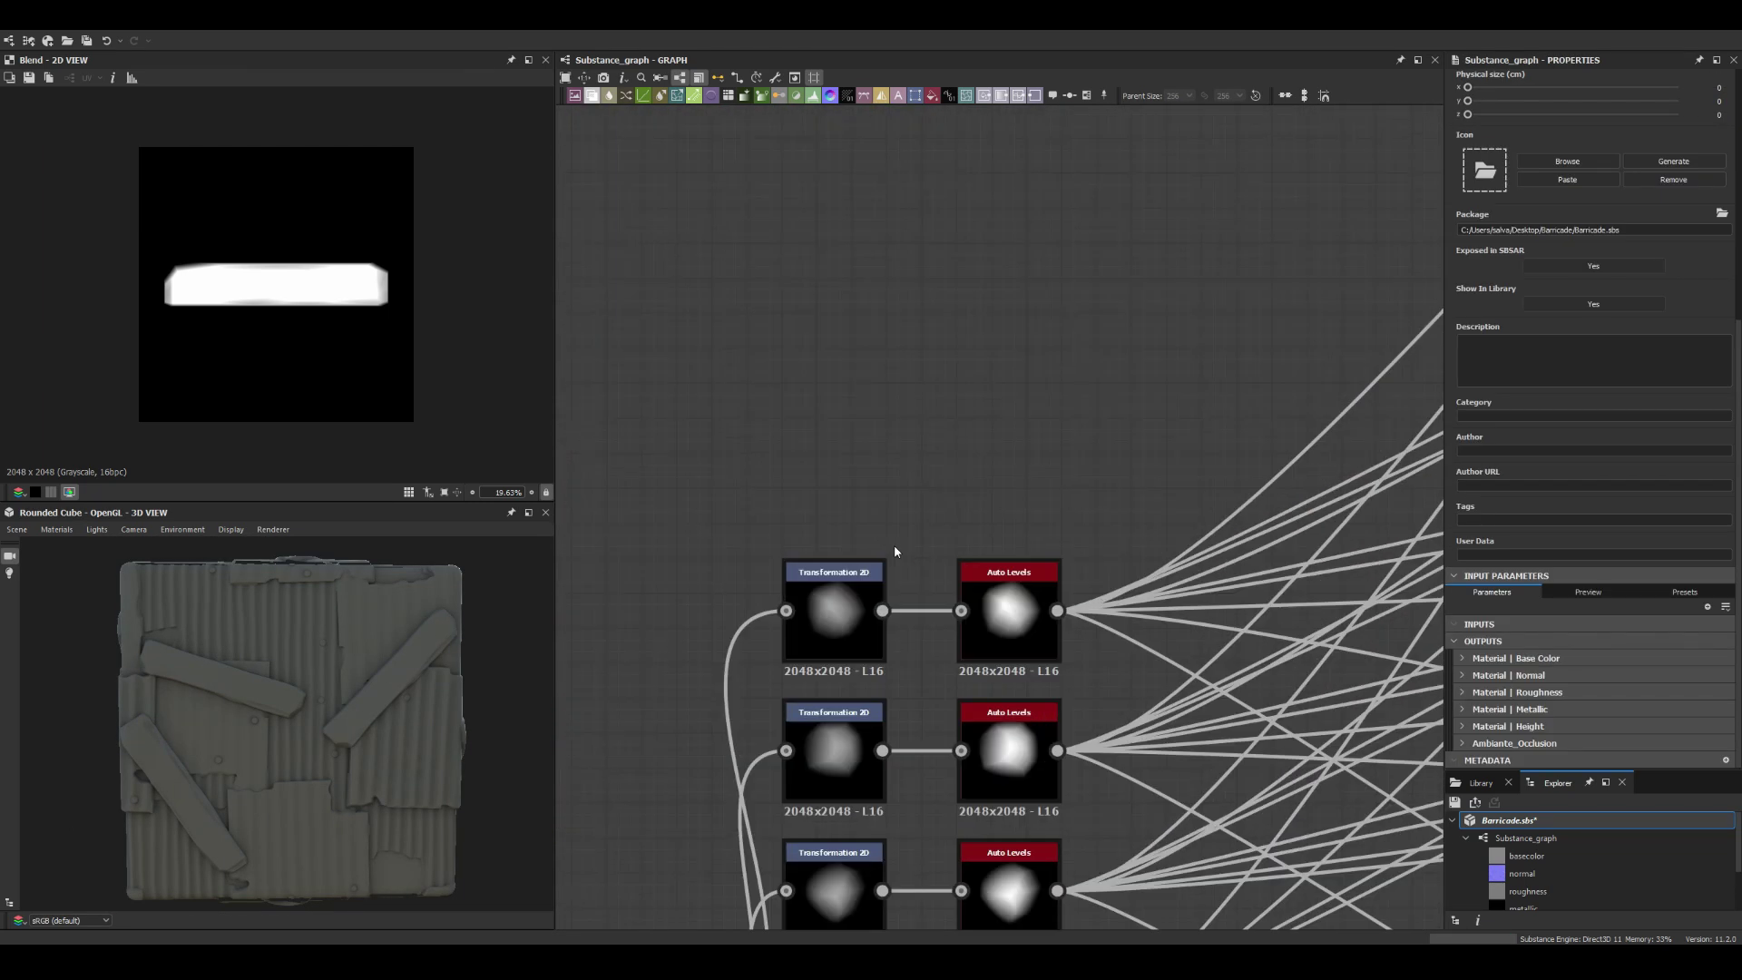
key(space)
scroll(953, 409, down, 2)
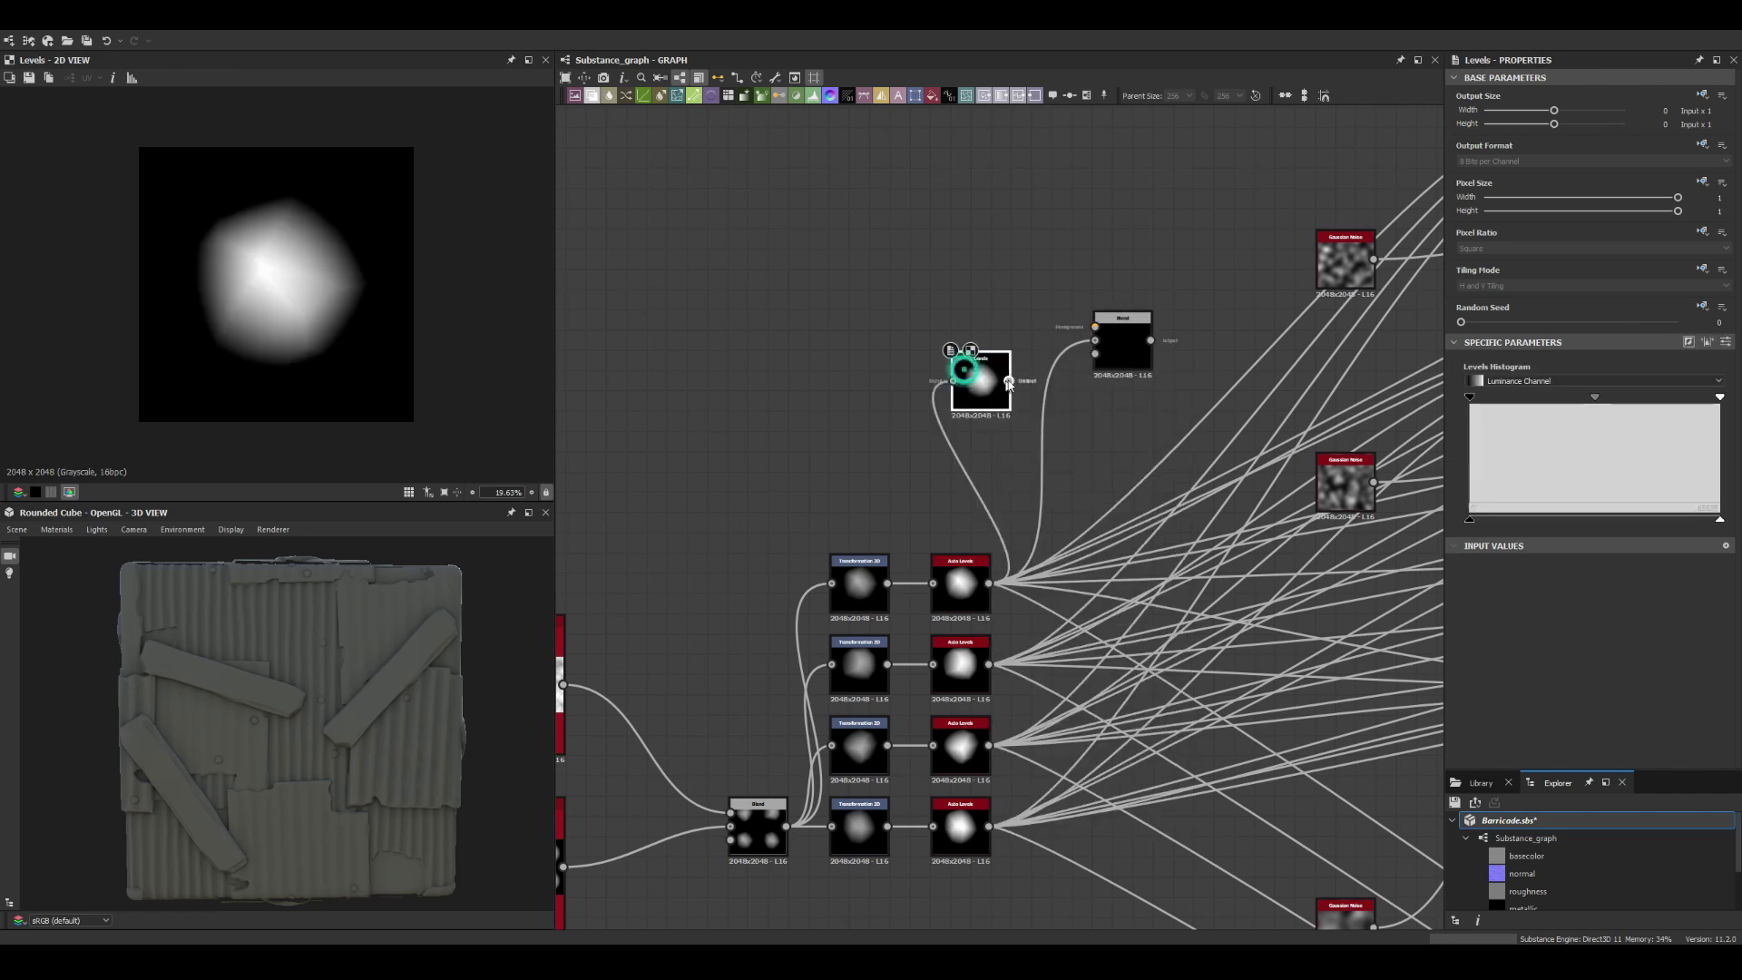
drag(1460, 684, 1658, 683)
click(992, 388)
scroll(992, 388, down, 3)
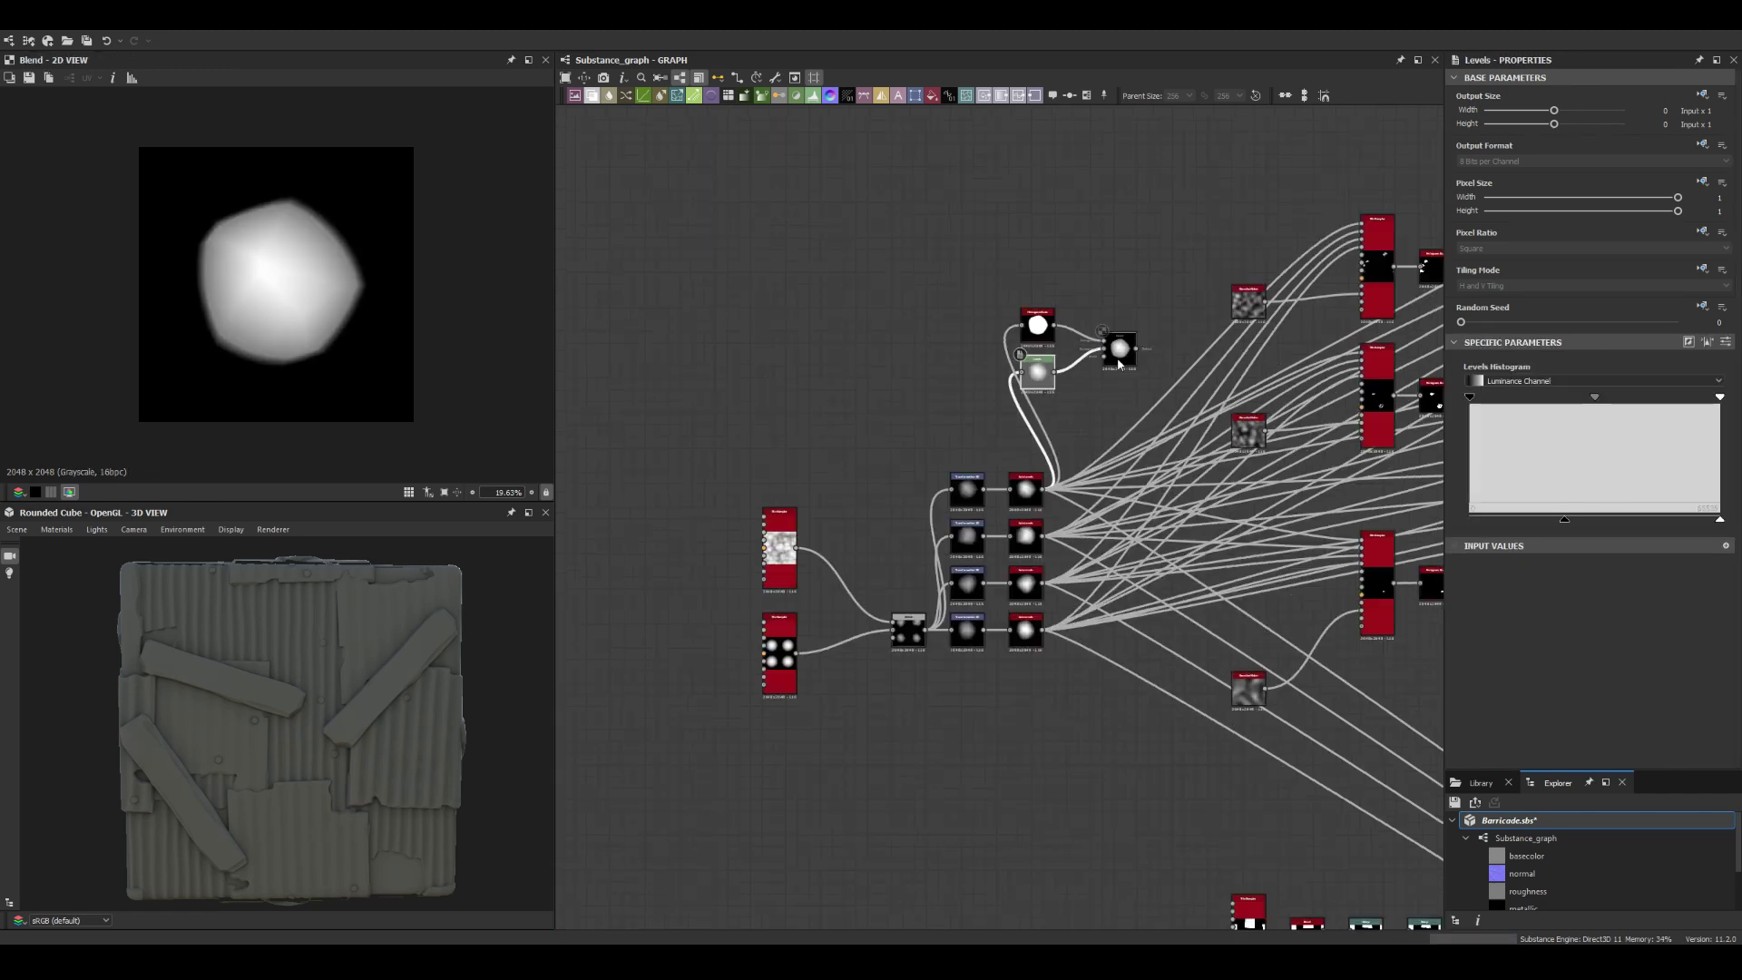
Step: Duplicate the mask group, set Tile Sampler Pattern Input Number to 4, and delete old shape nodes
drag(1041, 182, 891, 341)
key(ctrl+d)
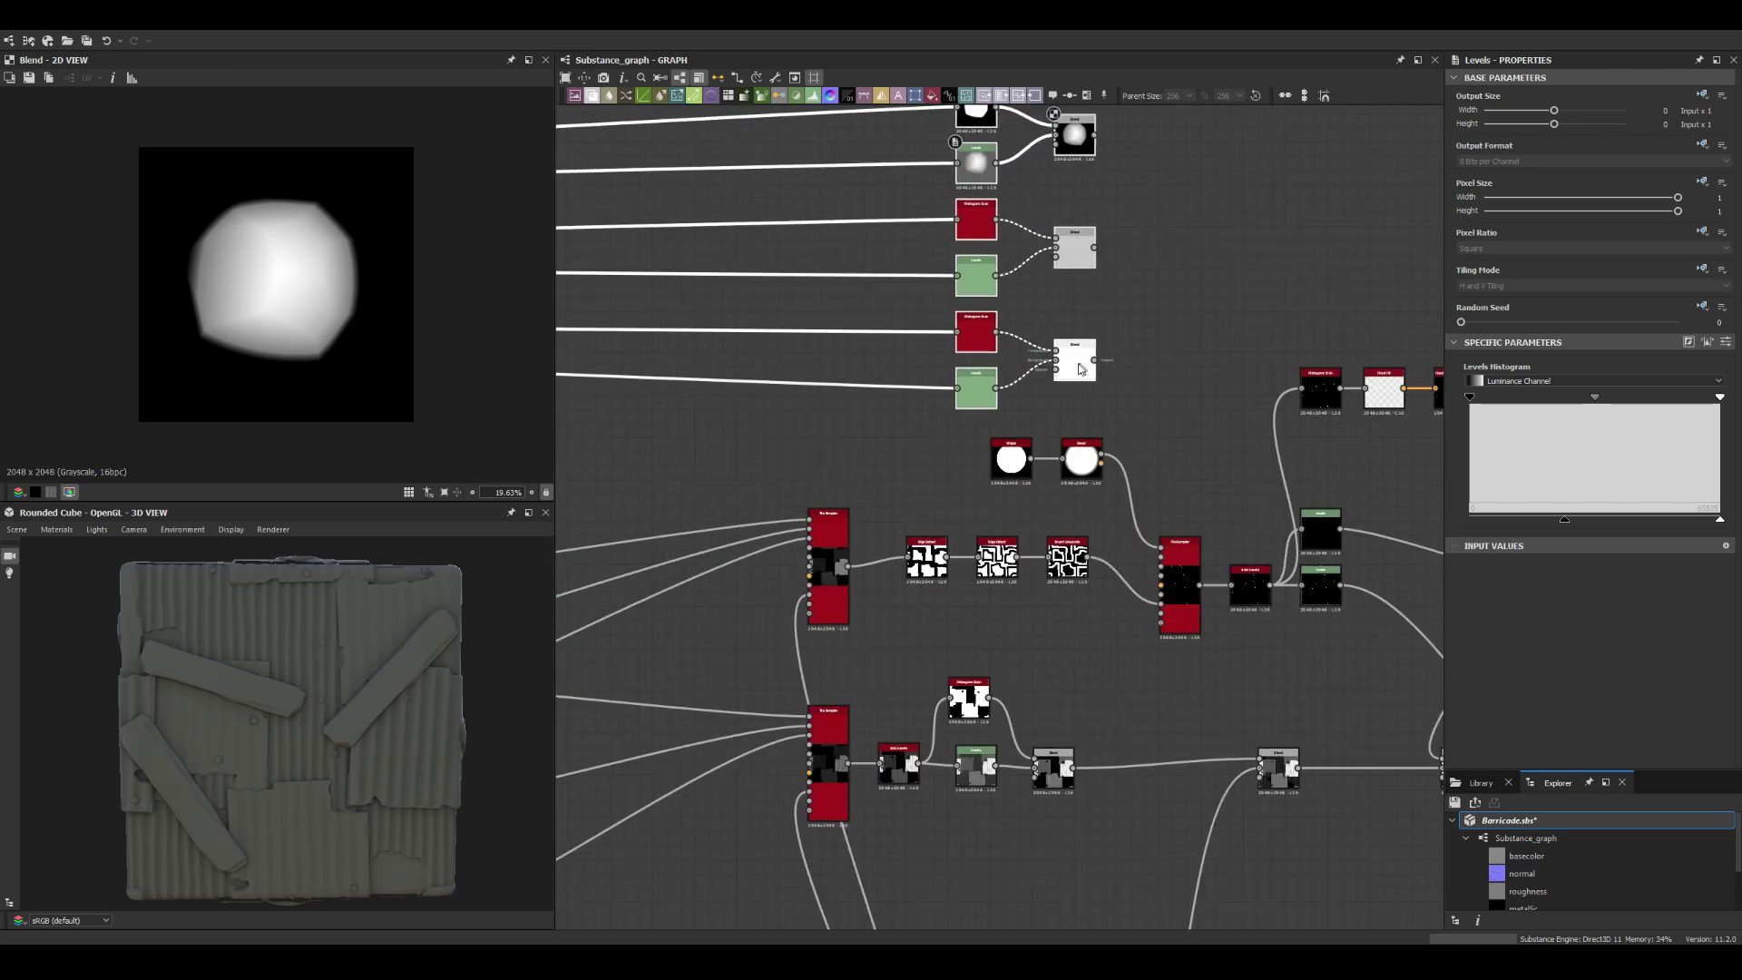
double_click(1158, 545)
drag(1512, 446, 1593, 443)
scroll(1082, 703, down, 3)
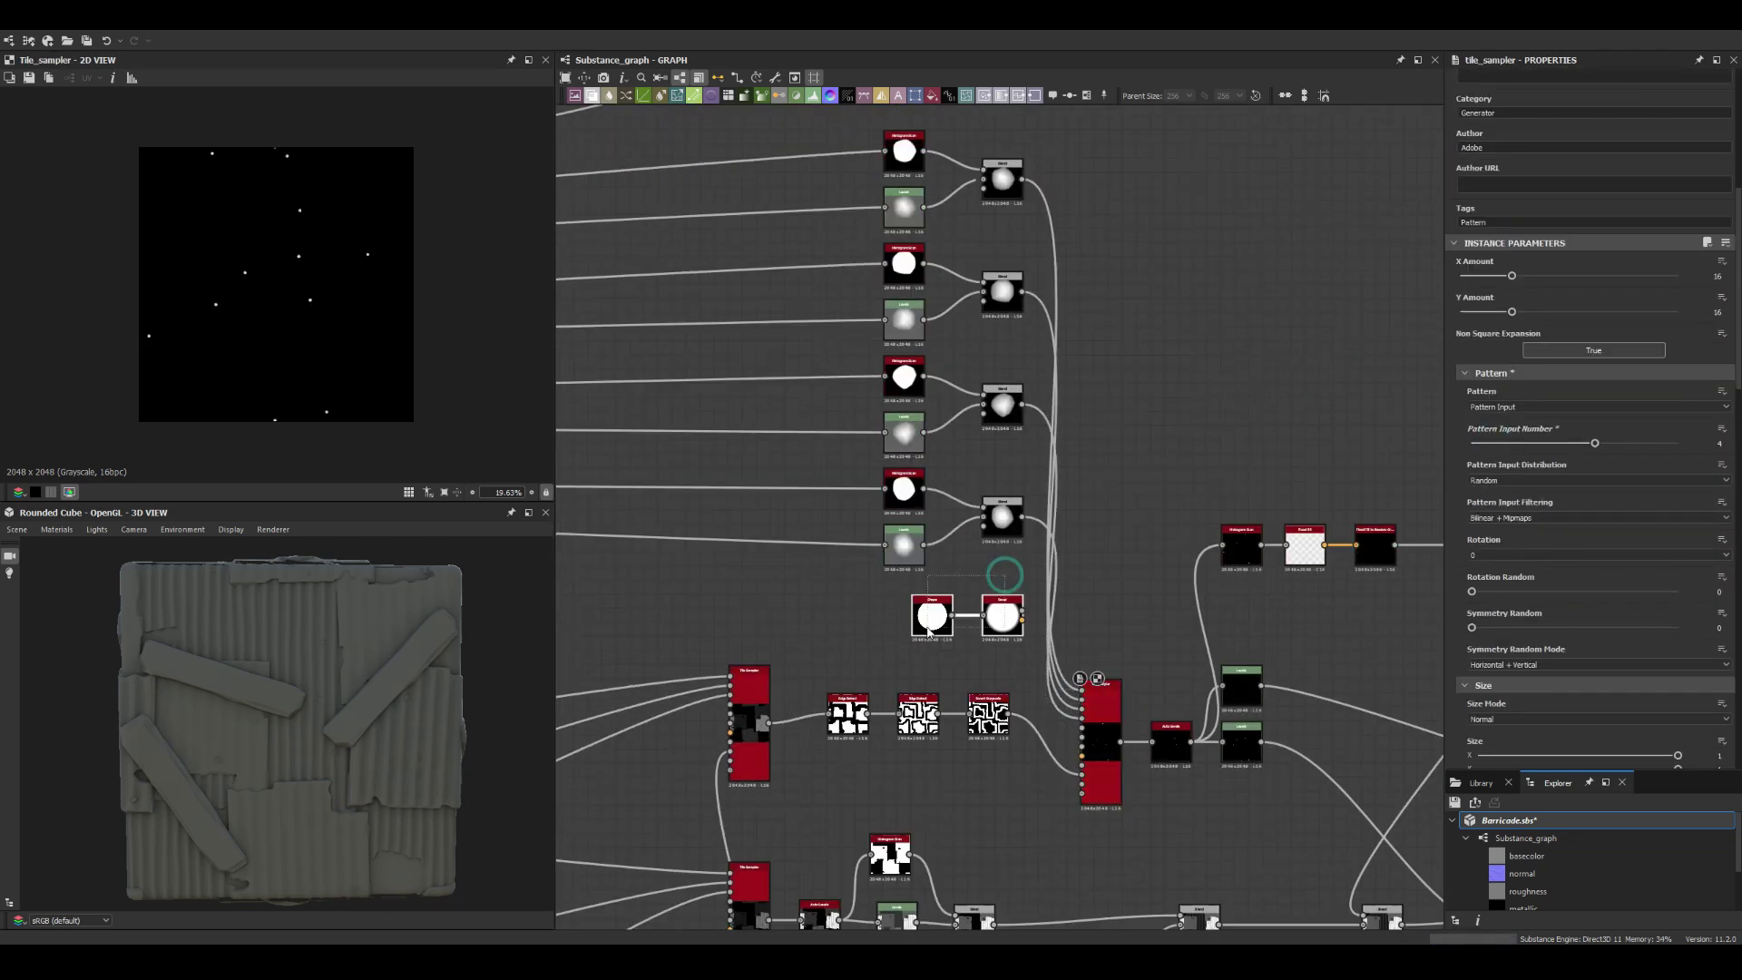
key(Delete)
click(1241, 689)
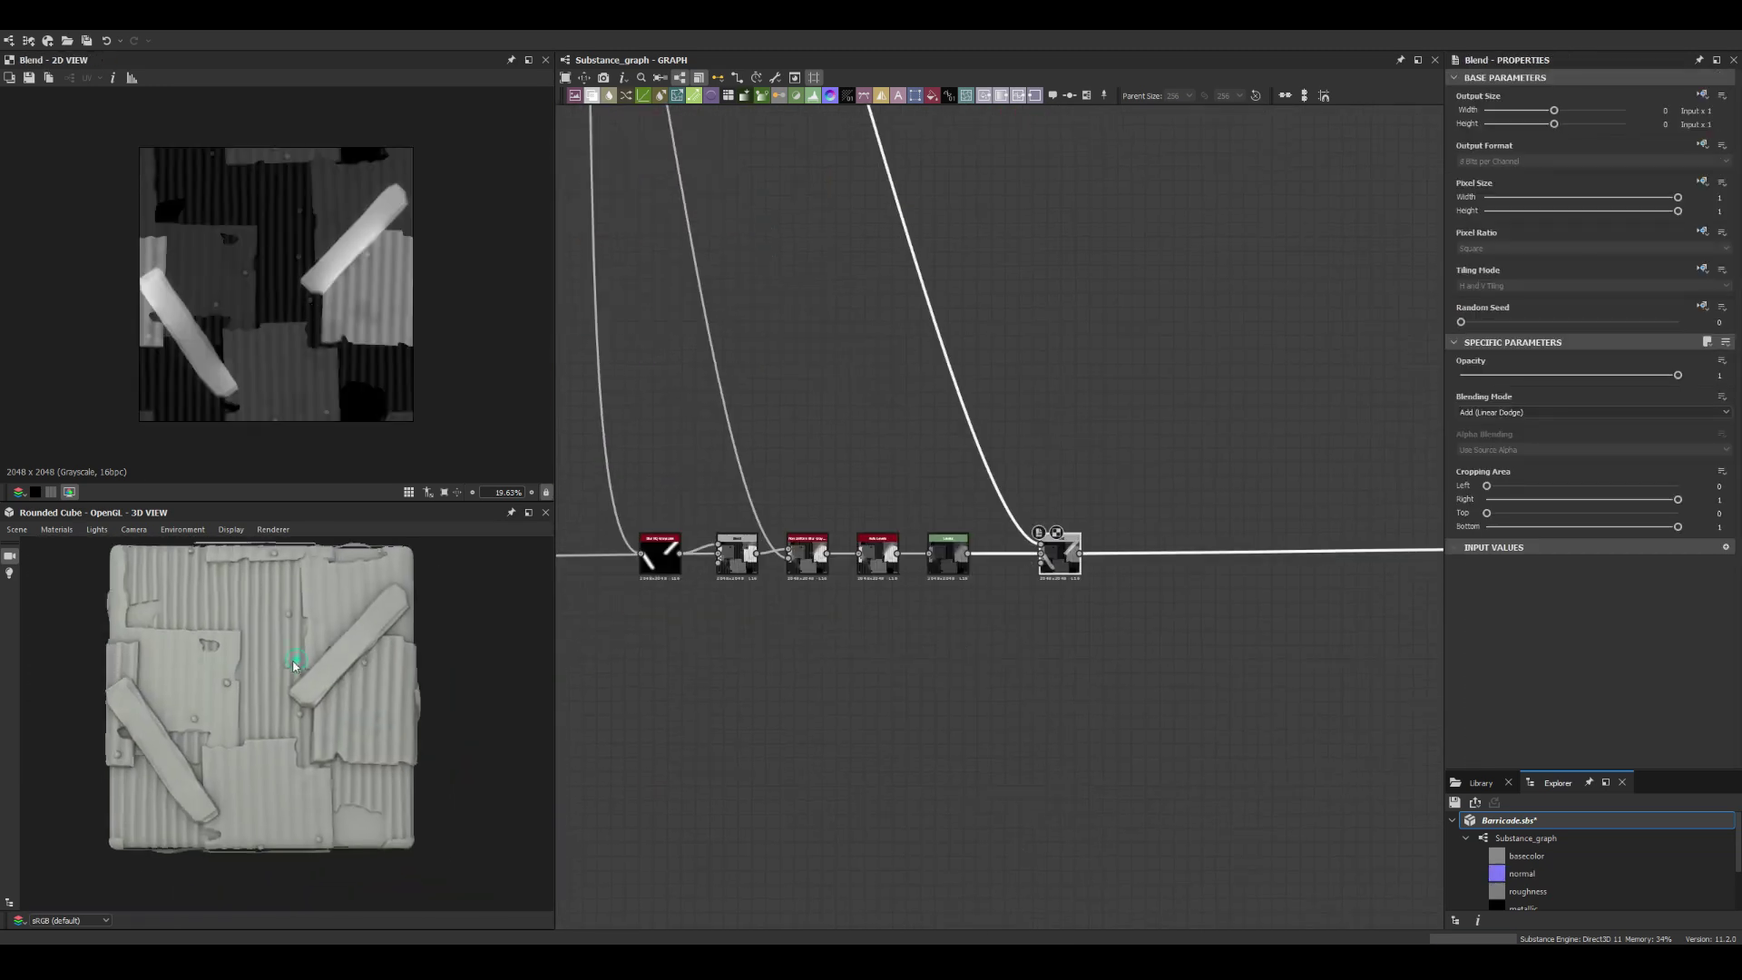
Step: Add two Tile Sampler nodes for the rows of nail dots
scroll(293, 666, down, 3)
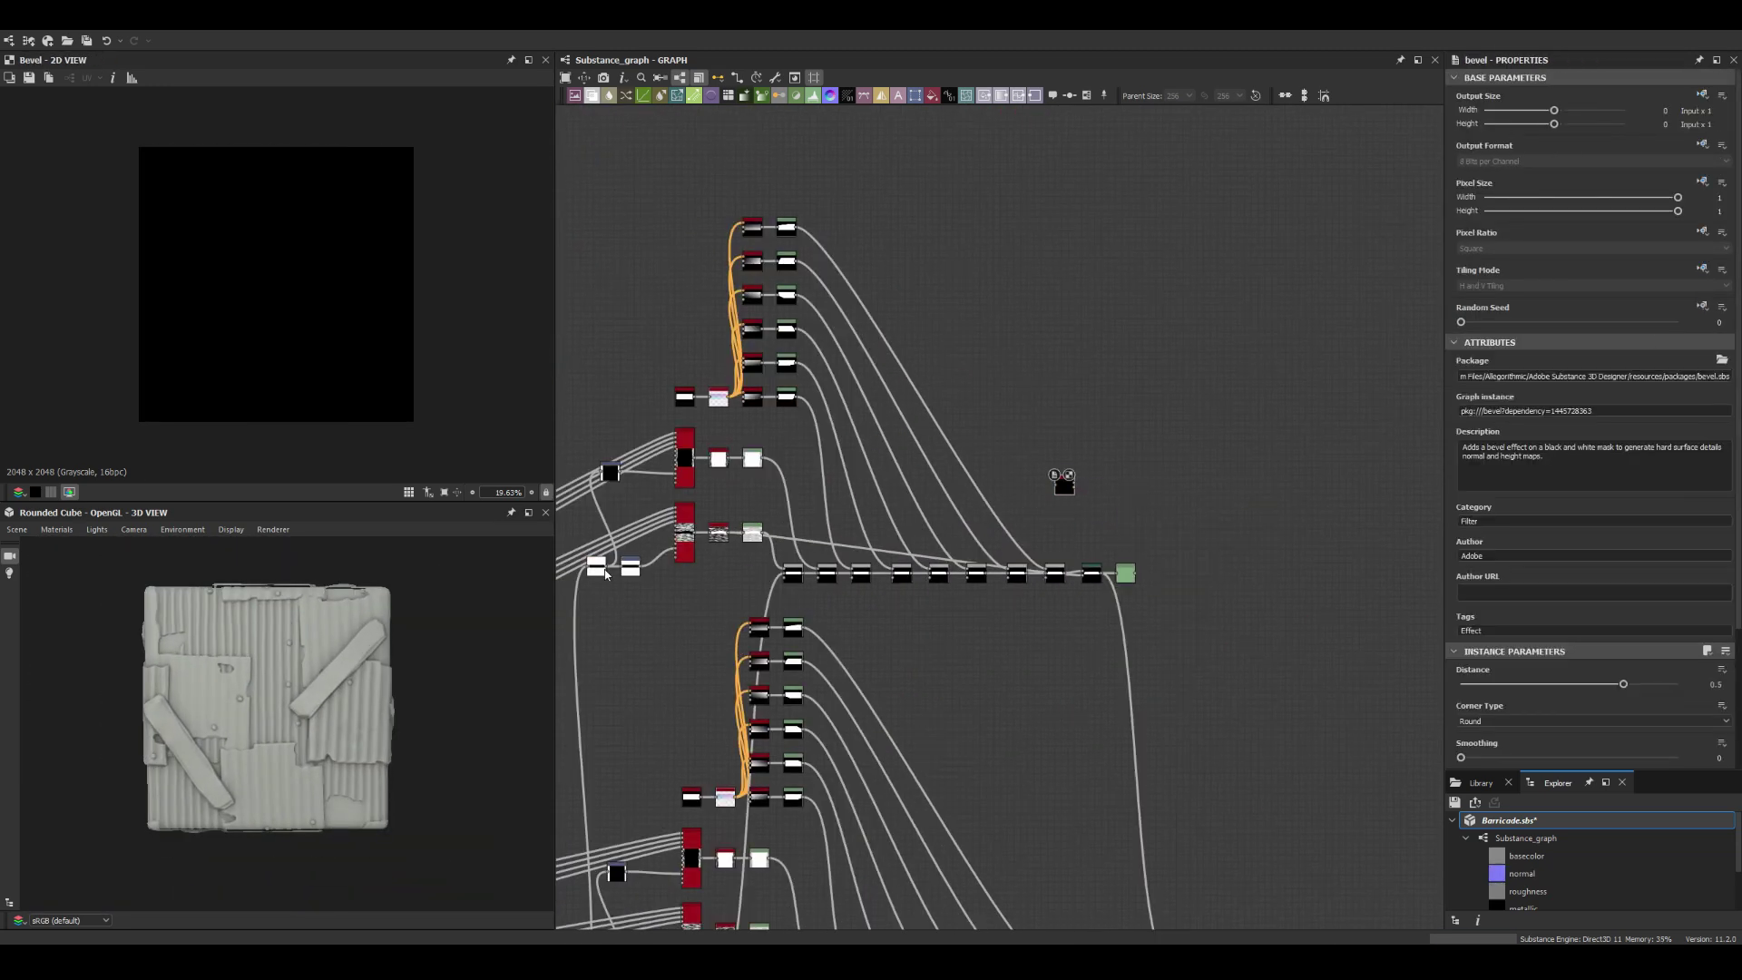
key(space)
text(ti)
click(1129, 638)
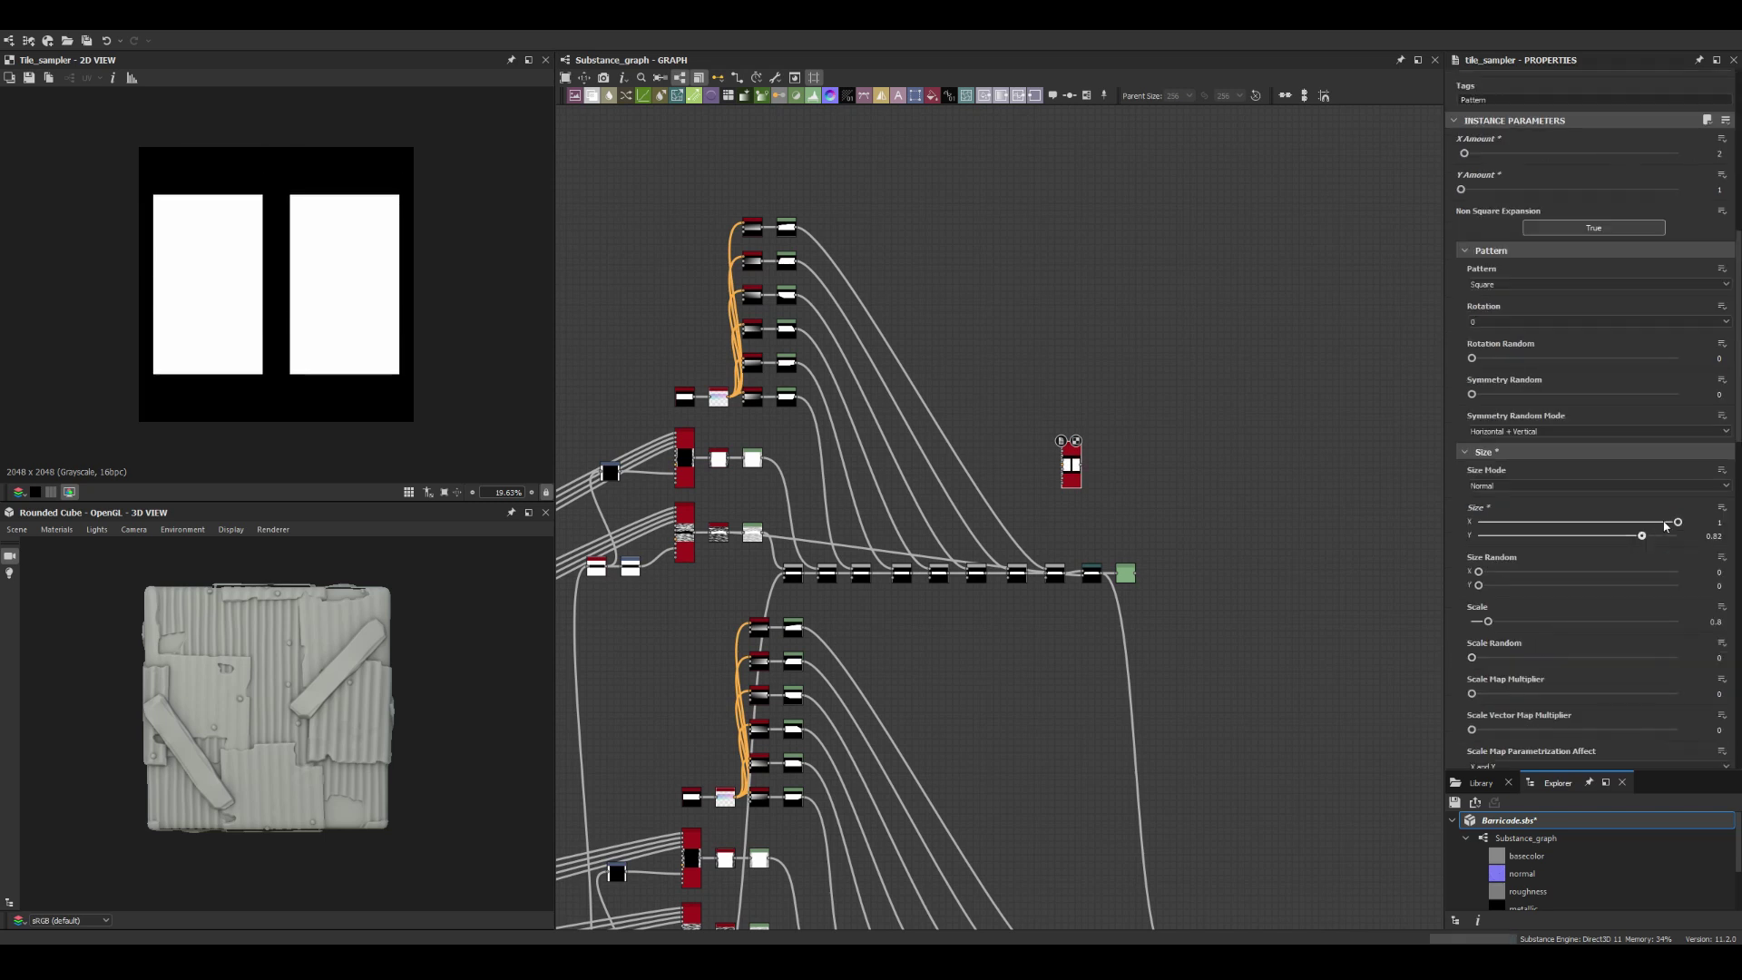
click(1155, 685)
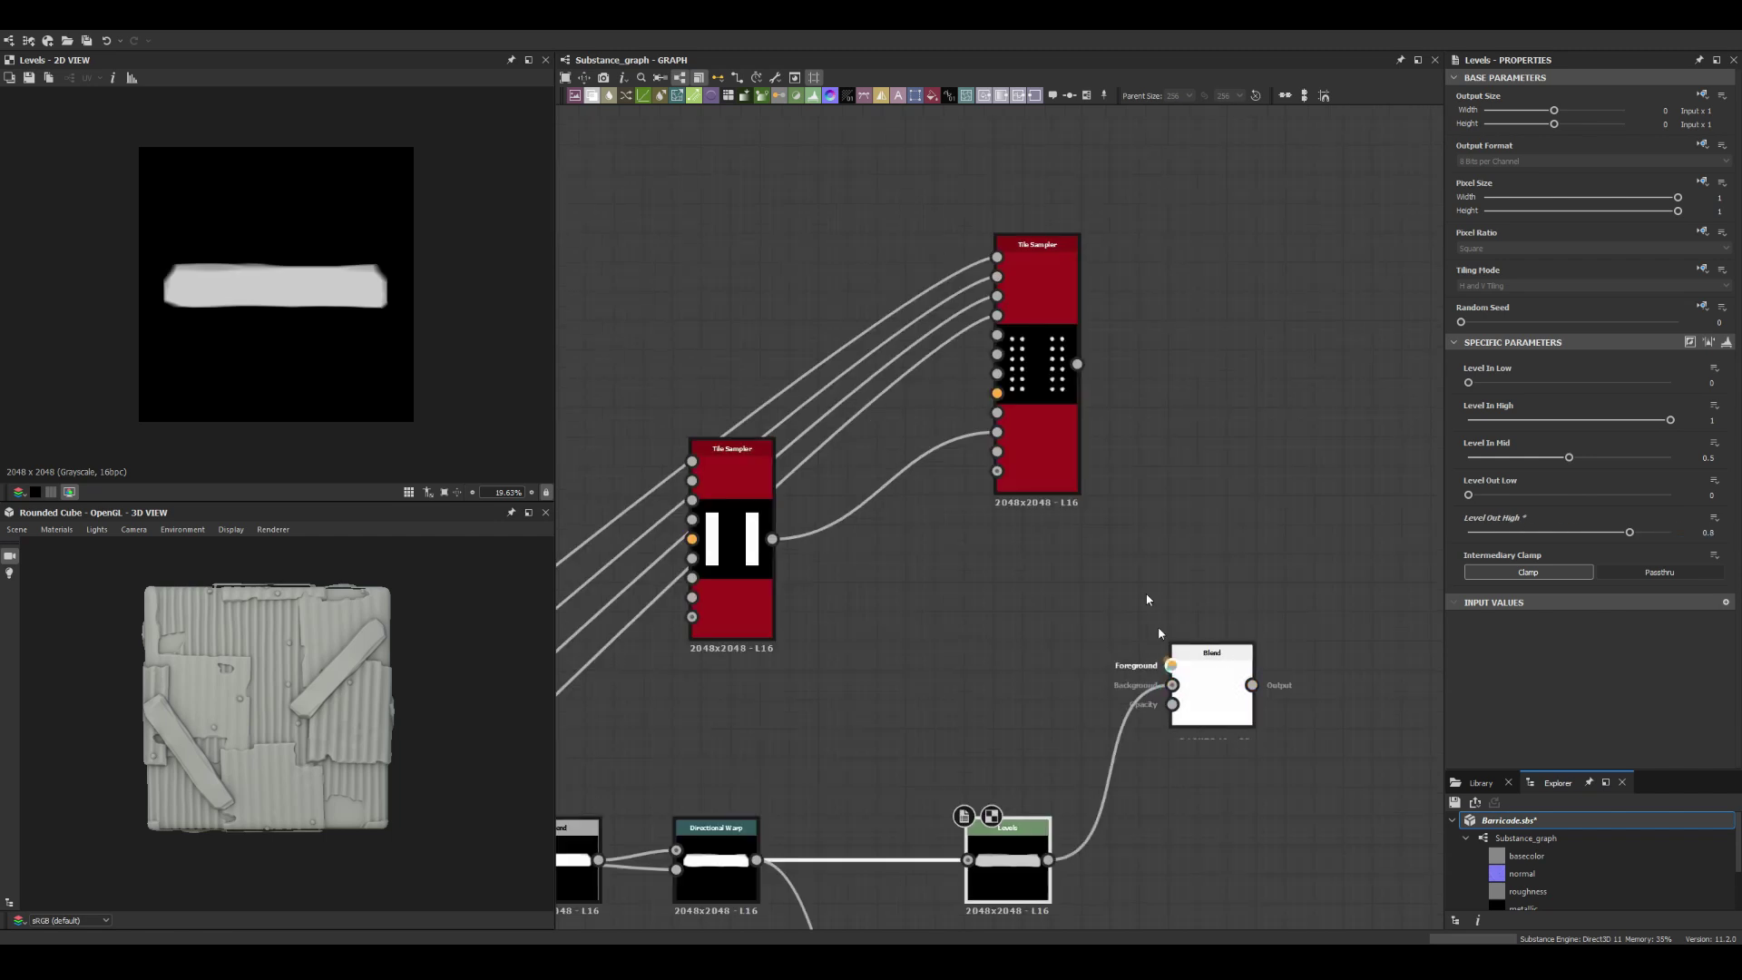
Step: Add a Blur HQ Grayscale node and preview the Blend output
key(space)
text(non)
click(1008, 605)
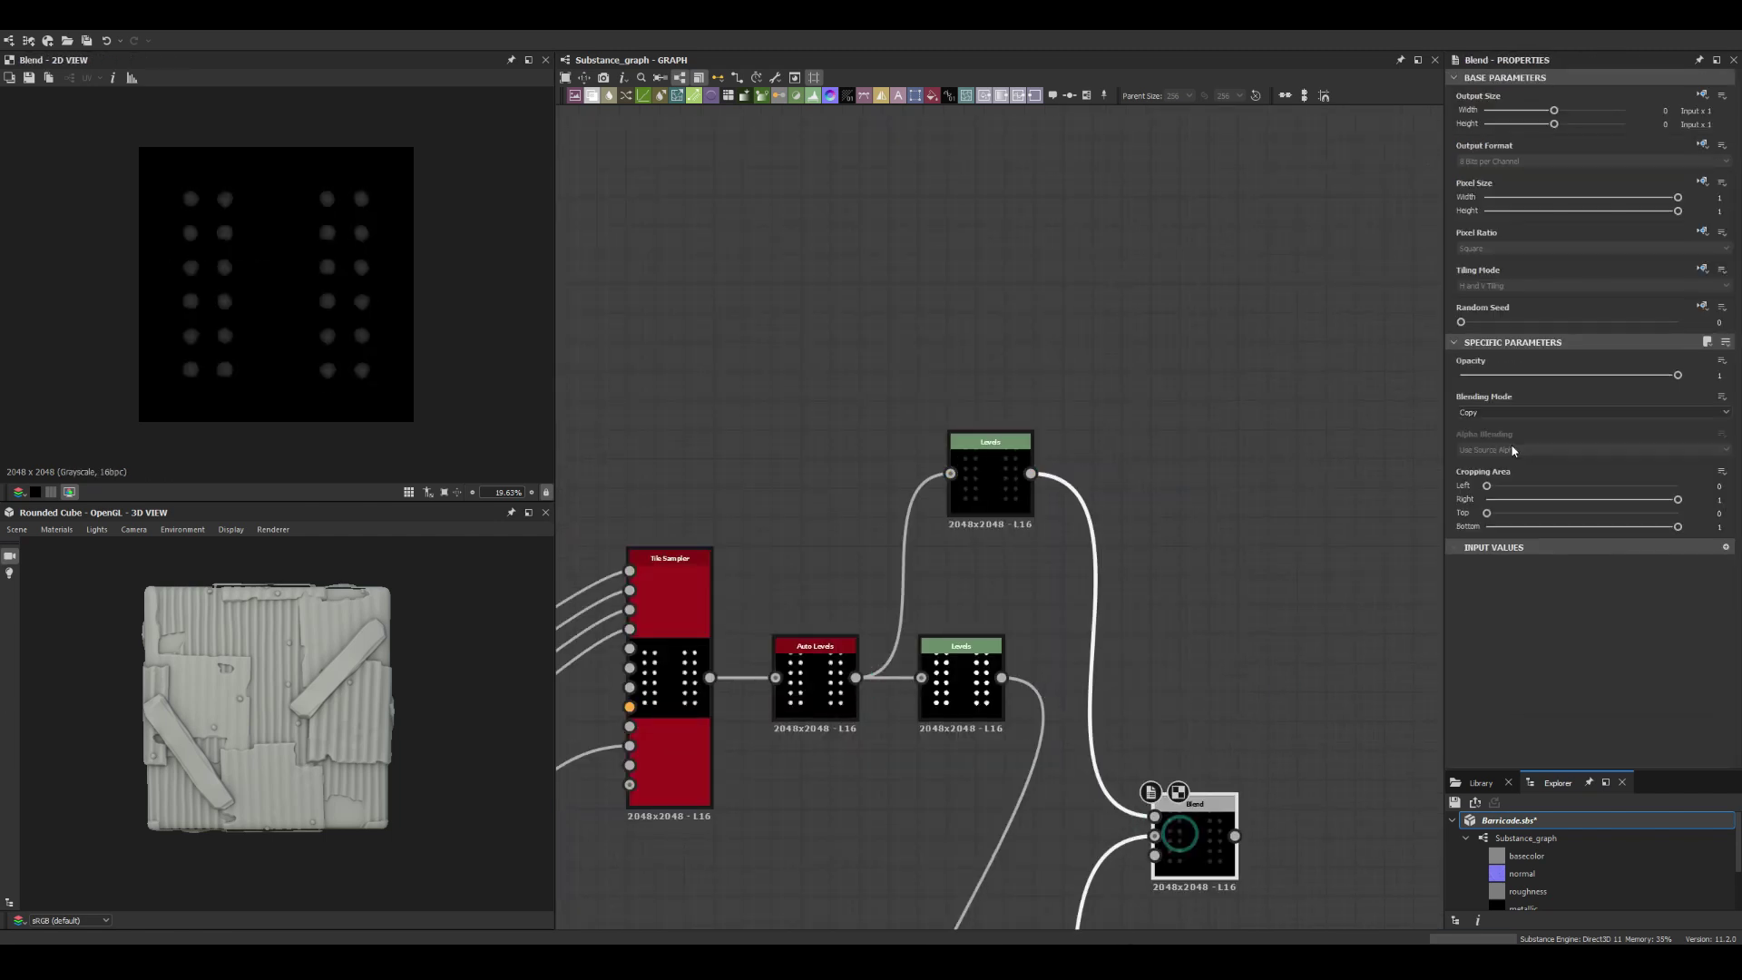
text(blur)
key(Return)
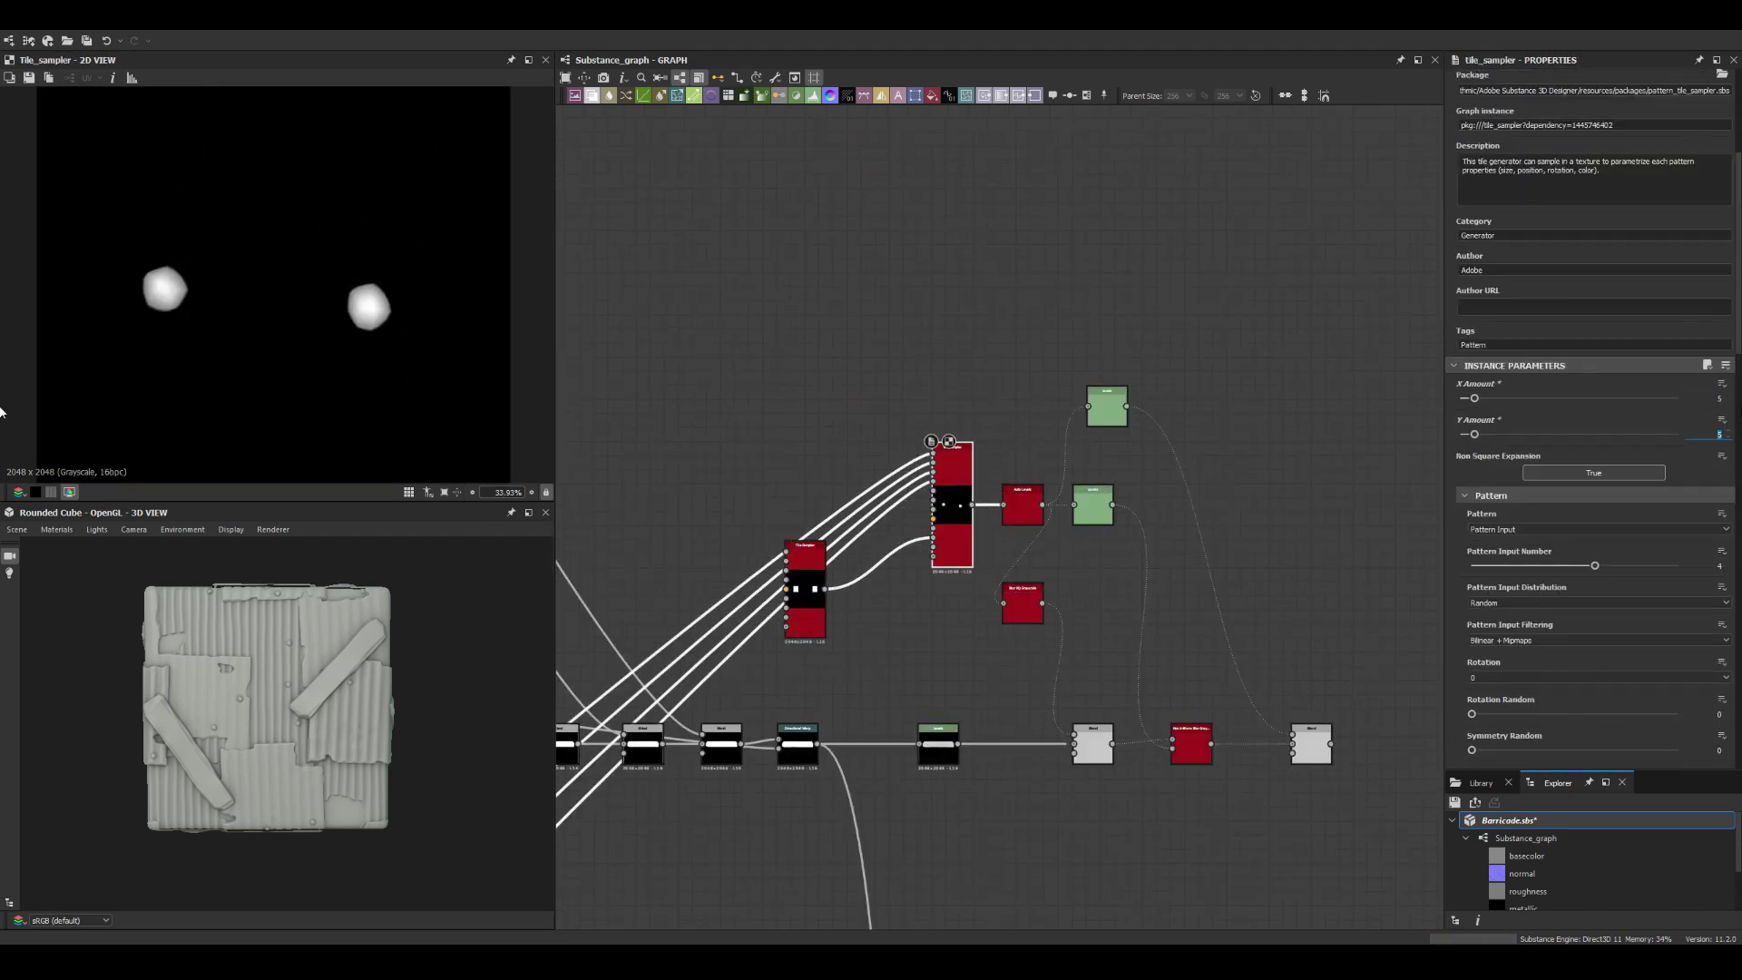
double_click(1309, 743)
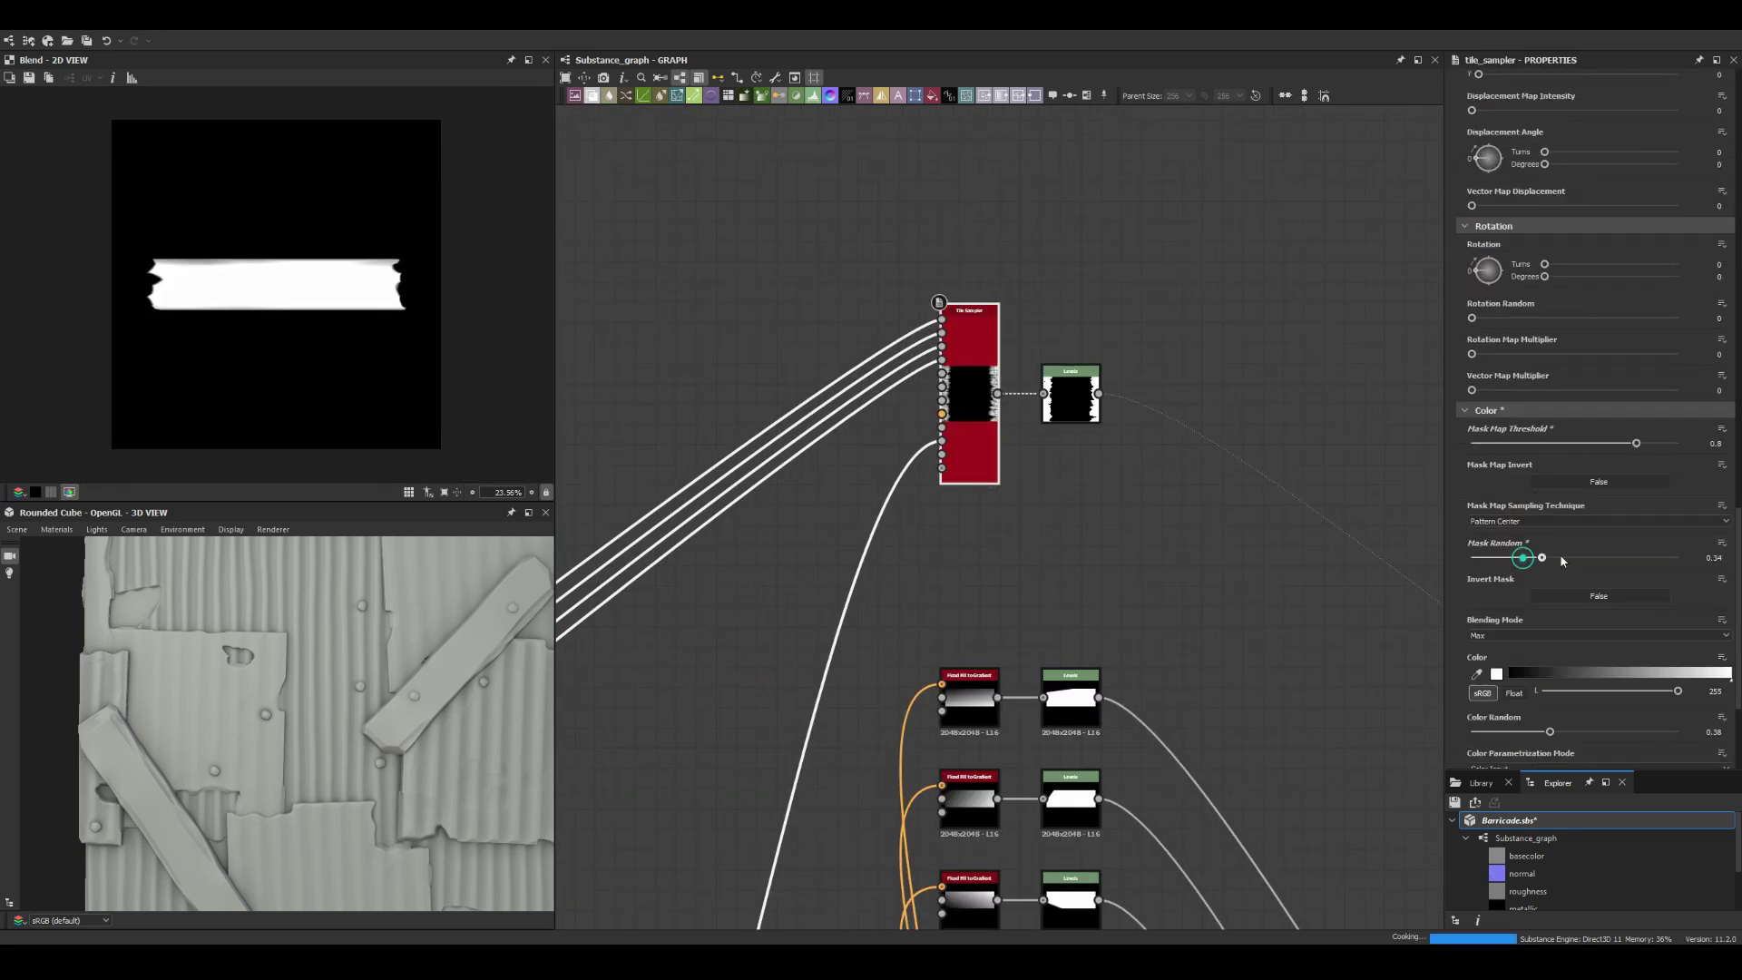
Step: Scroll the node graph up to bring the Crystal 1, Blur HQ Grayscale and Warp chain into view
scroll(1597, 390, up, 15)
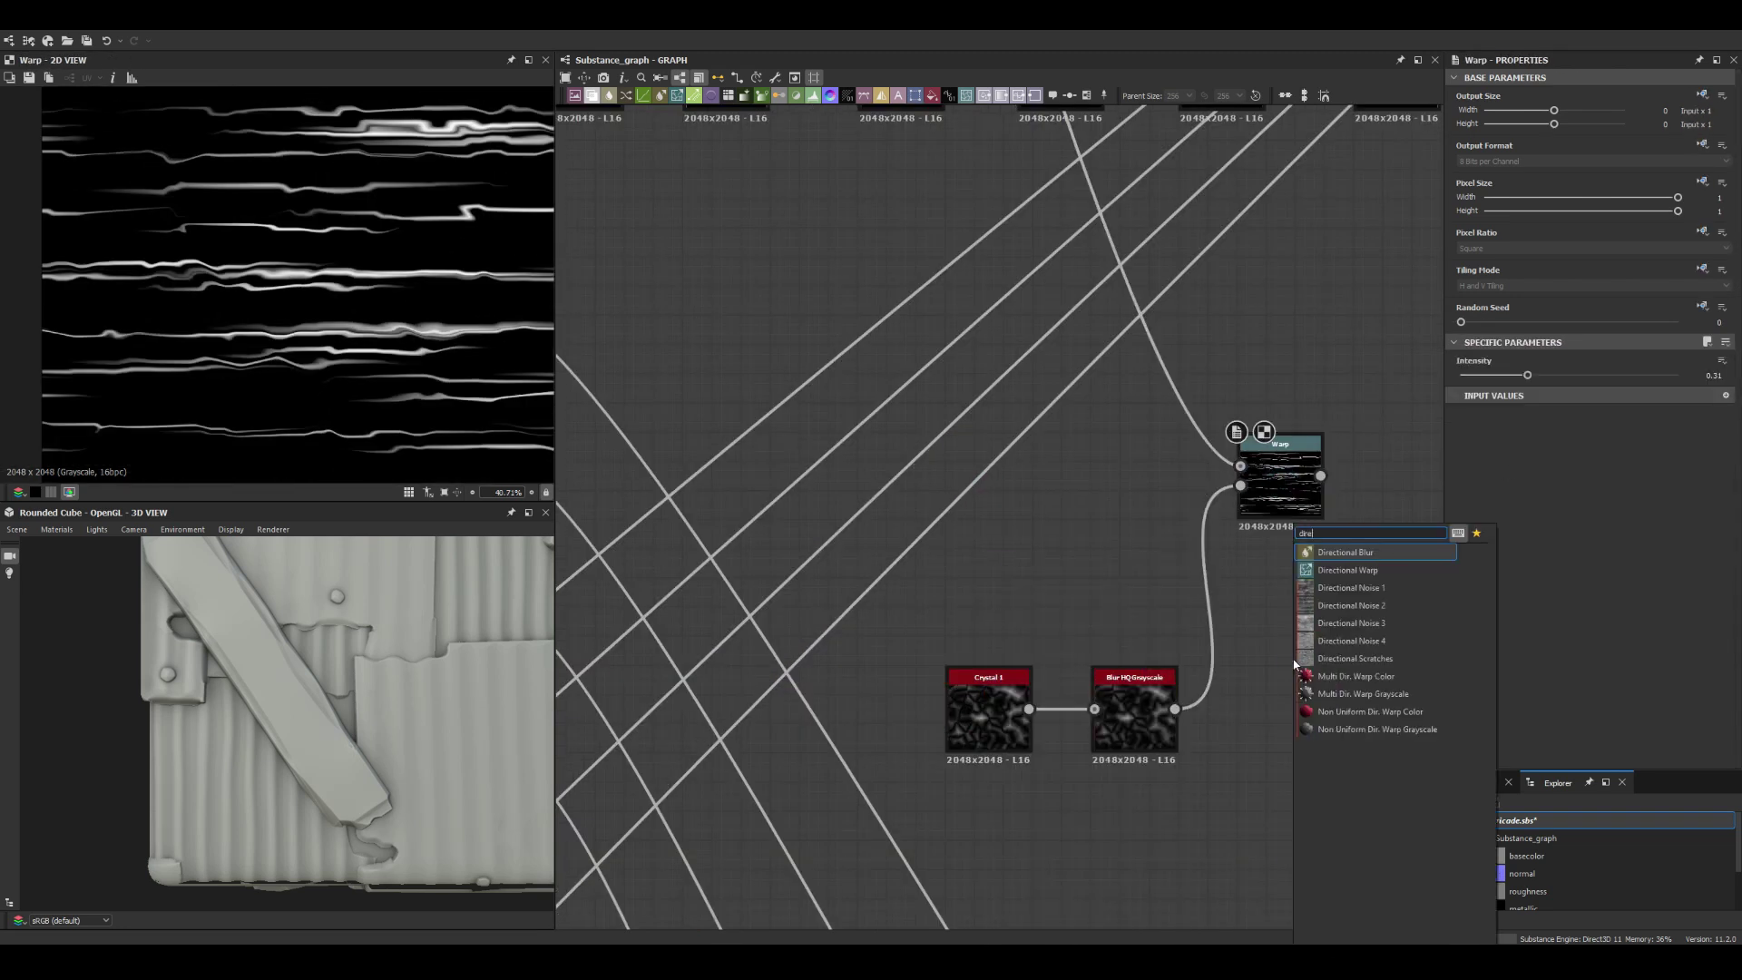
Step: Pick Directional Warp from the node search list to follow the Warp node
click(1347, 570)
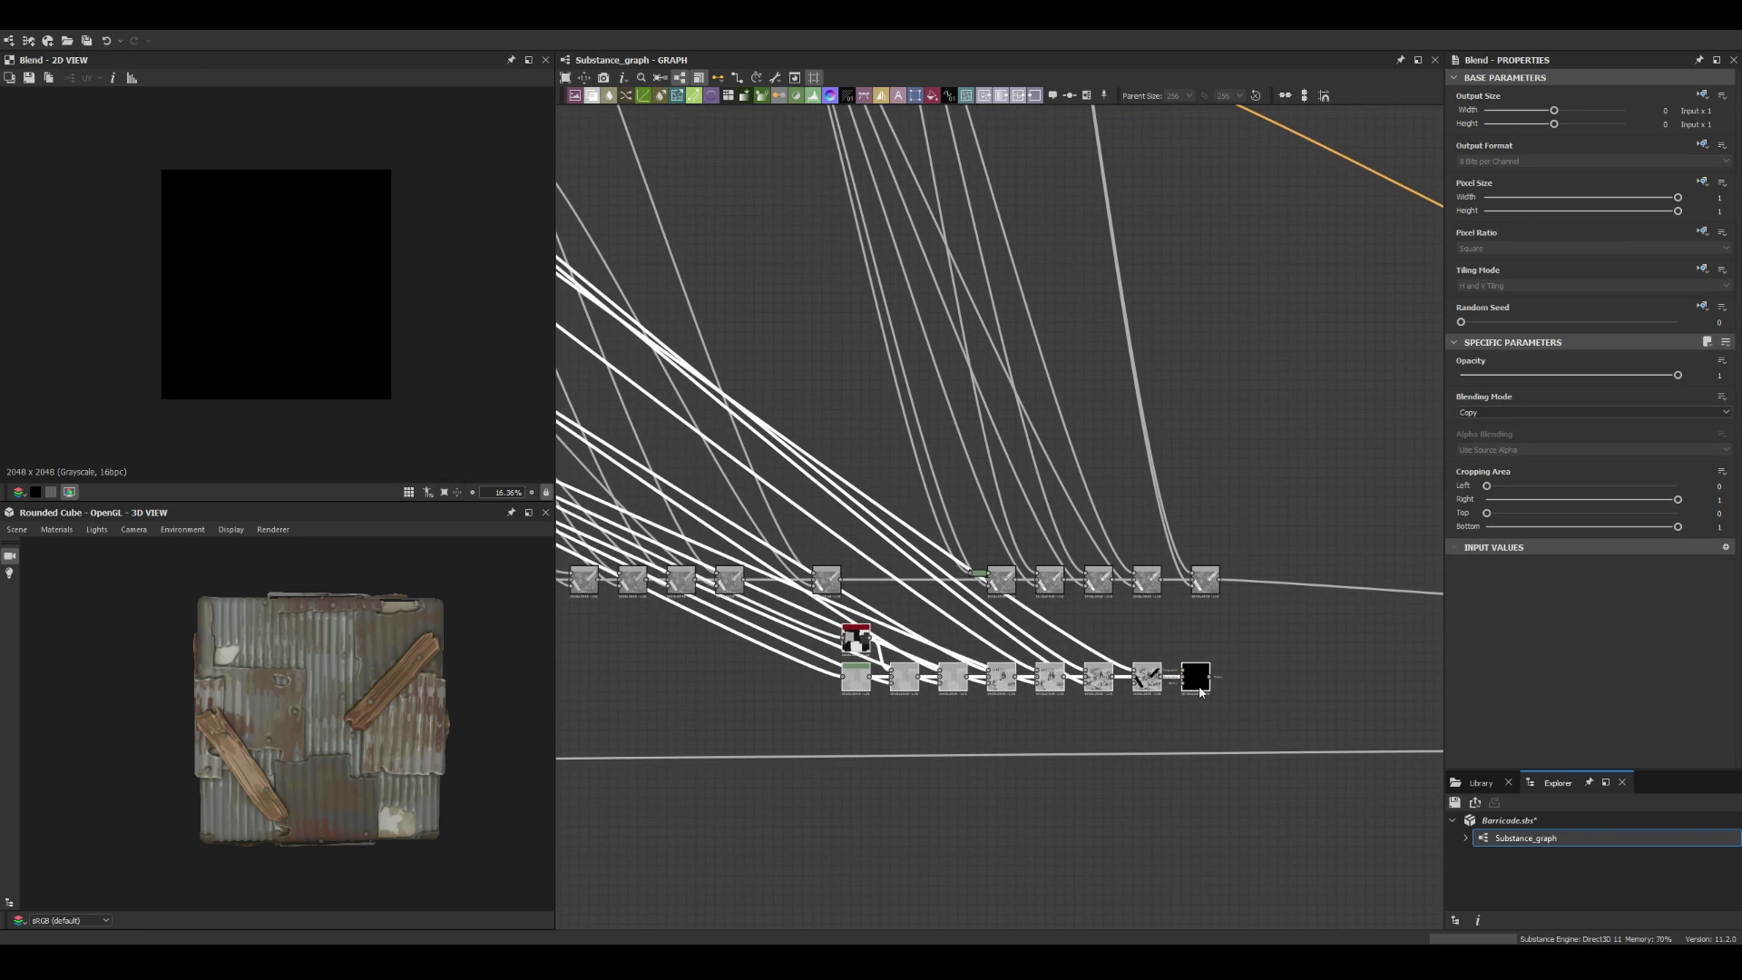
Step: Switch the last Blend to Subtract at 0.23 opacity and frame the lower node row as 'Metallic'
double_click(1124, 816)
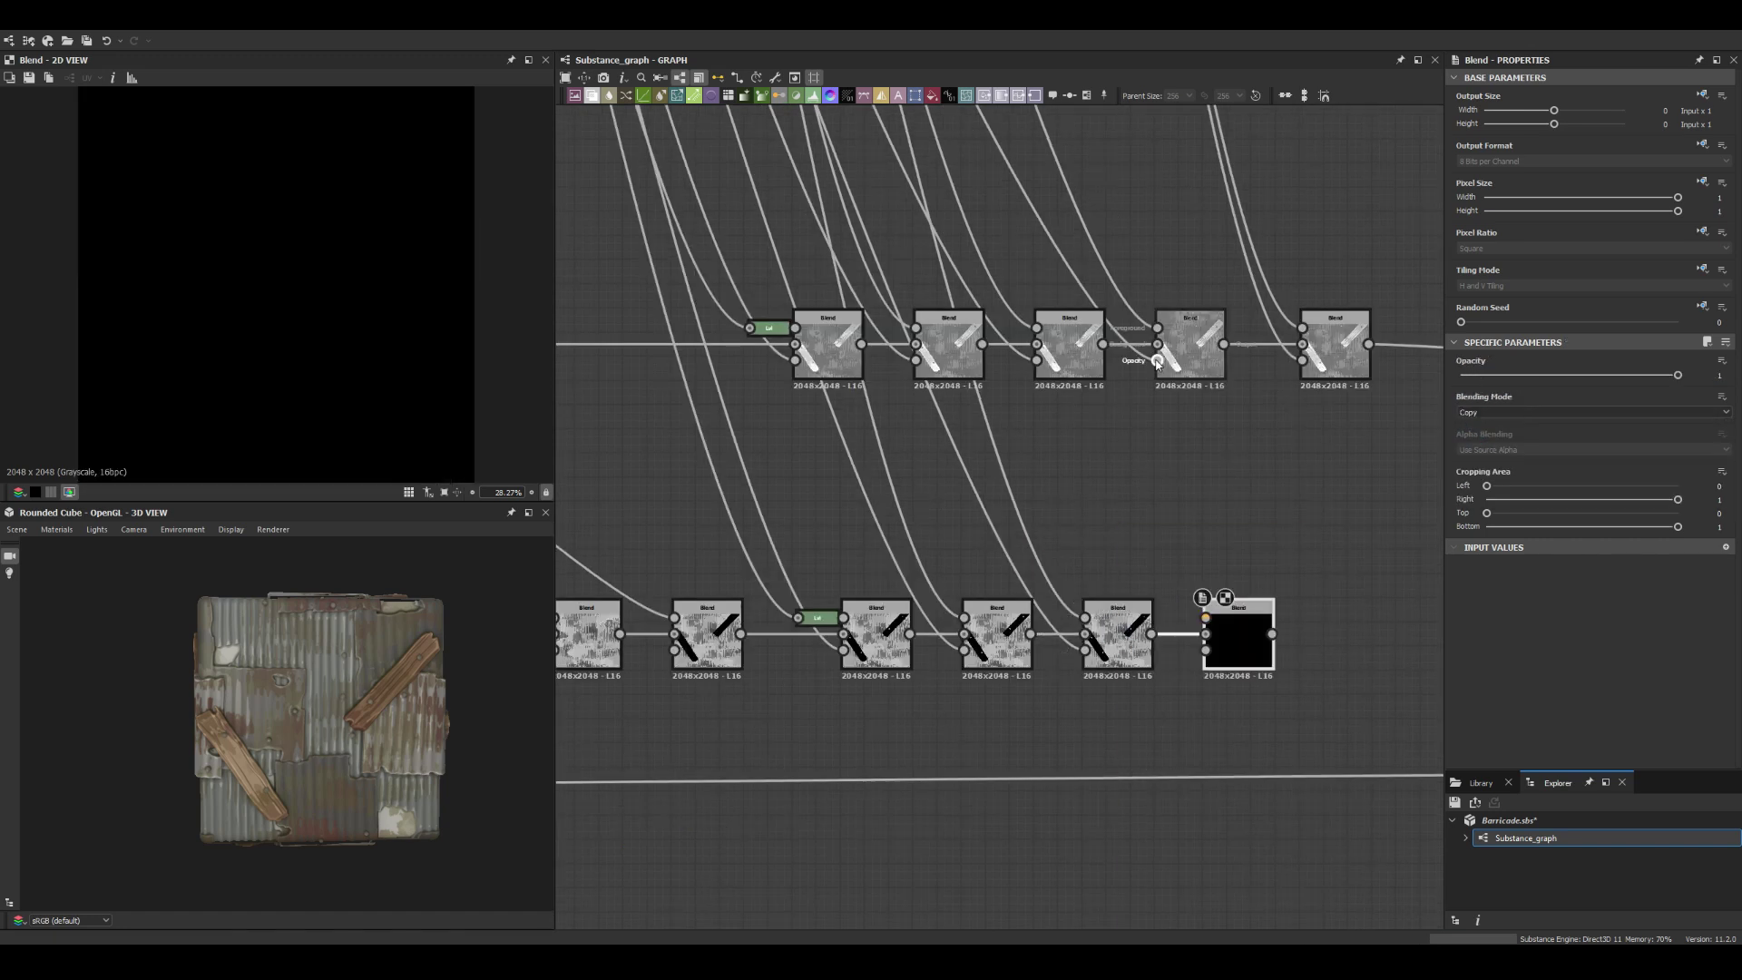
click(1470, 412)
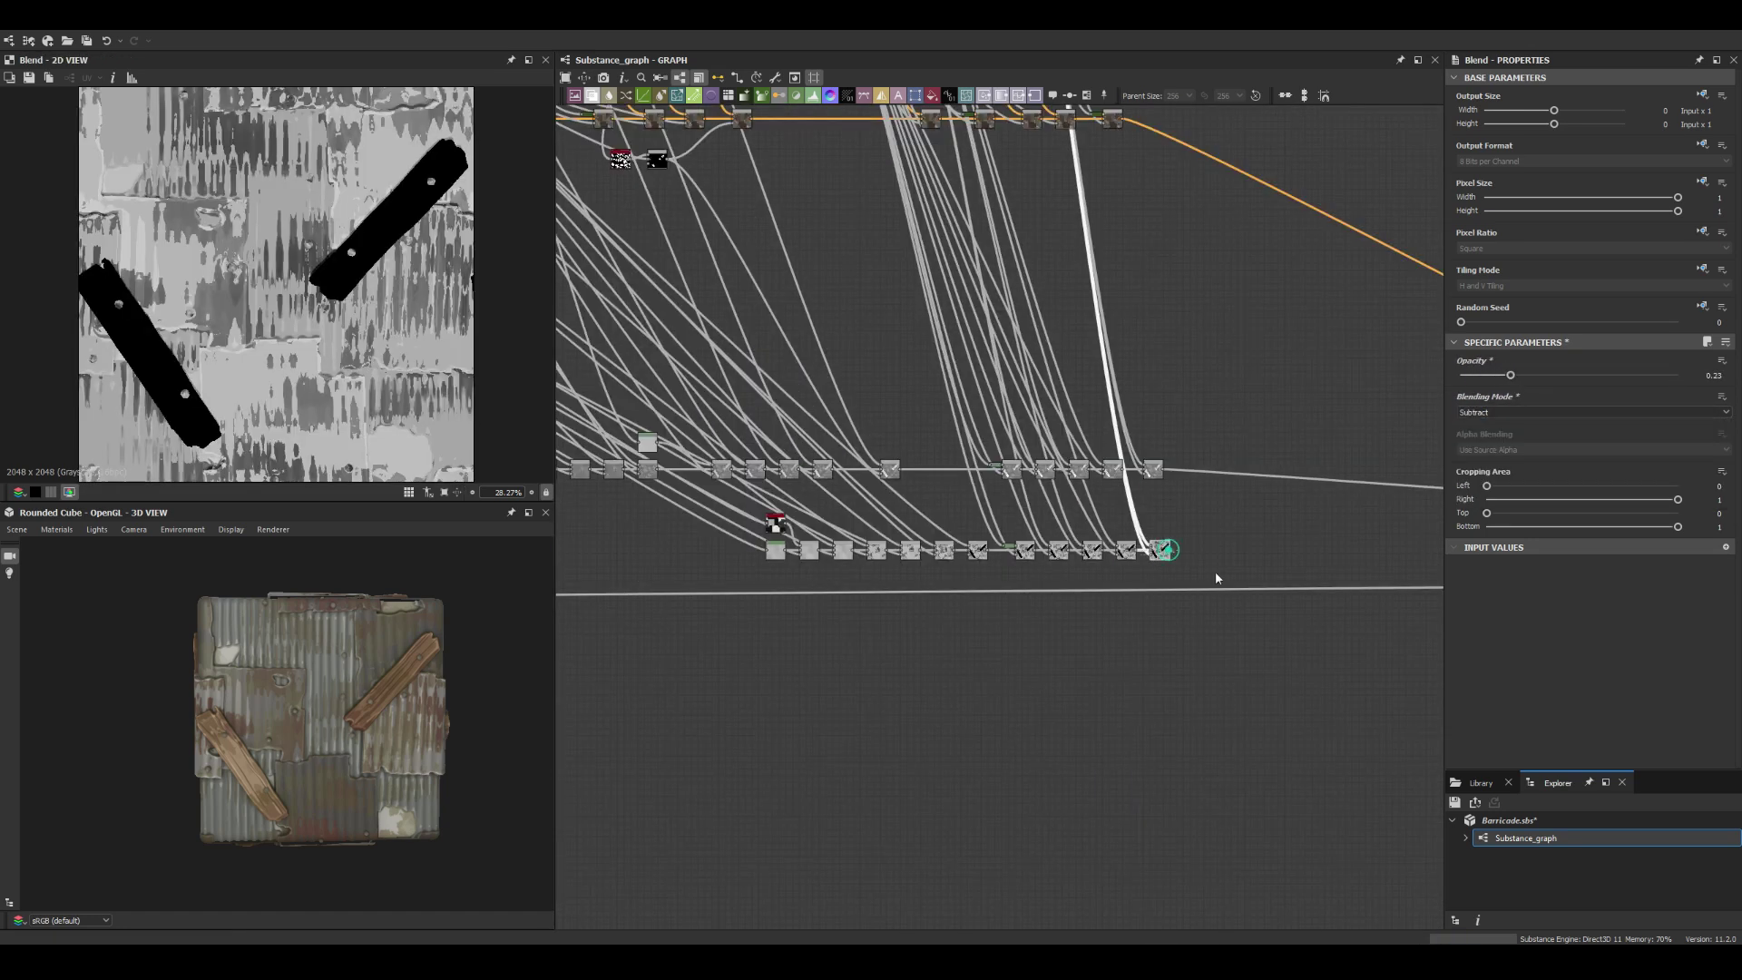
right_click(722, 549)
text(Metallic)
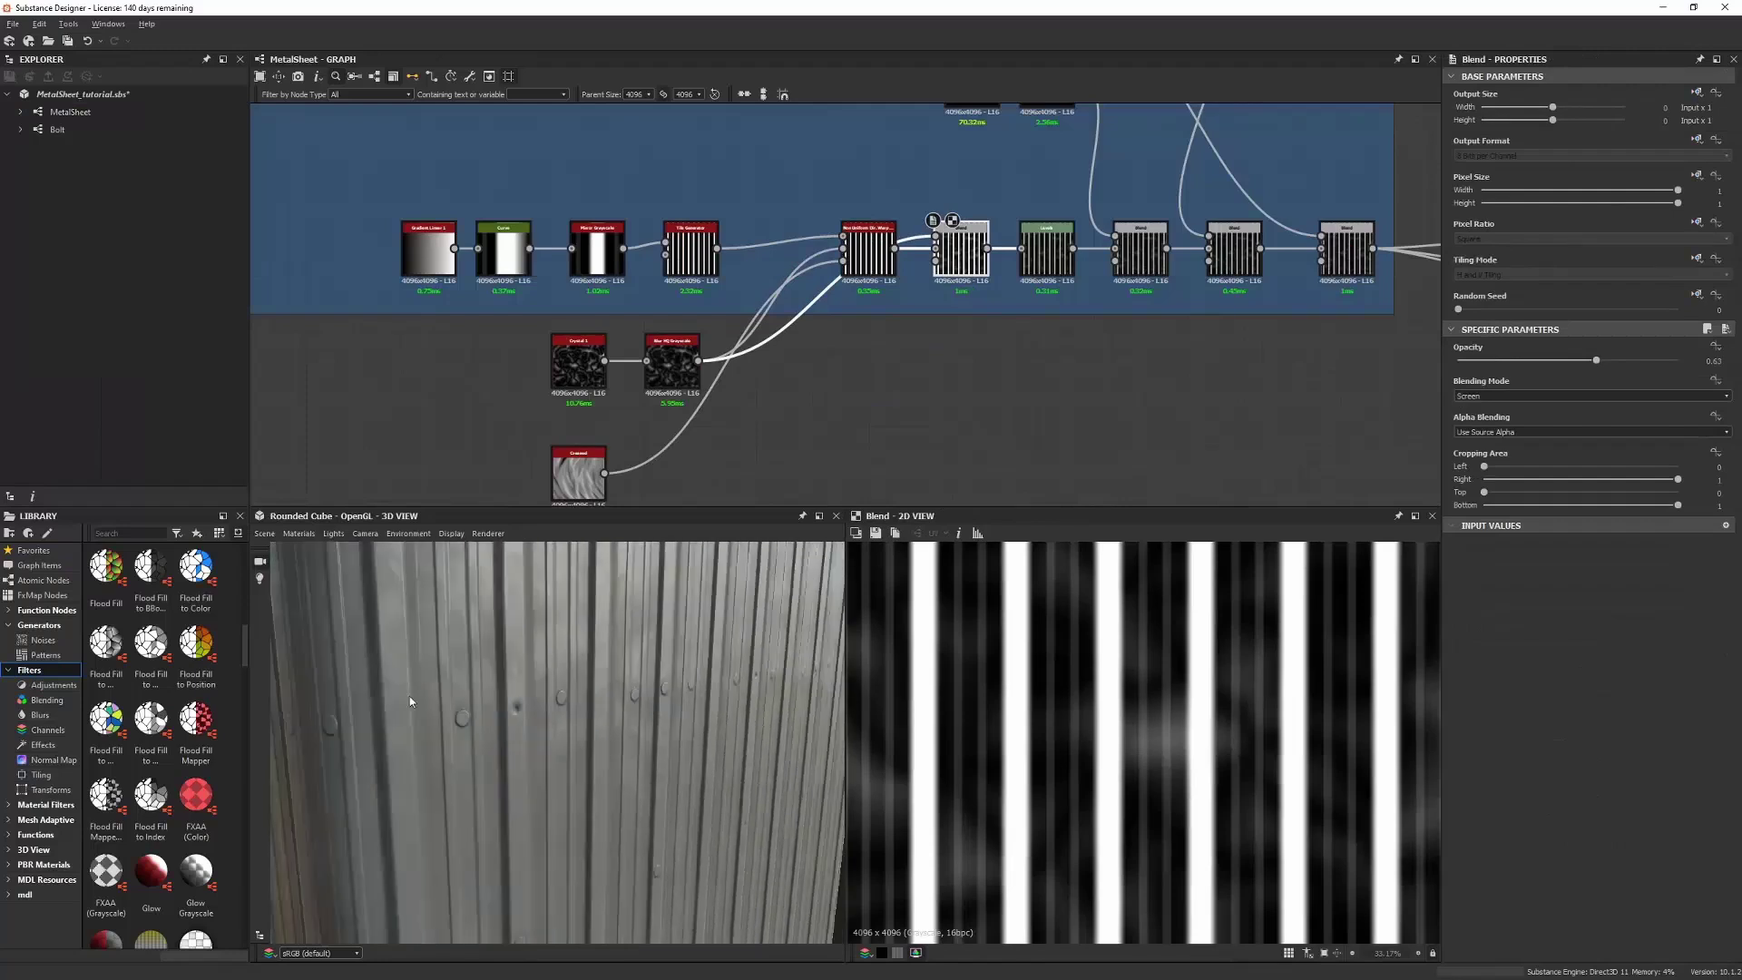
Step: Review the default preview material settings, orbit the cube, then add Dirt_2 in Paint Chips
click(298, 533)
click(381, 569)
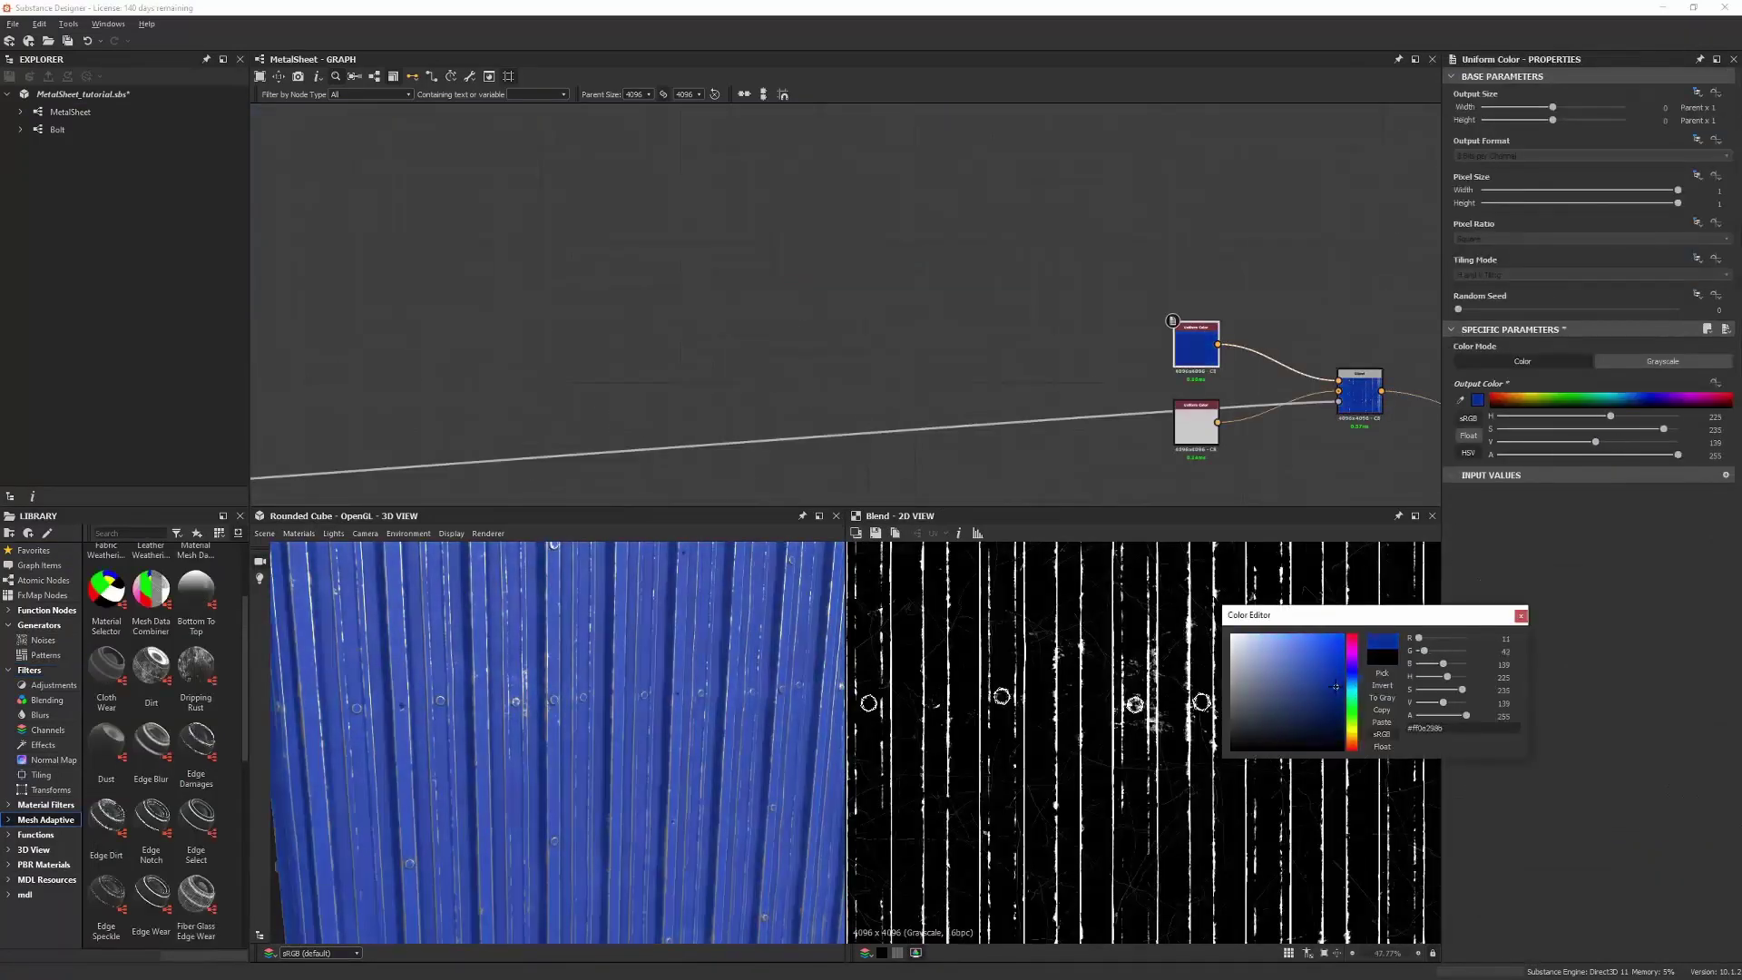
drag(544, 707, 632, 709)
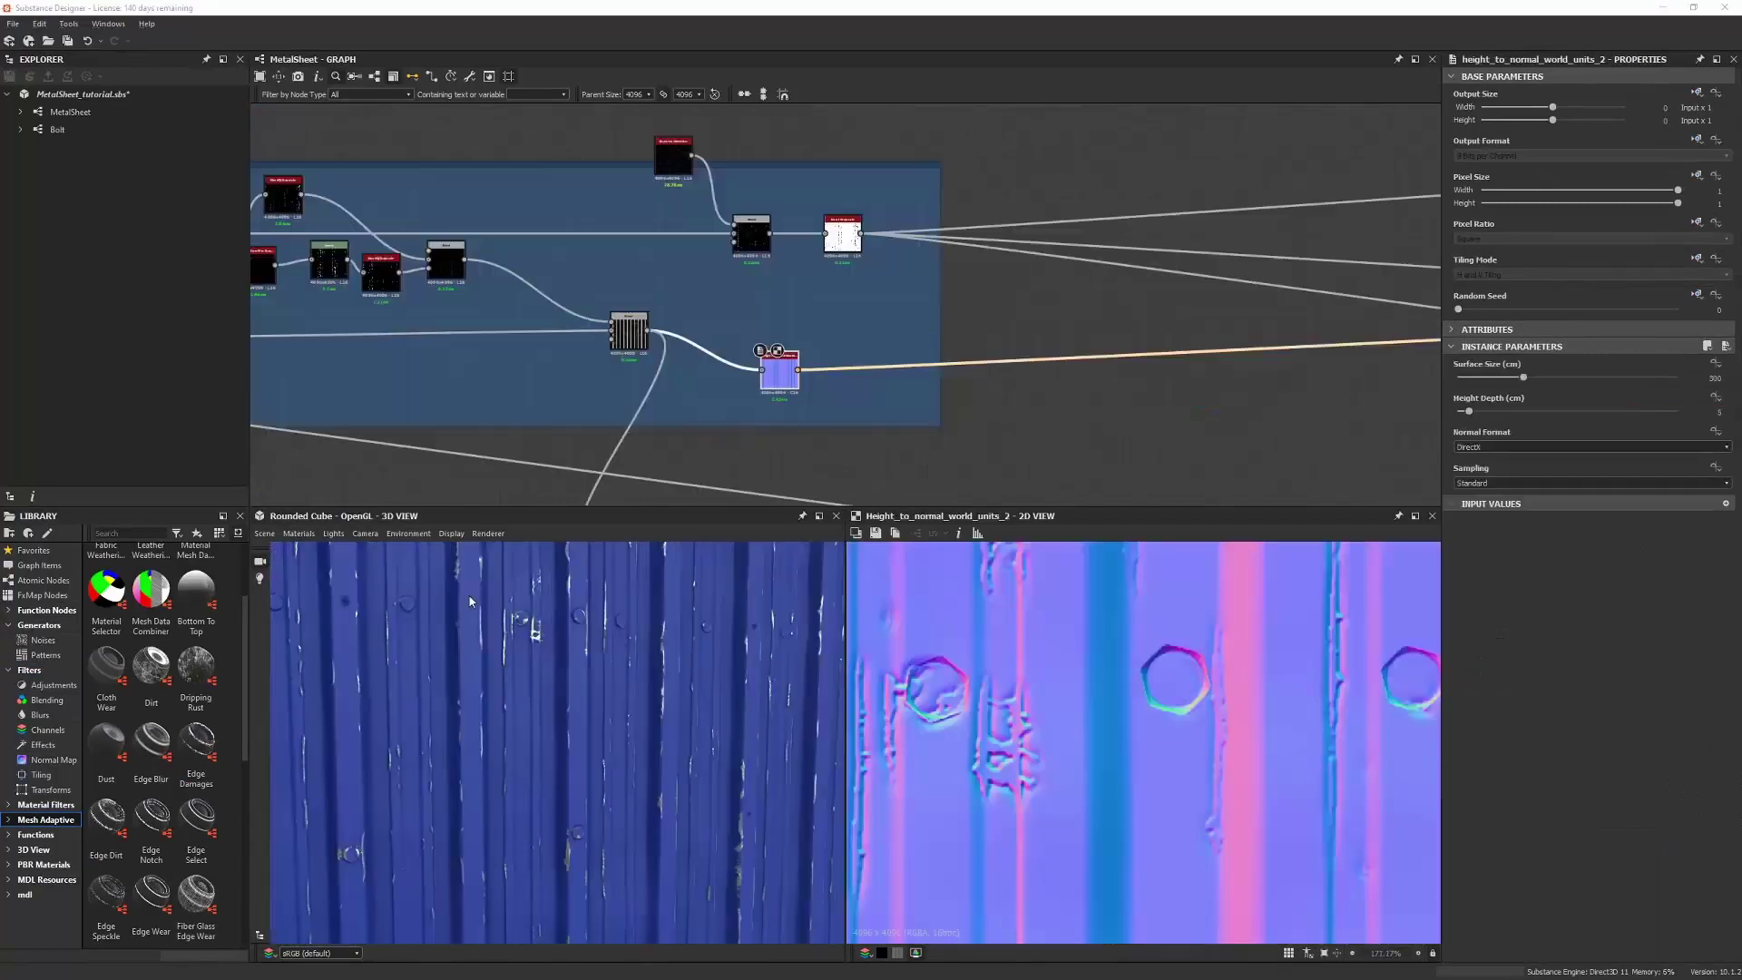
key(space)
click(654, 544)
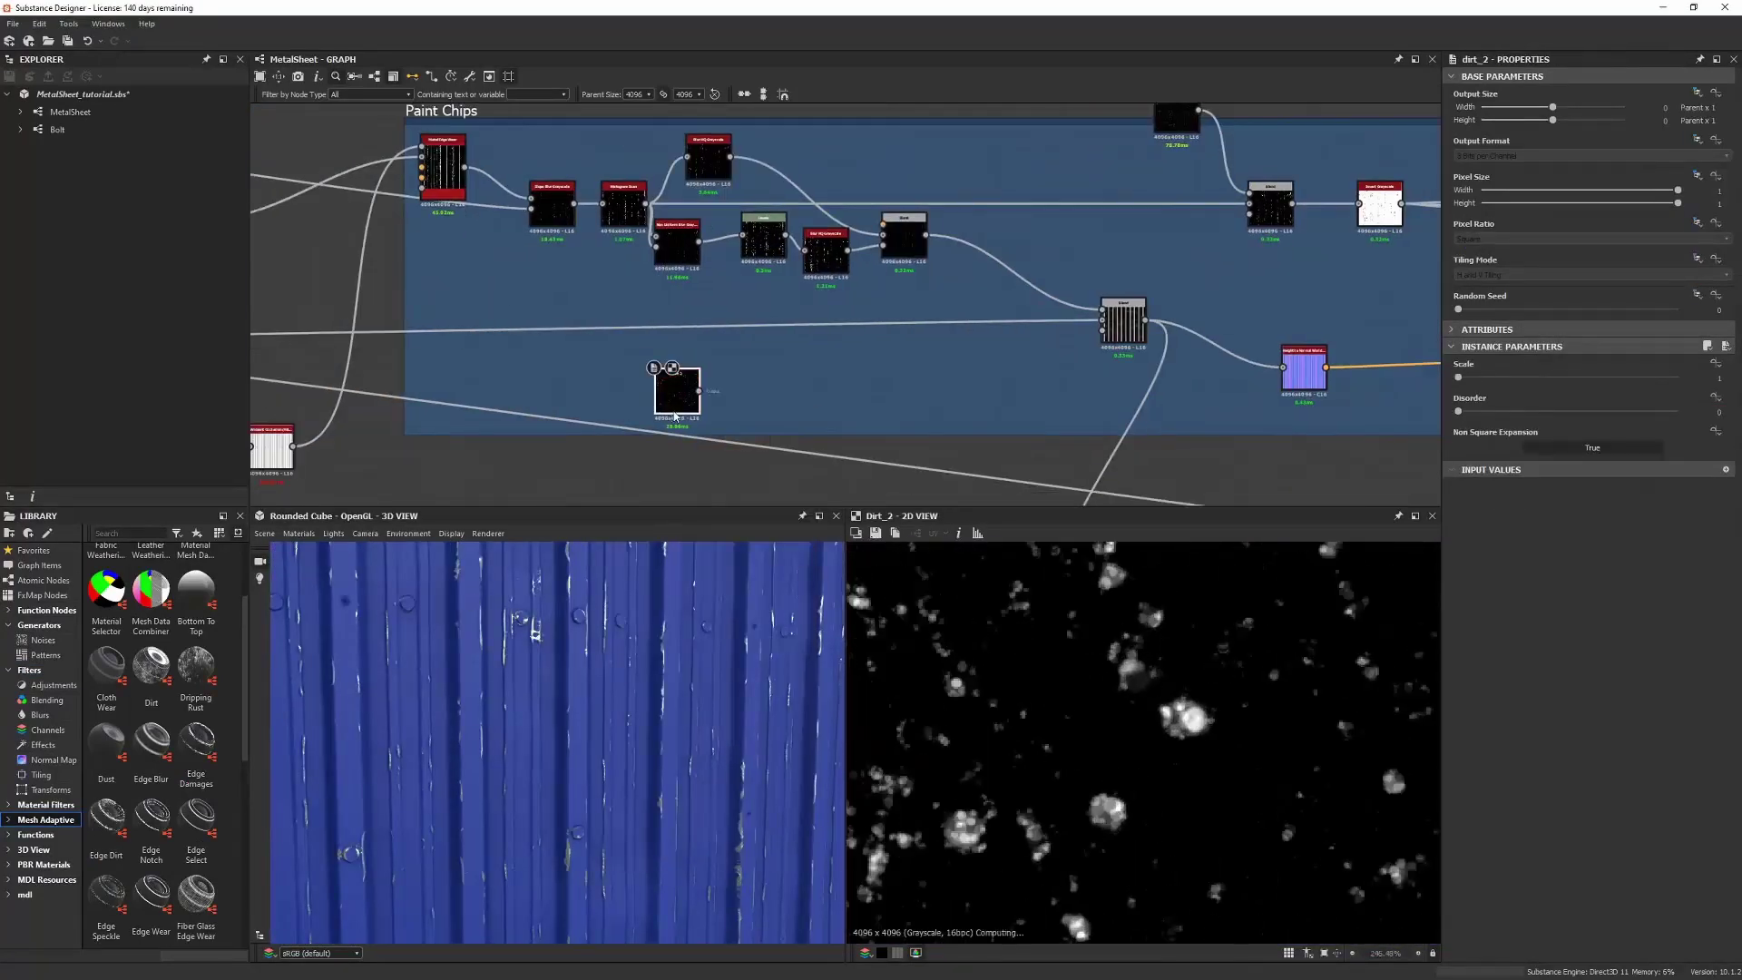